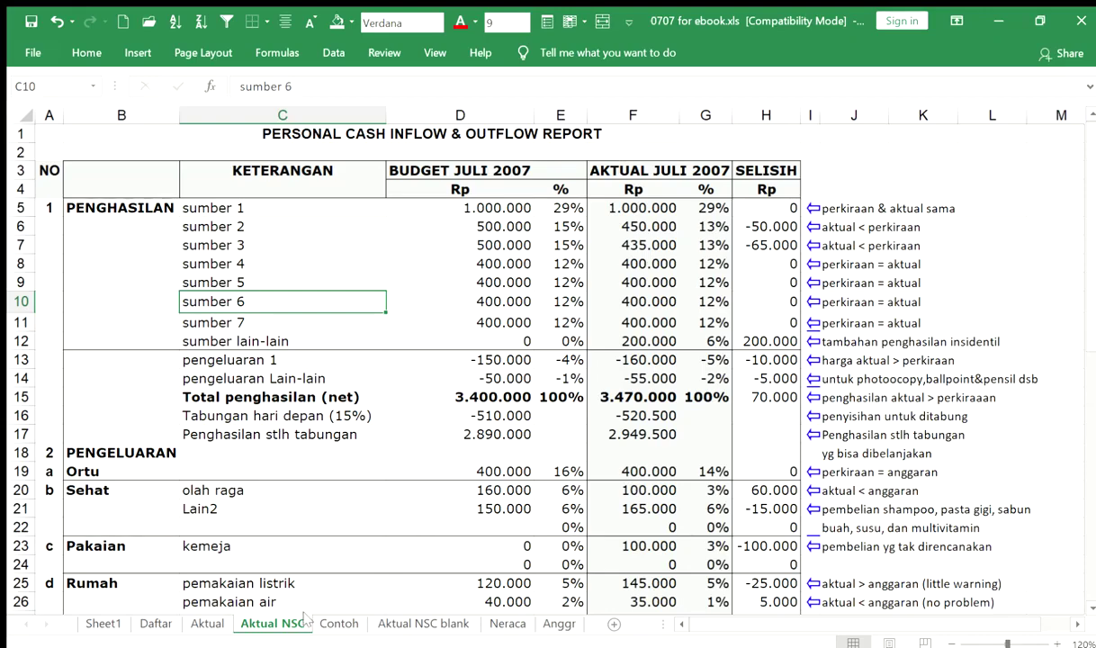
Check the Contoh sheet, then review the Aktual NSC cash flow report from the income rows down to the inflow and outflow difference.
left_click(337, 624)
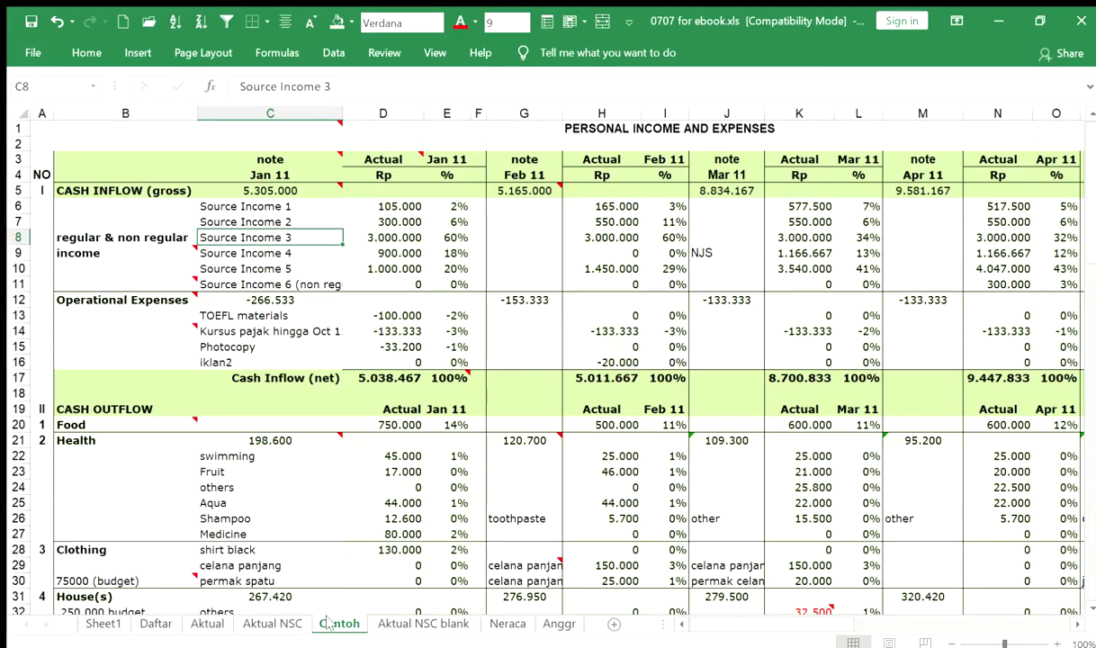
left_click(270, 623)
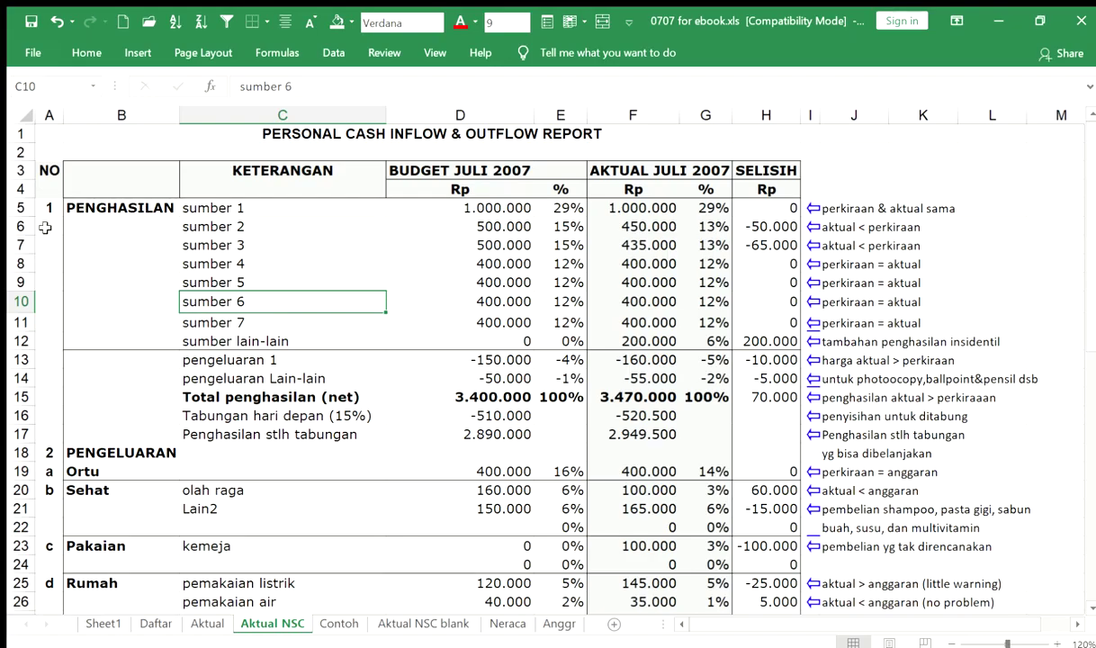
scroll(93, 484, "down", 3)
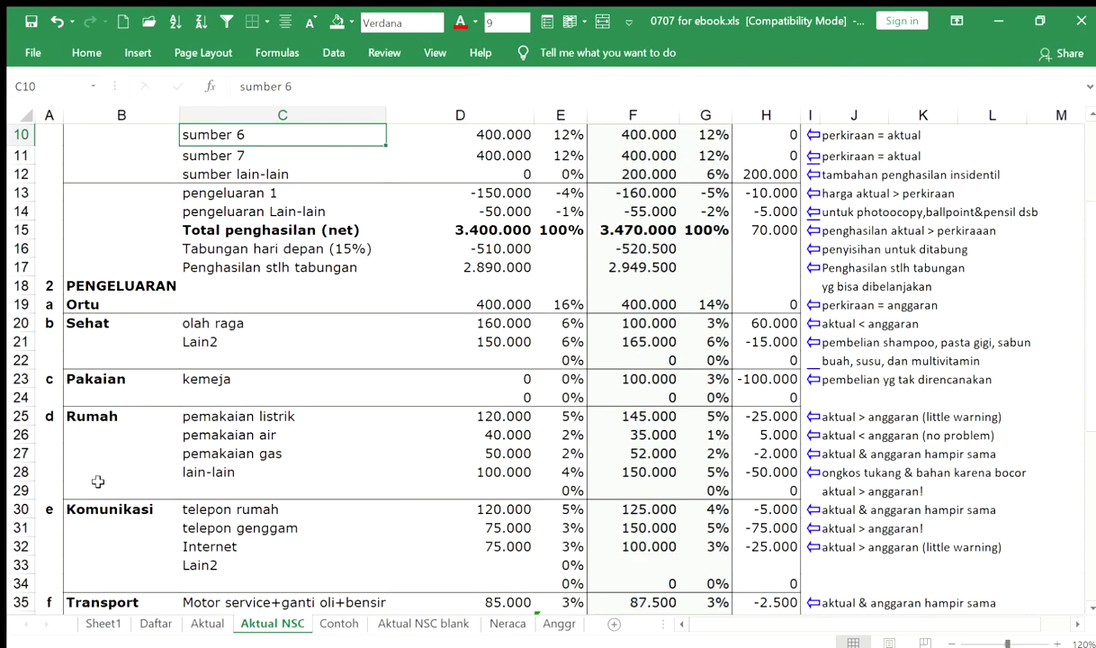
scroll(93, 457, "up", 3)
scroll(95, 445, "down", 2)
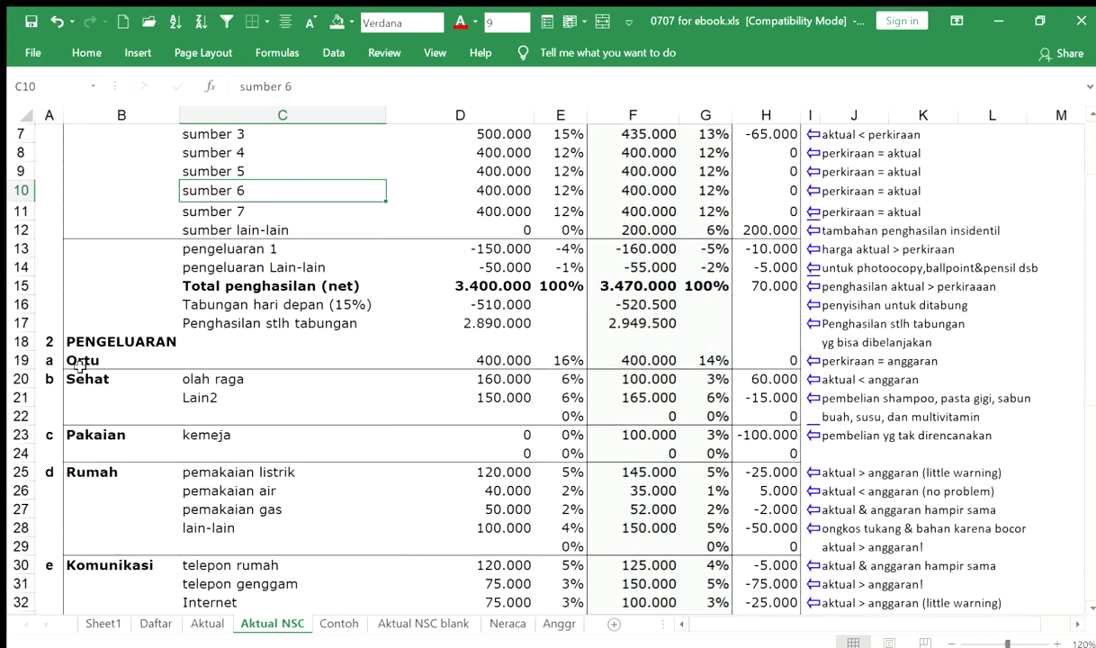
scroll(76, 378, "down", 13)
scroll(73, 387, "up", 3)
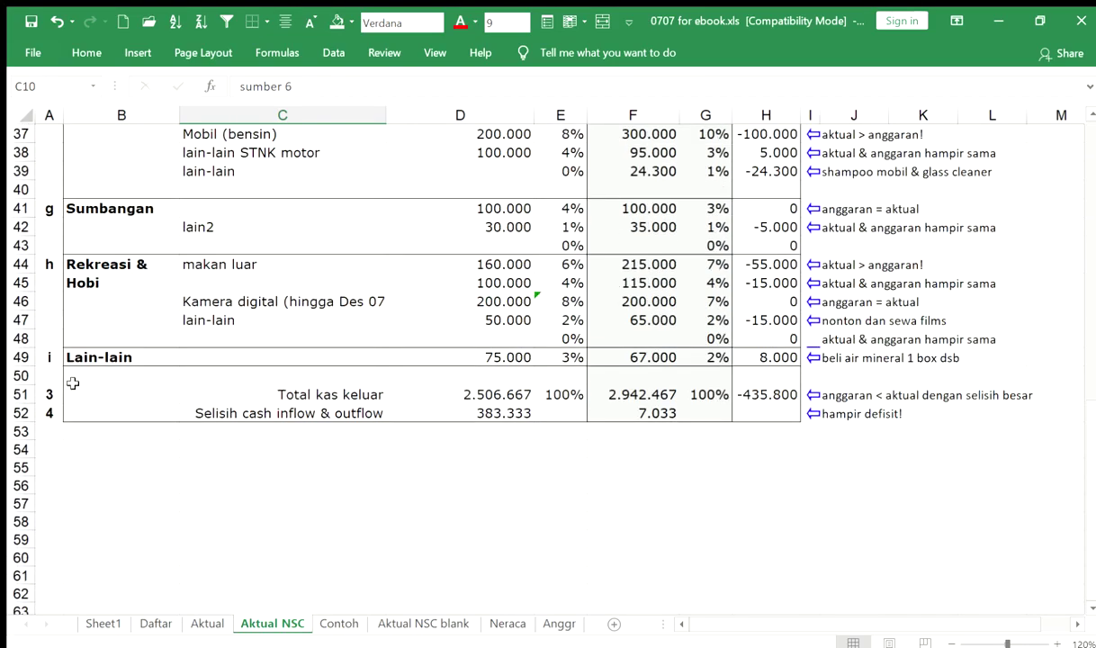
scroll(73, 383, "up", 12)
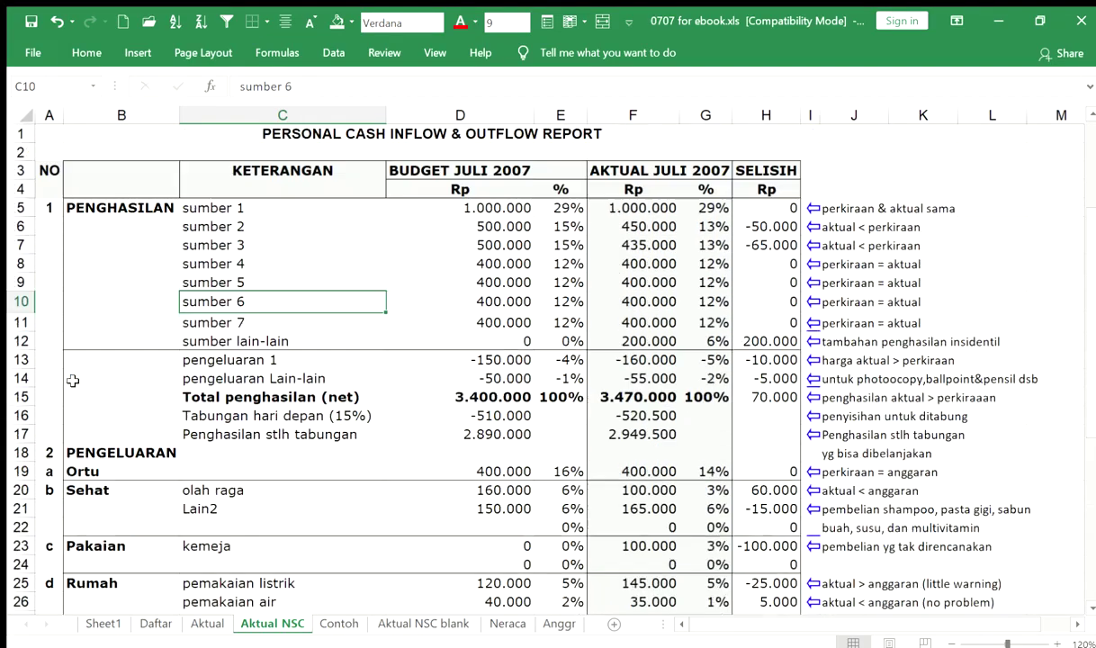
scroll(74, 378, "down", 12)
scroll(74, 381, "up", 11)
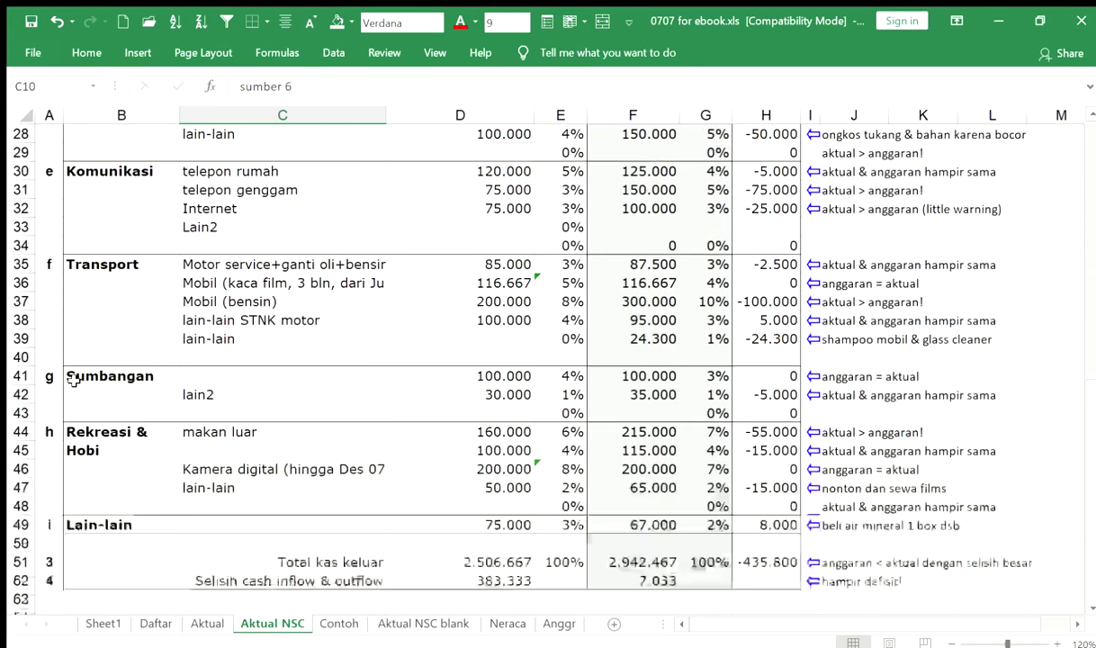
scroll(74, 383, "down", 11)
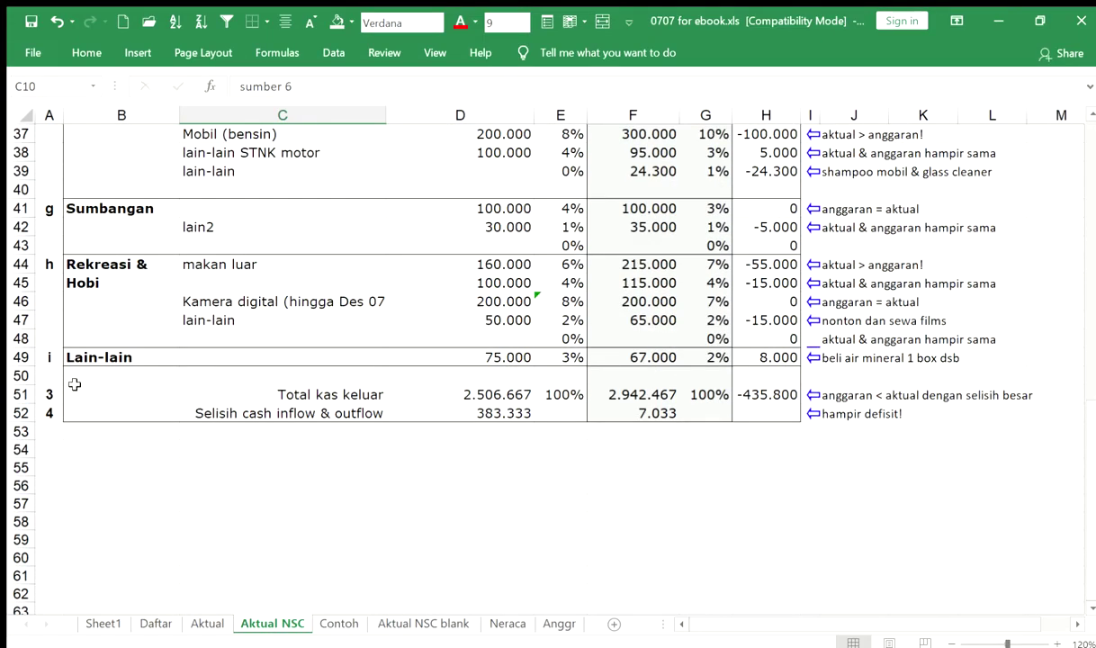
scroll(74, 384, "up", 12)
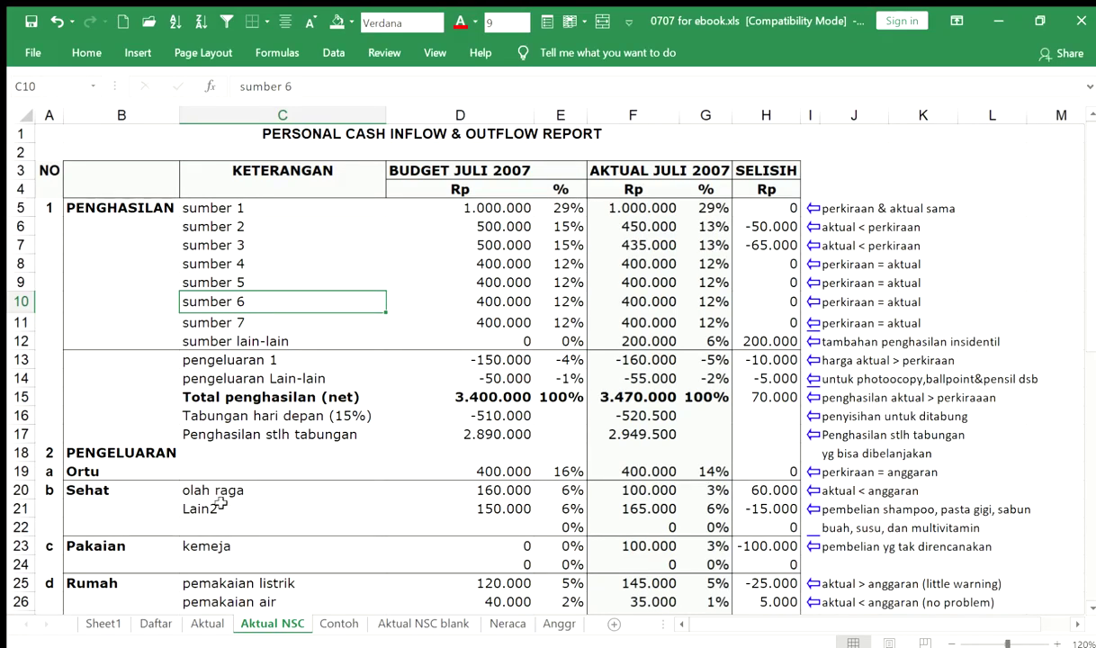
scroll(220, 509, "down", 14)
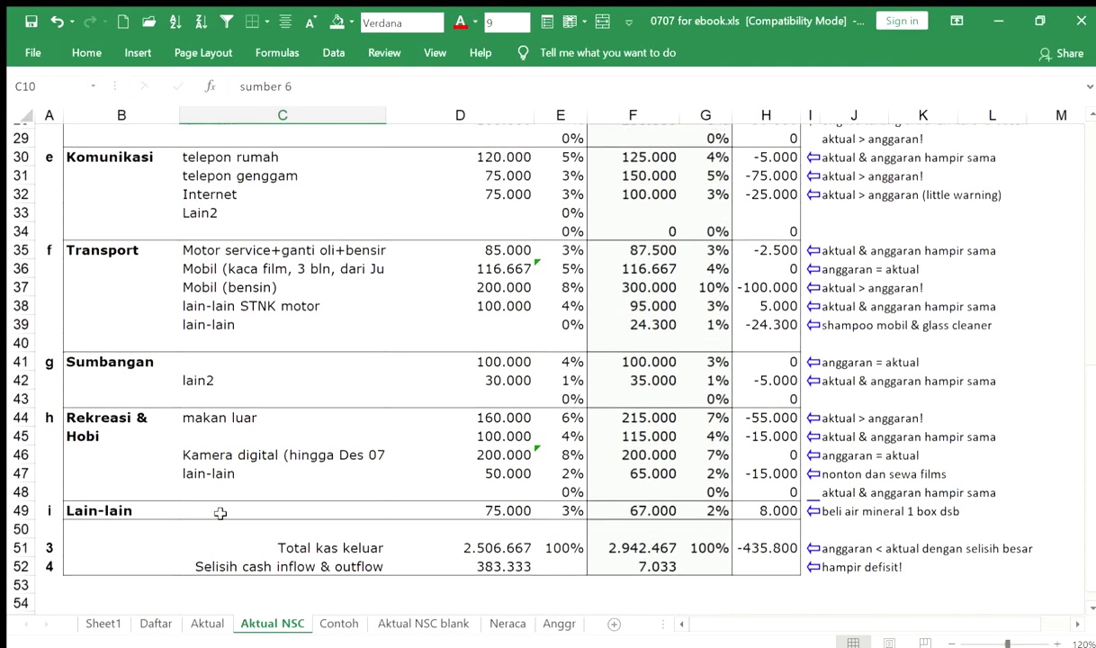
scroll(216, 486, "up", 14)
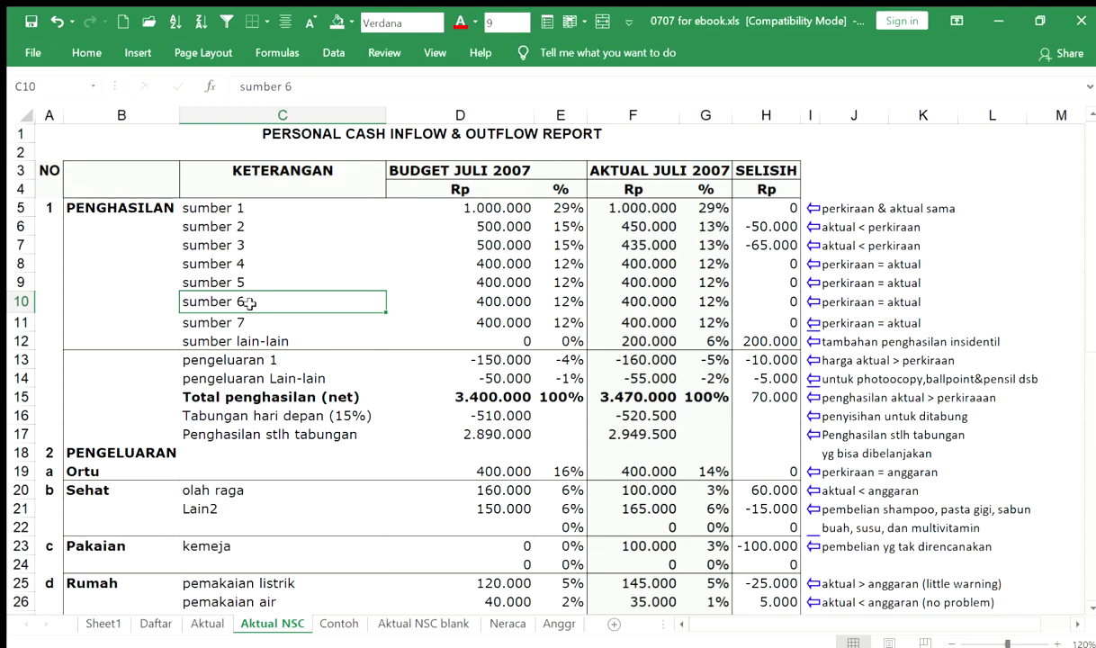
left_click(245, 171)
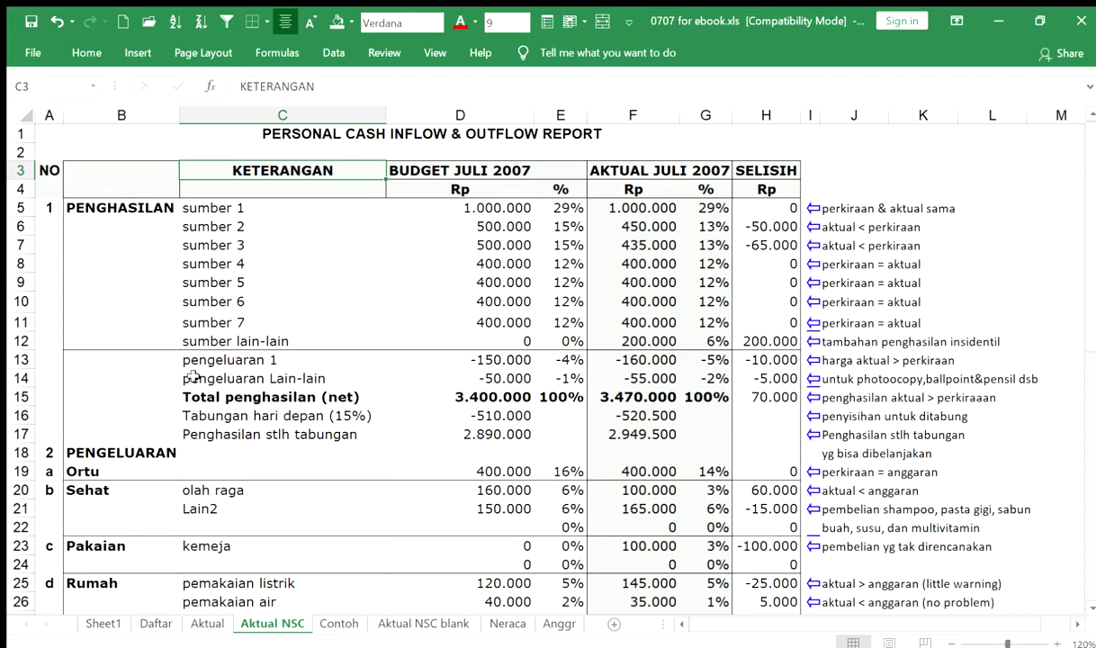
Enter the label BIAYA OPERASI in cell B13, beside the pengeluaran 1 row.
left_click(129, 358)
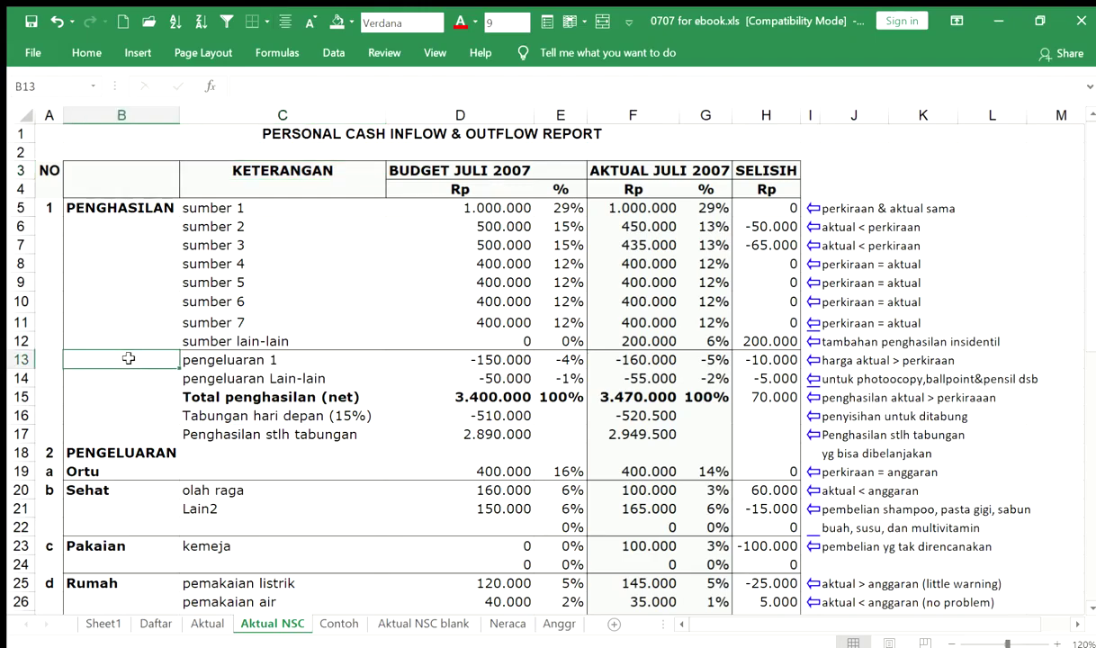
type("b")
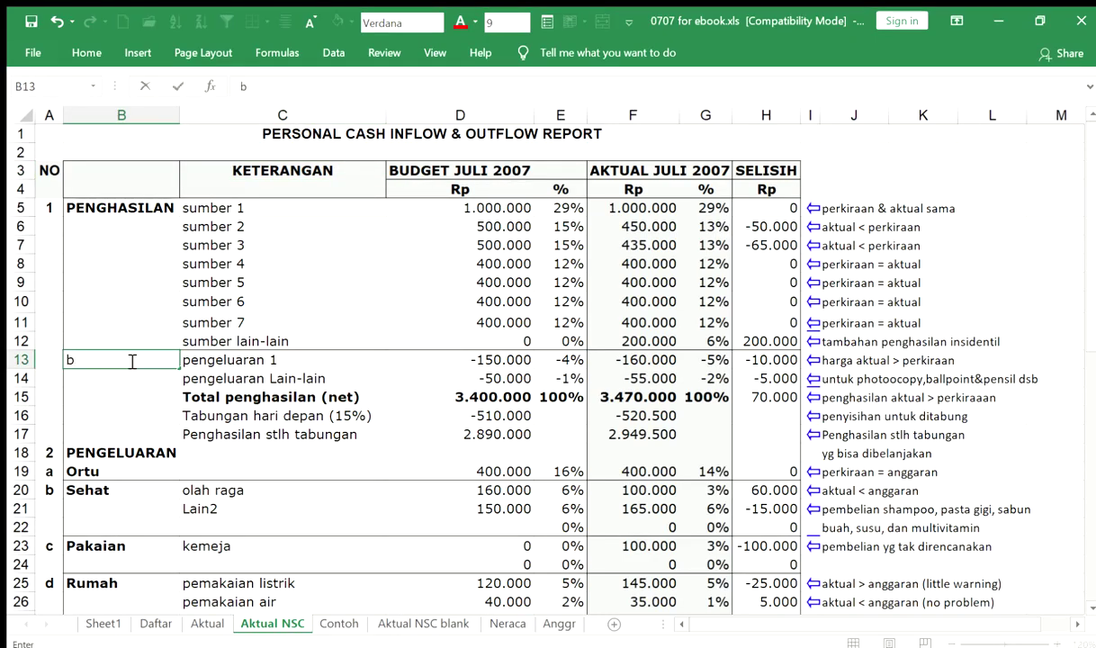
type("BIAYA OPERE")
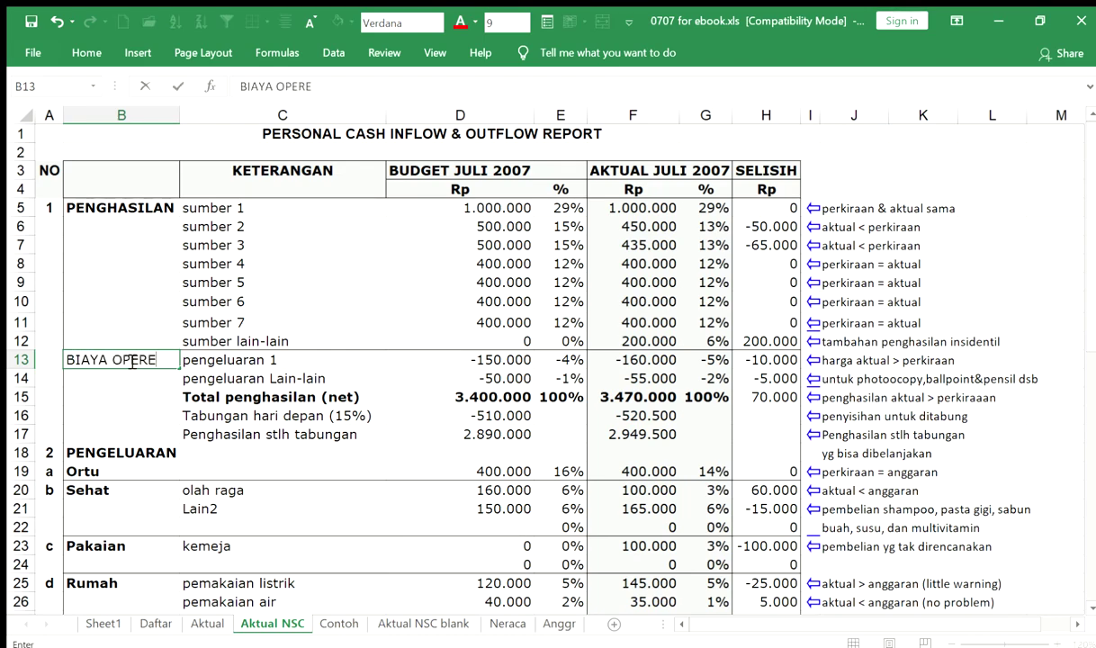
key("BackSpace")
type("ASI")
key("BackSpace")
key("Return")
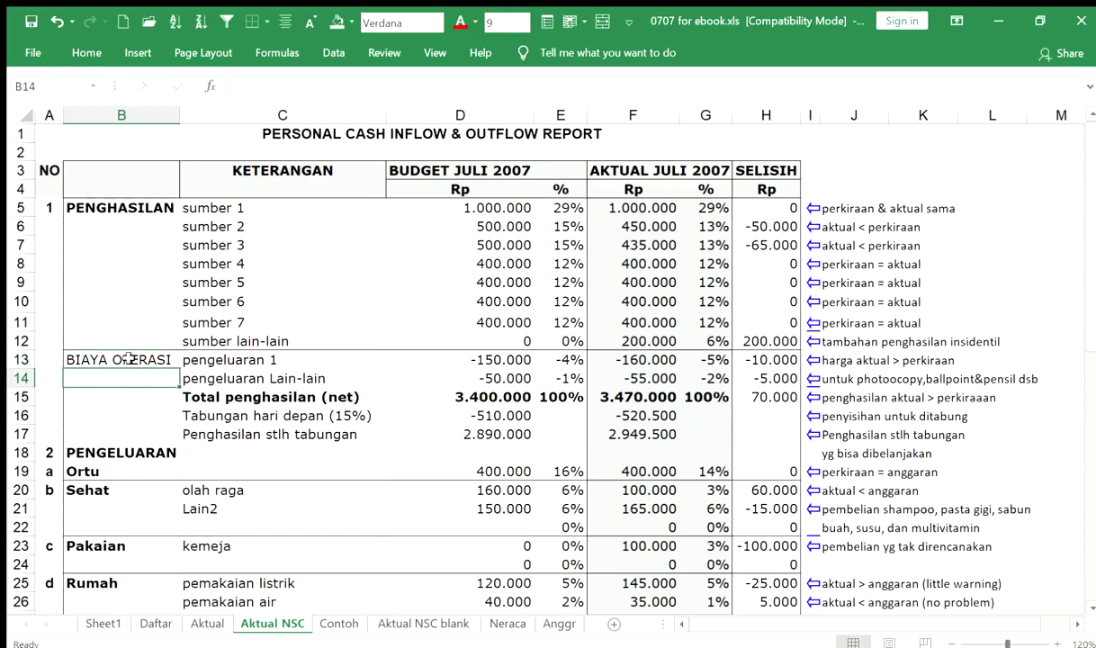
Enter the label OPEREASIONAL in cell B14, beside the pengeluaran Lain-lain row.
left_click(129, 359)
key("Return")
left_click(128, 359)
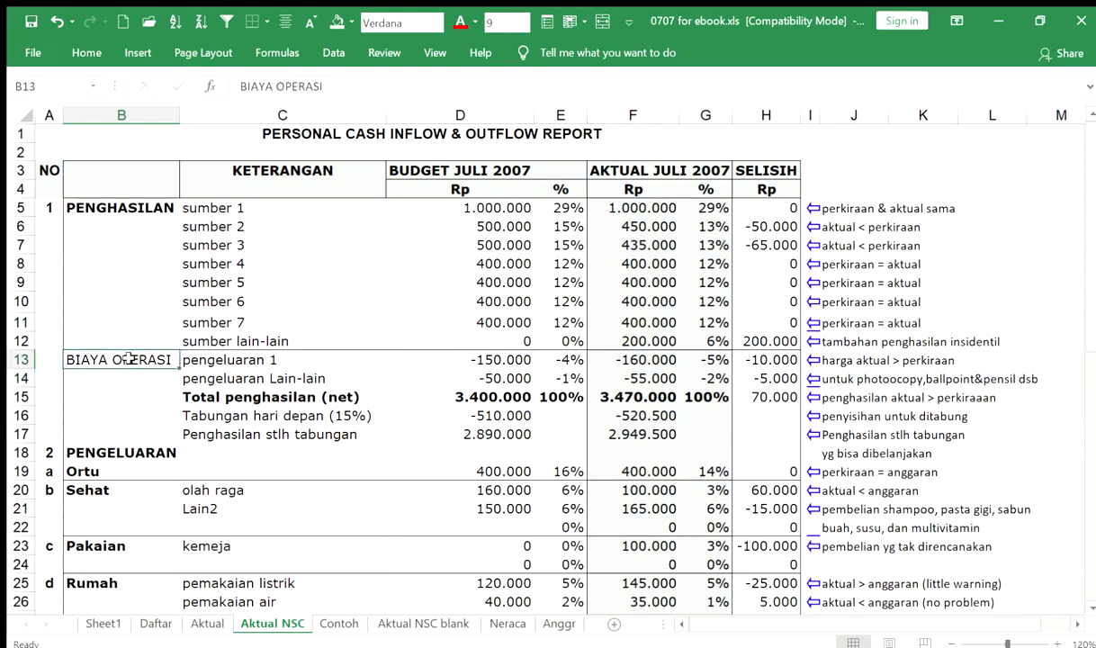
key("Return")
type("OPEREA")
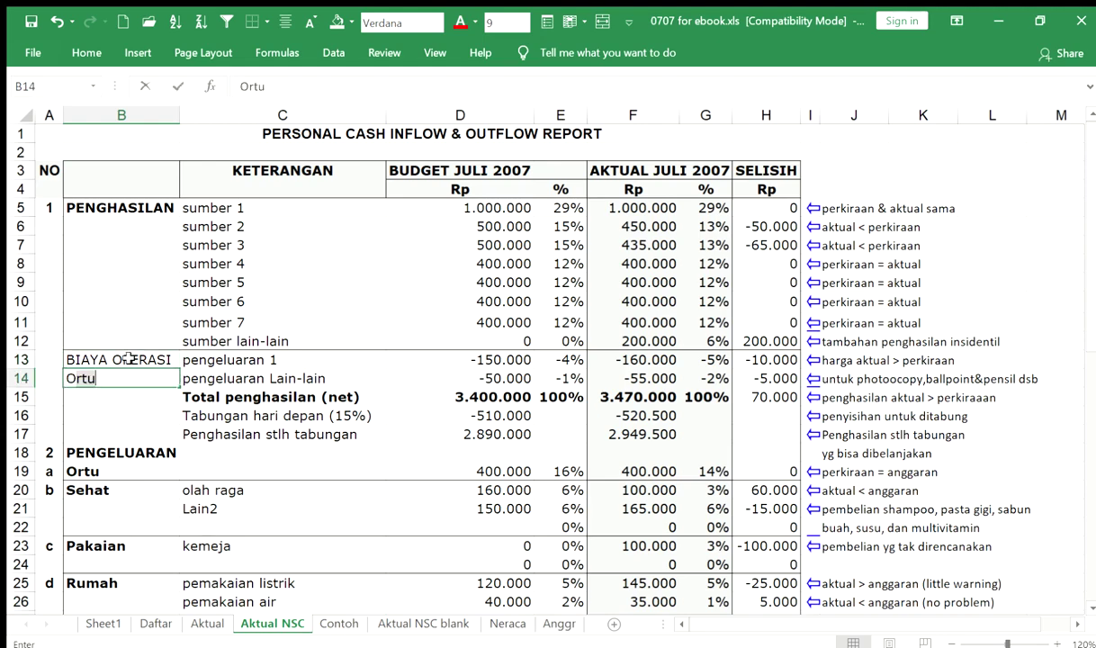
type("SIONAL")
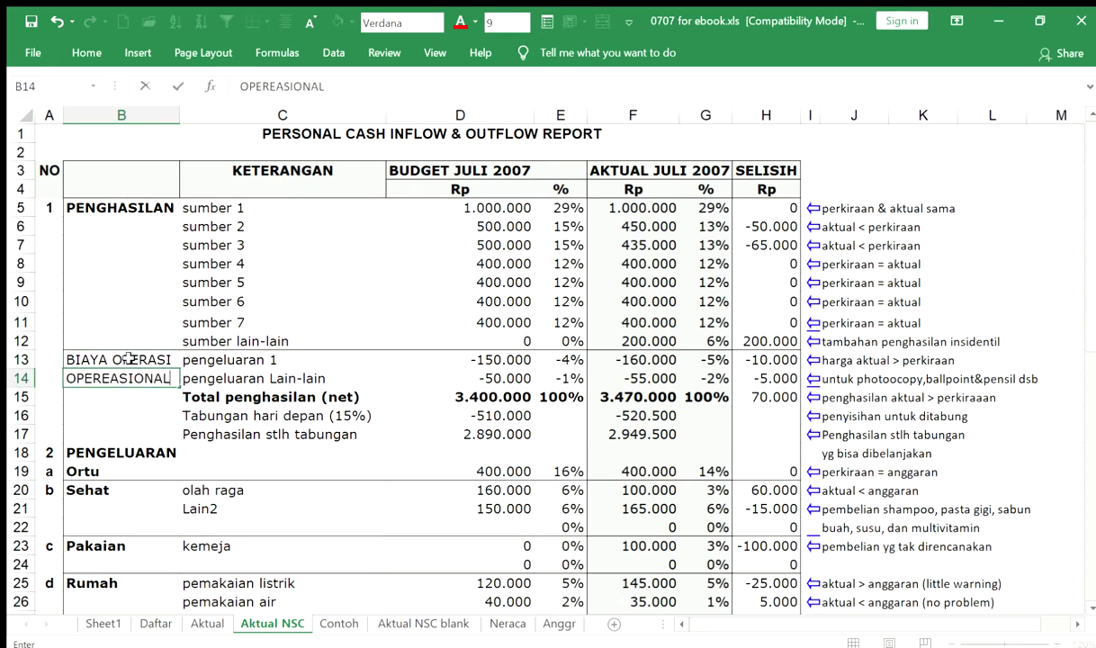
key("Return")
Shorten the label in cell B13 to BIAYA.
left_click(129, 359)
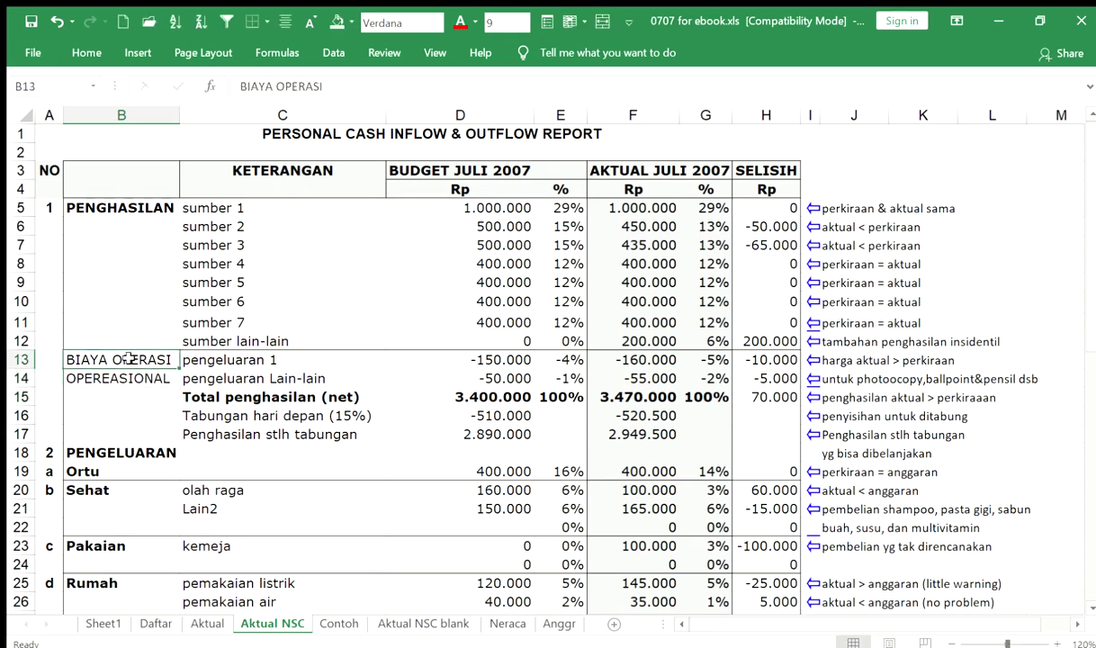
key("F2")
key("BackSpace")
key("BackSpace")
key("BackSpace")
key("BackSpace")
key("BackSpace")
key("BackSpace")
key("BackSpace")
key("BackSpace")
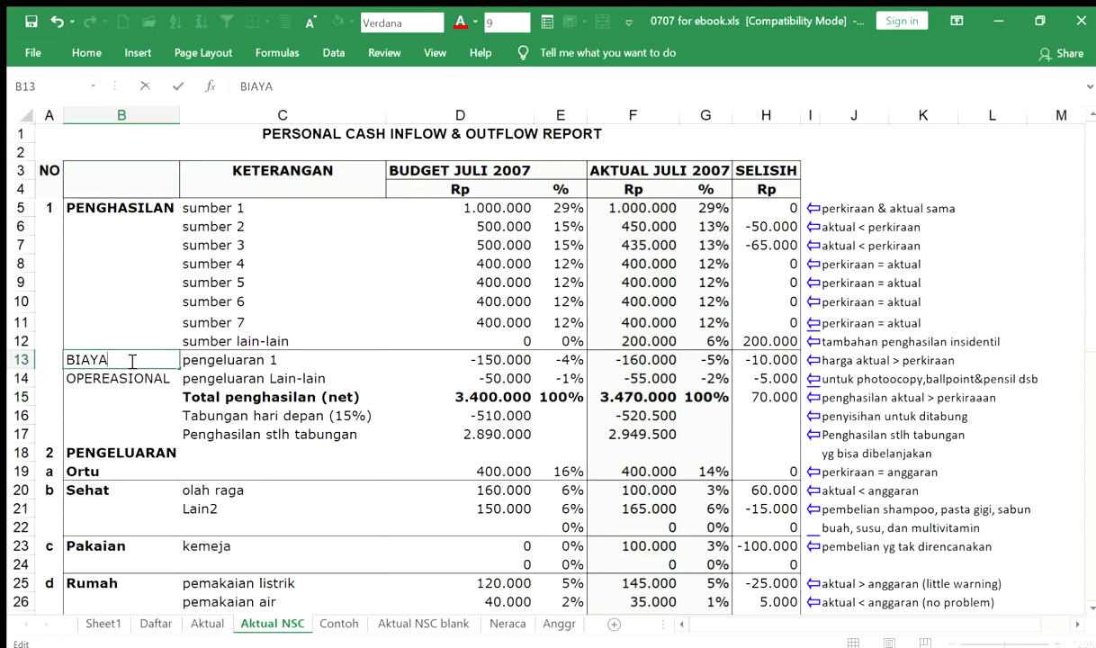
type("\\")
key("BackSpace")
key("Return")
Make the labels in B13:B14 bold and widen column B slightly so the longer one fits.
left_click(128, 359, "shift")
key("Return")
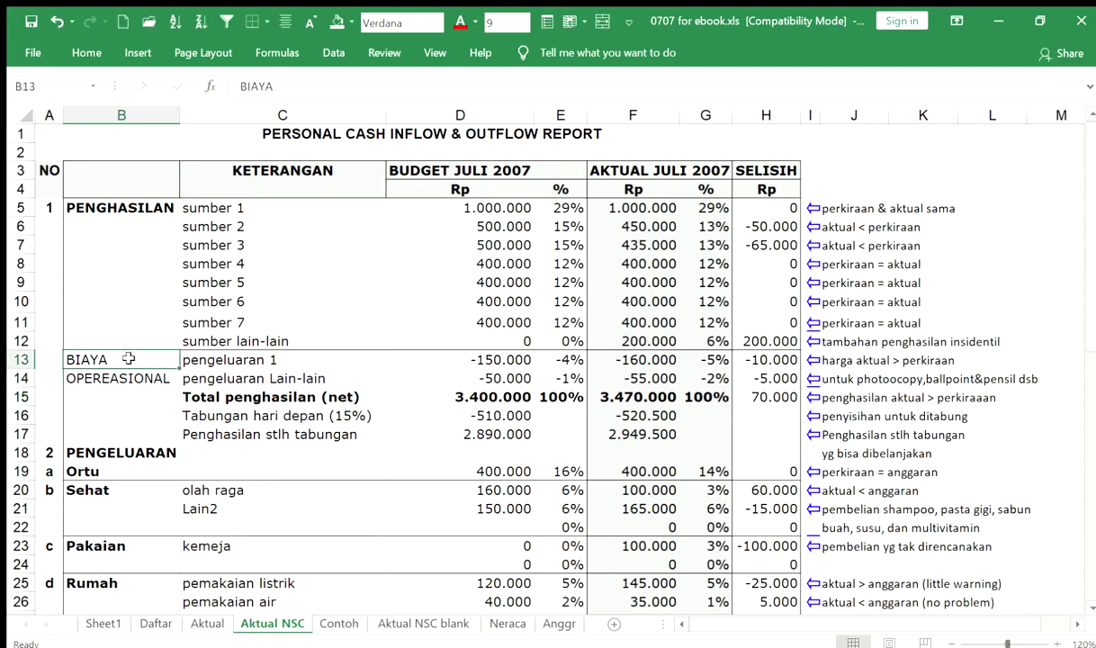
key("ctrl+b")
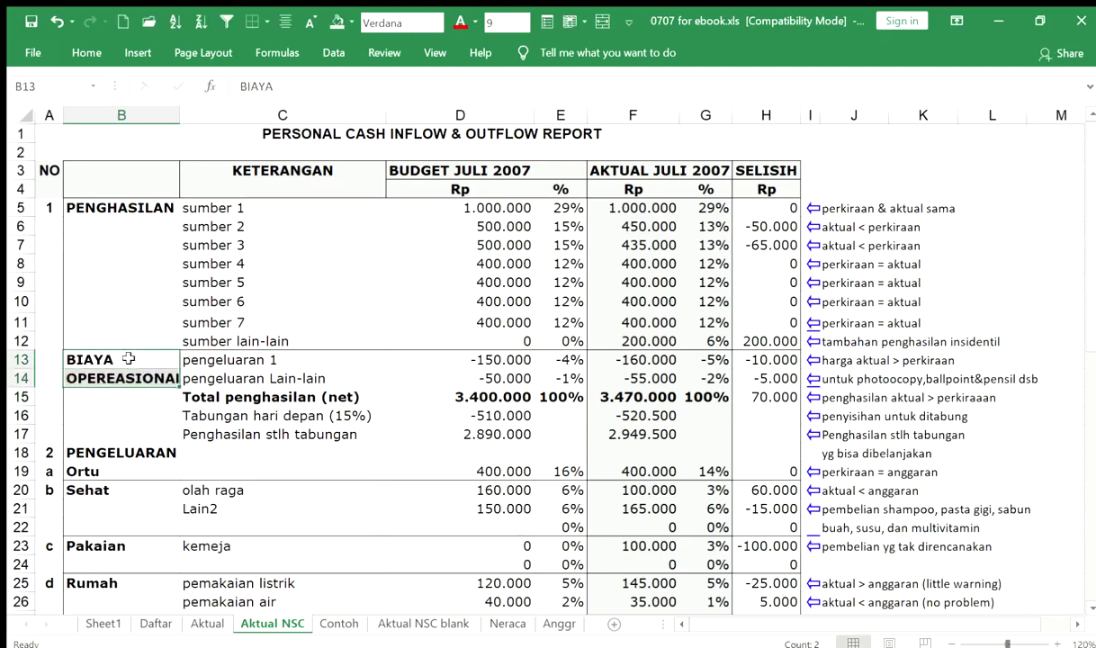
left_click(129, 359)
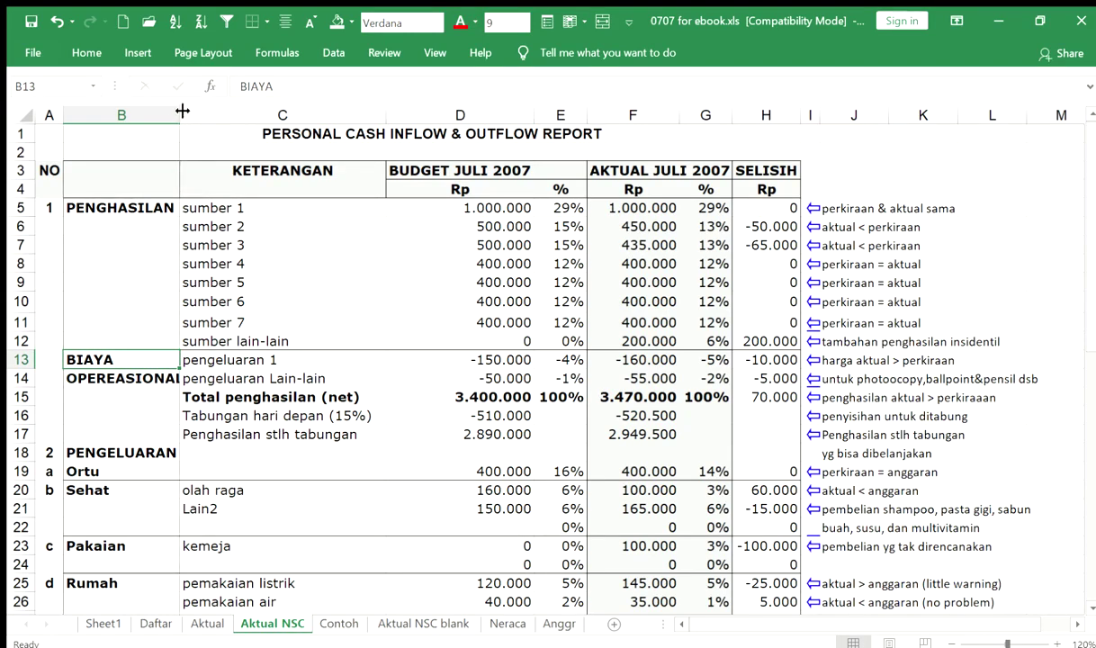
left_click_drag(182, 111, 186, 111)
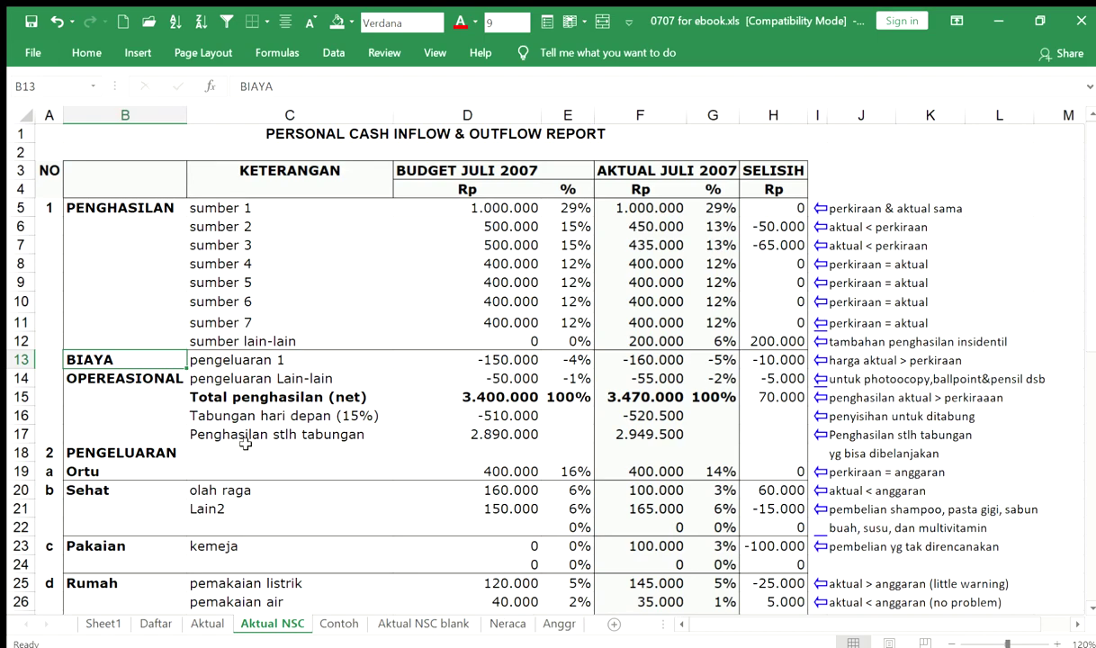
Correct the spelling of the label in cell B14 to OPERASIONAL.
key("Down")
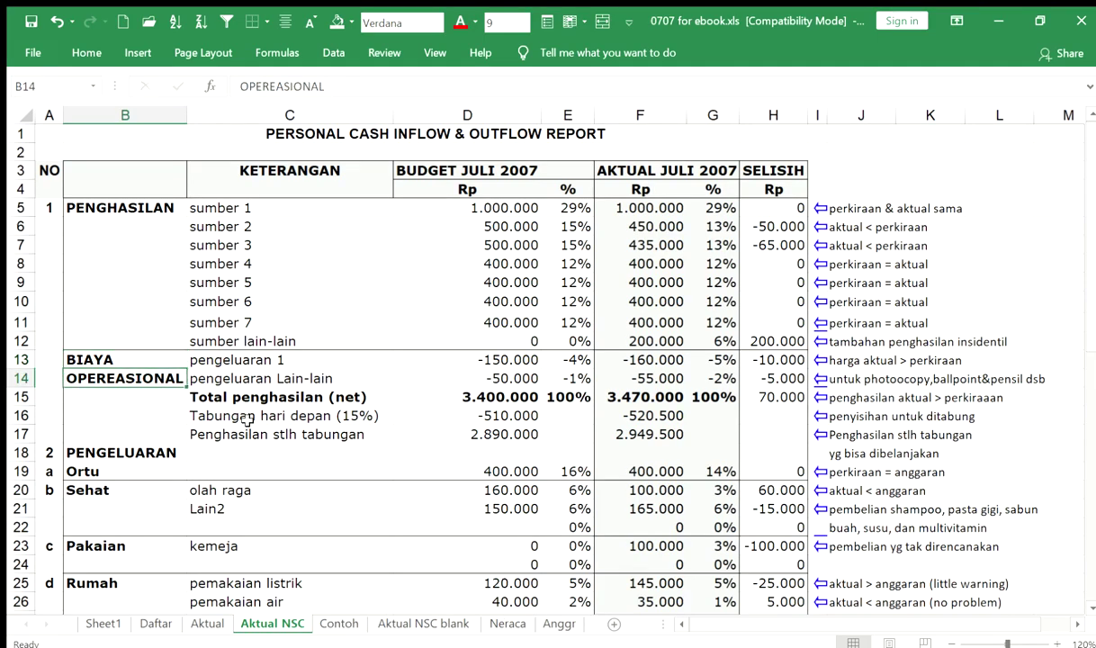
key("F2")
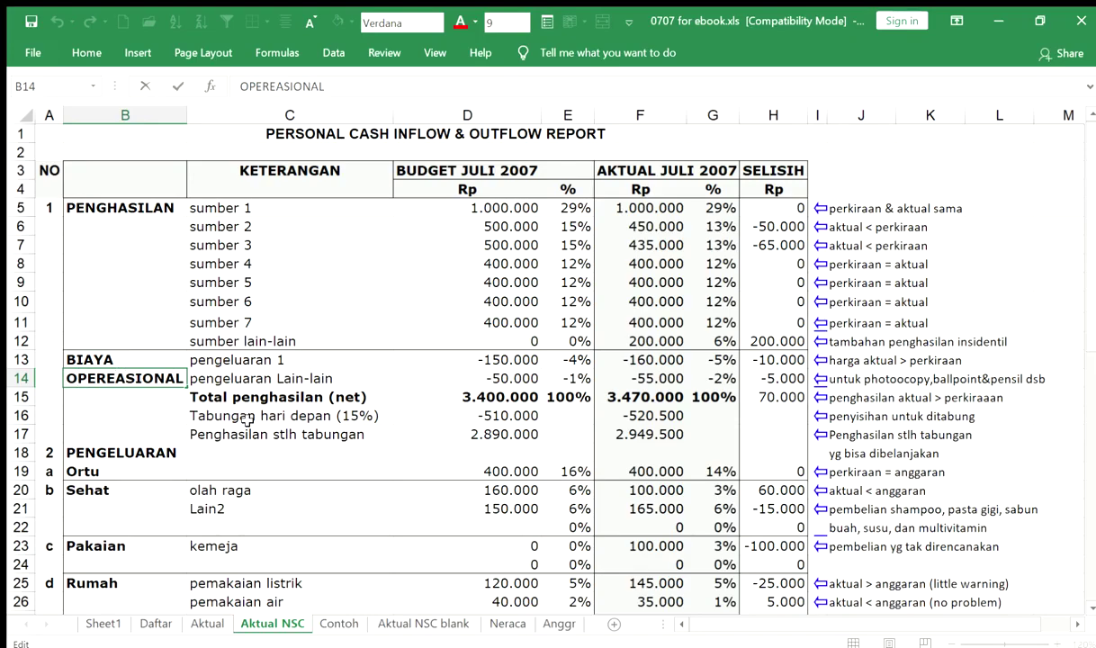
key("Left")
key("Left")
key("Left")
key("Left")
key("Left")
key("Left")
key("Left")
key("Left")
key("Delete")
key("Return")
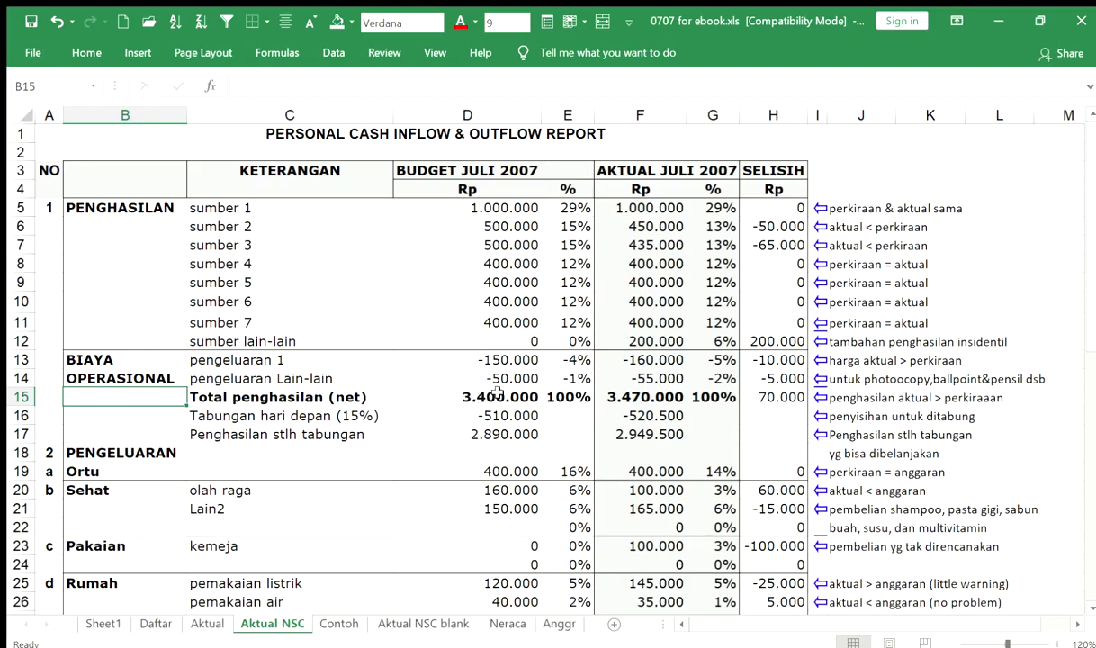
Make the Tabungan hari depan (15%) label in C16 bold and widen column C to fit it.
left_click(293, 414)
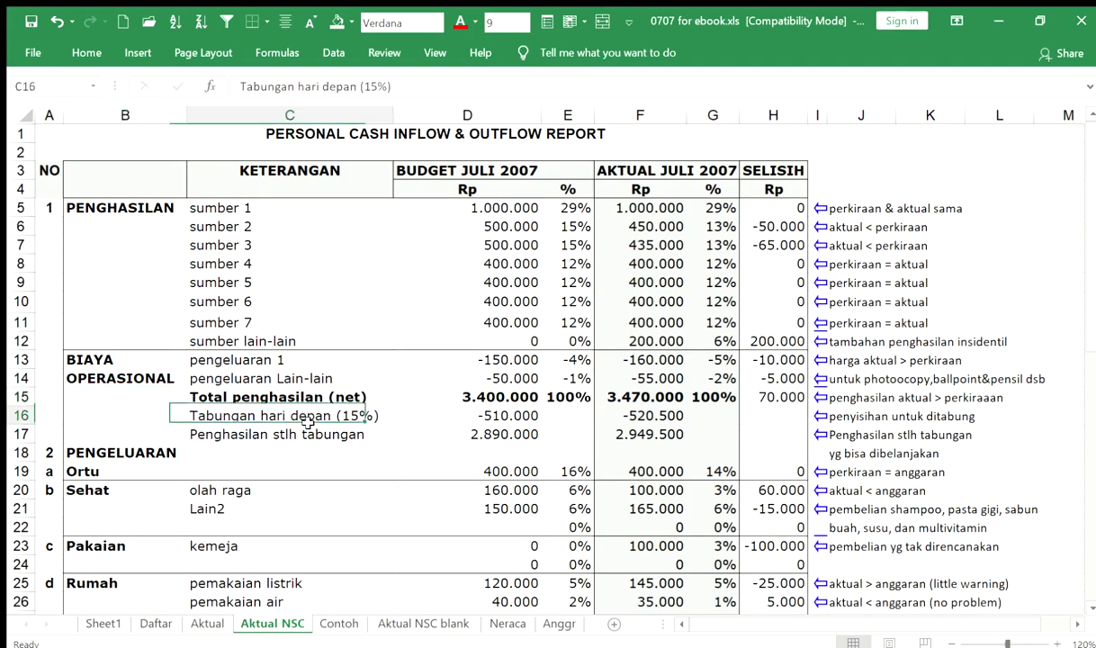
key("ctrl+b")
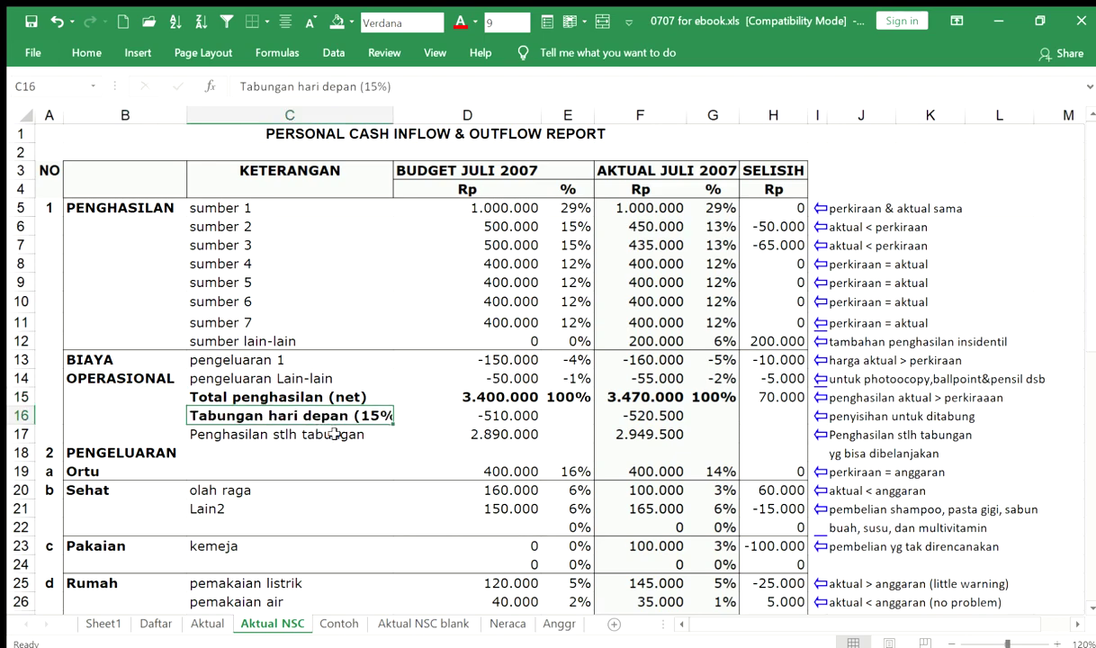
key("Right")
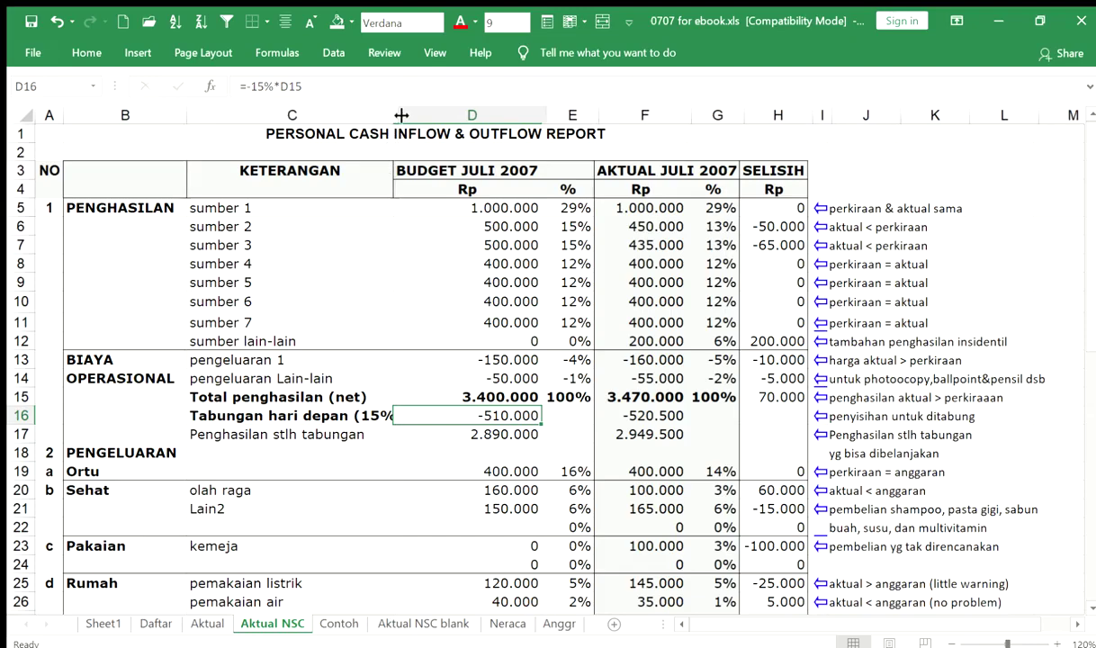
left_click_drag(396, 115, 406, 115)
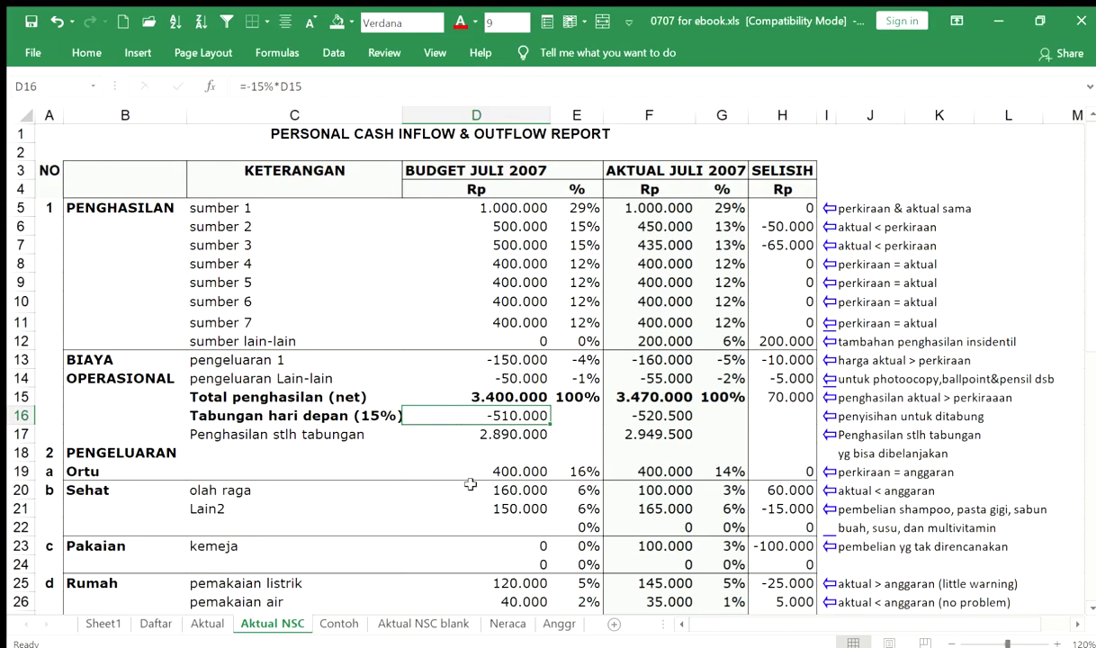
Make the savings labels and their budget amounts in C16:D17 bold.
key("Down")
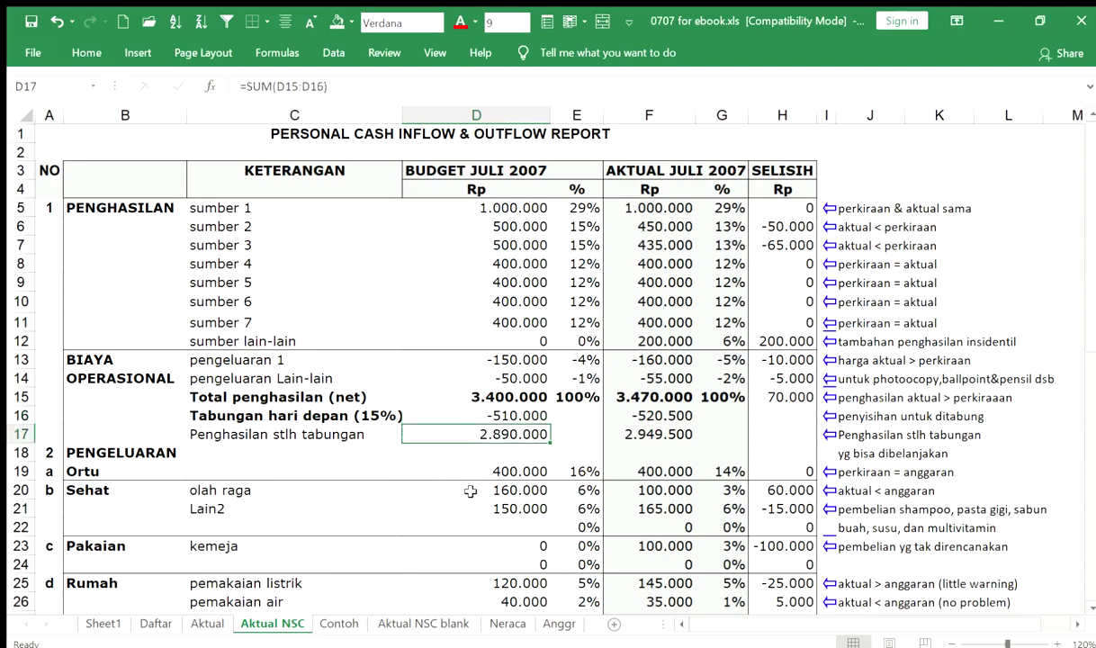
key("Up")
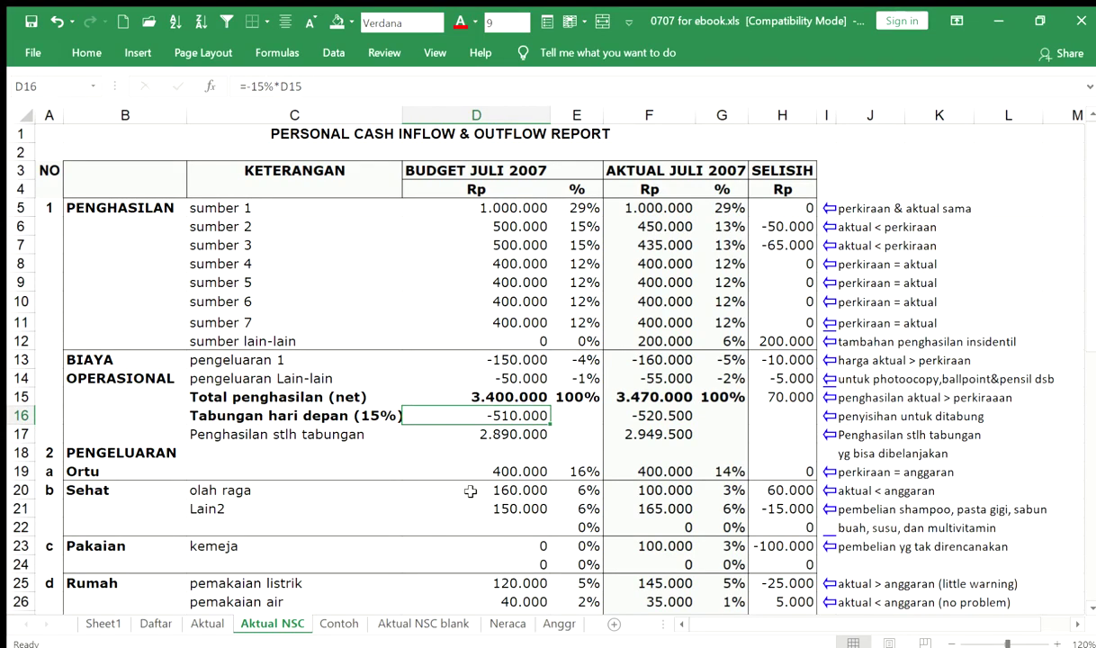
key("Left")
key("shift+Right")
key("shift+Down")
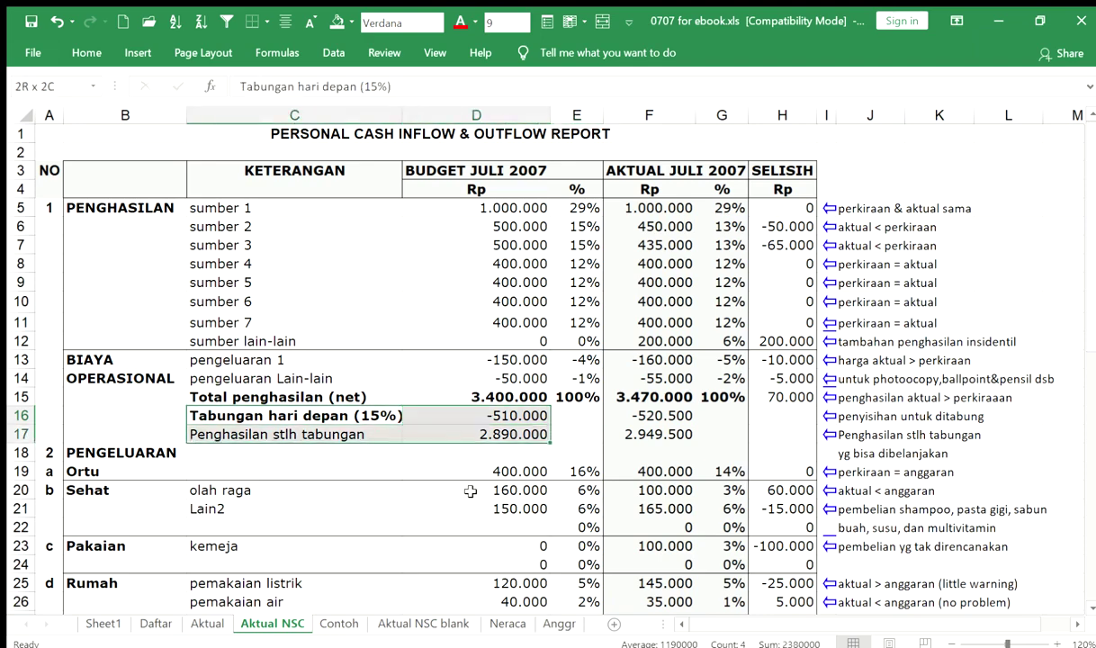
key("ctrl+b")
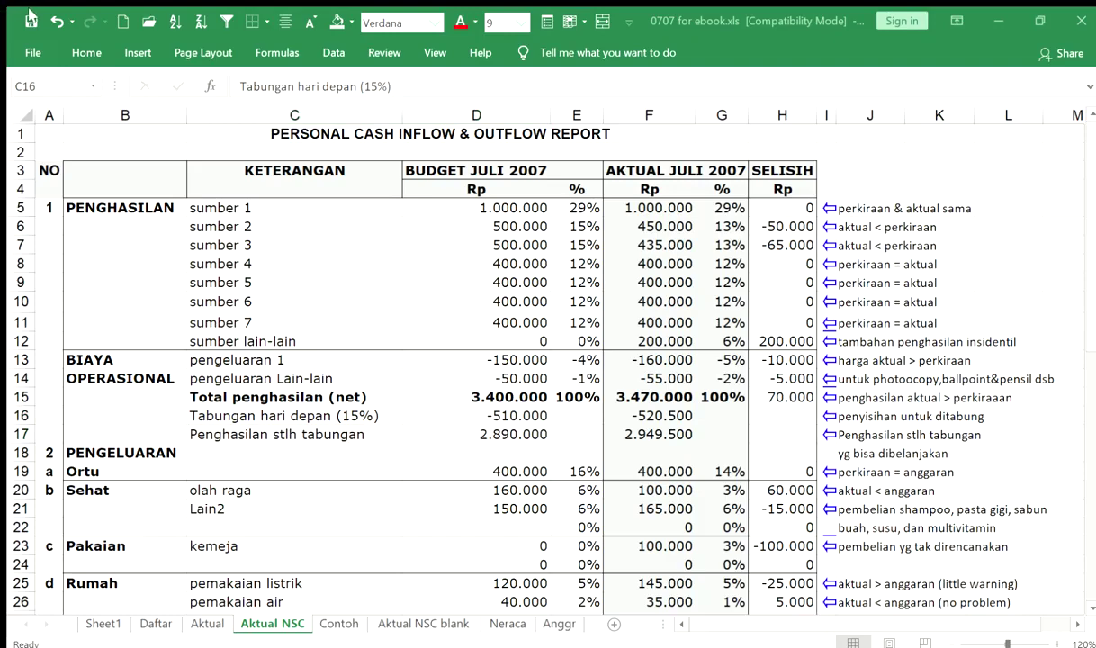
left_click(54, 21)
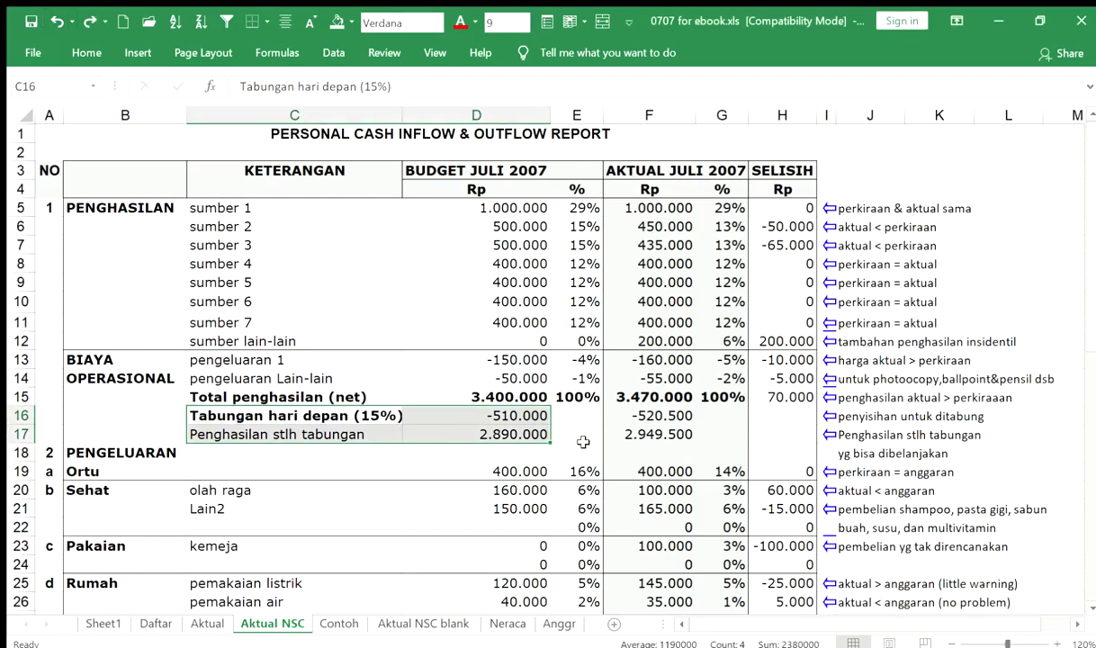
key("ctrl+y")
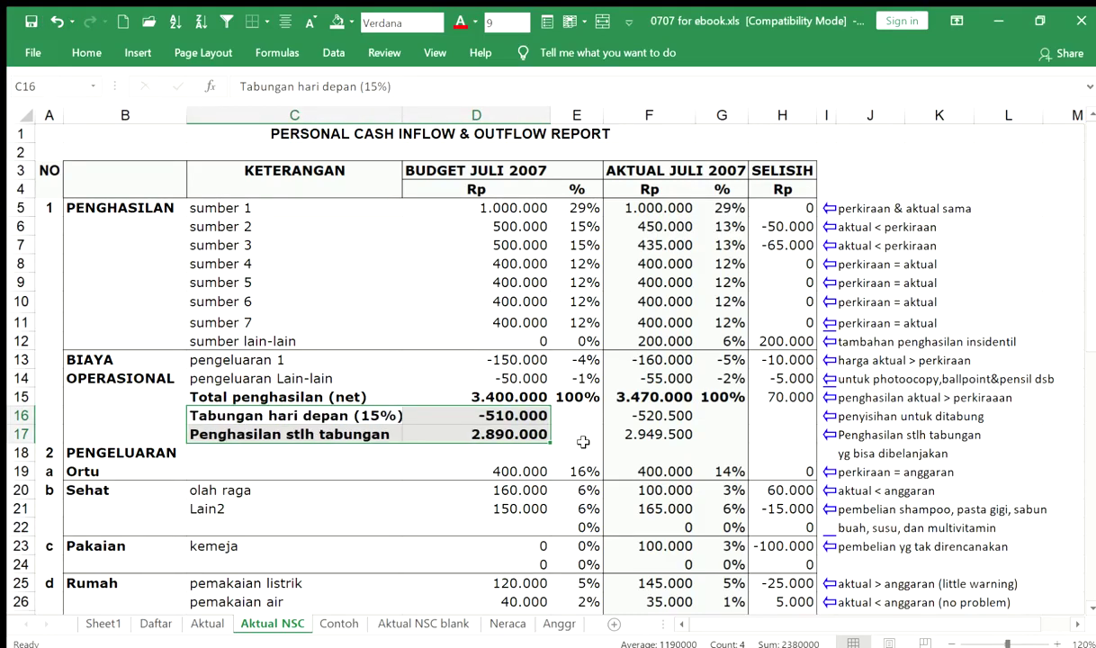
Examine the budget amounts from D10 down to the savings rows, including the neighbouring percentage cells E16:E17.
left_click(418, 309)
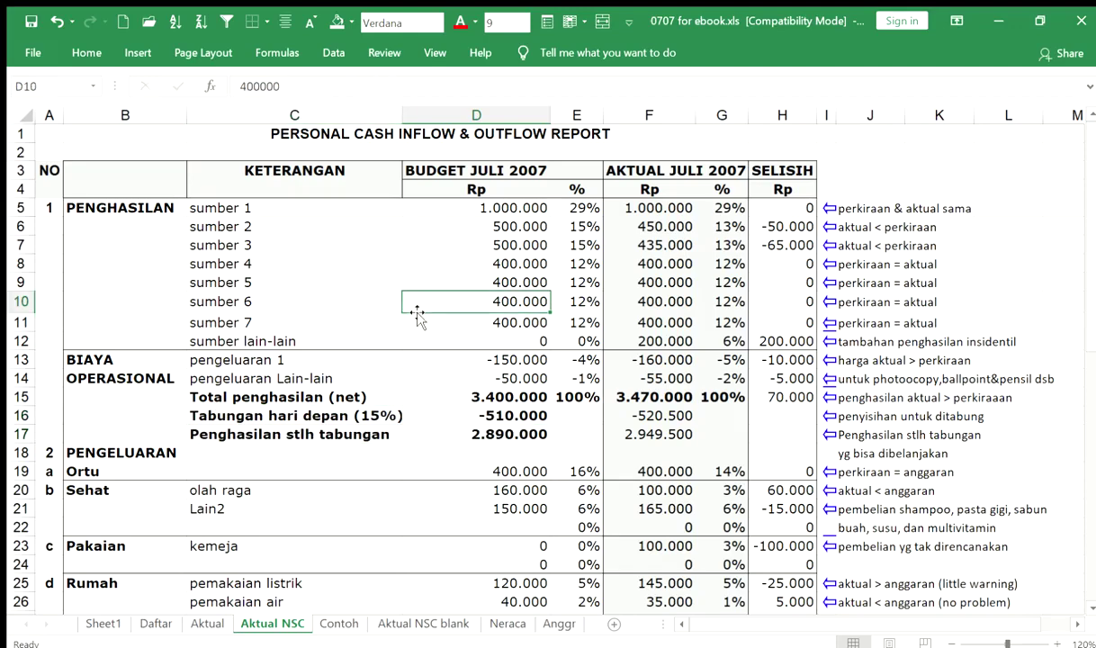
key("Down")
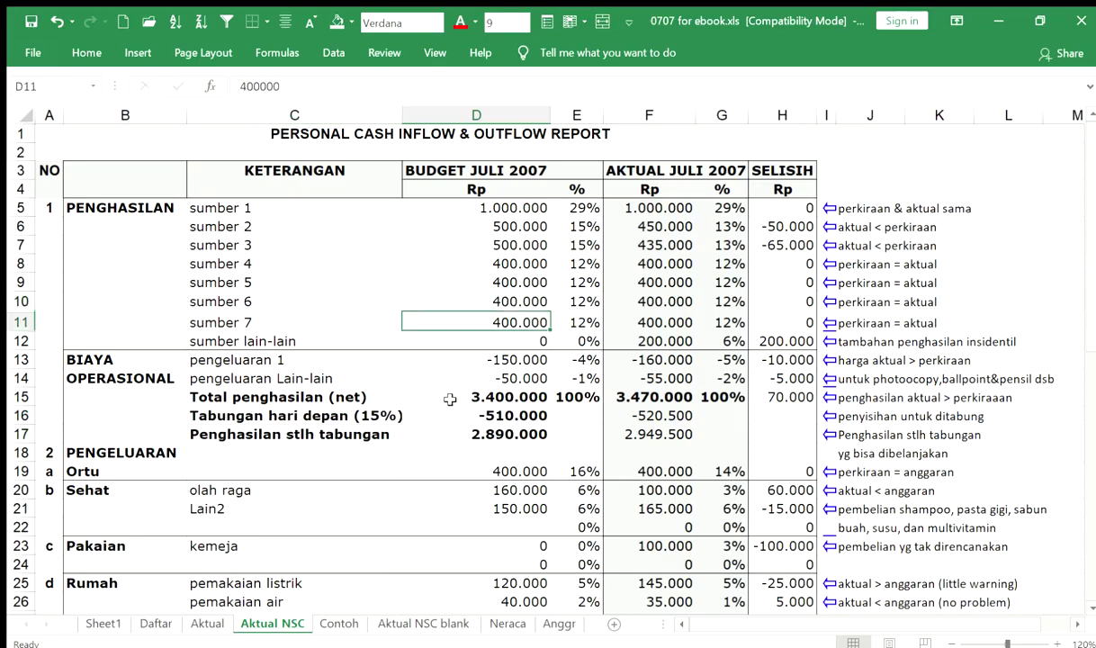
key("Down")
key("Down")
key("Down")
key("Down")
key("Down")
key("Right")
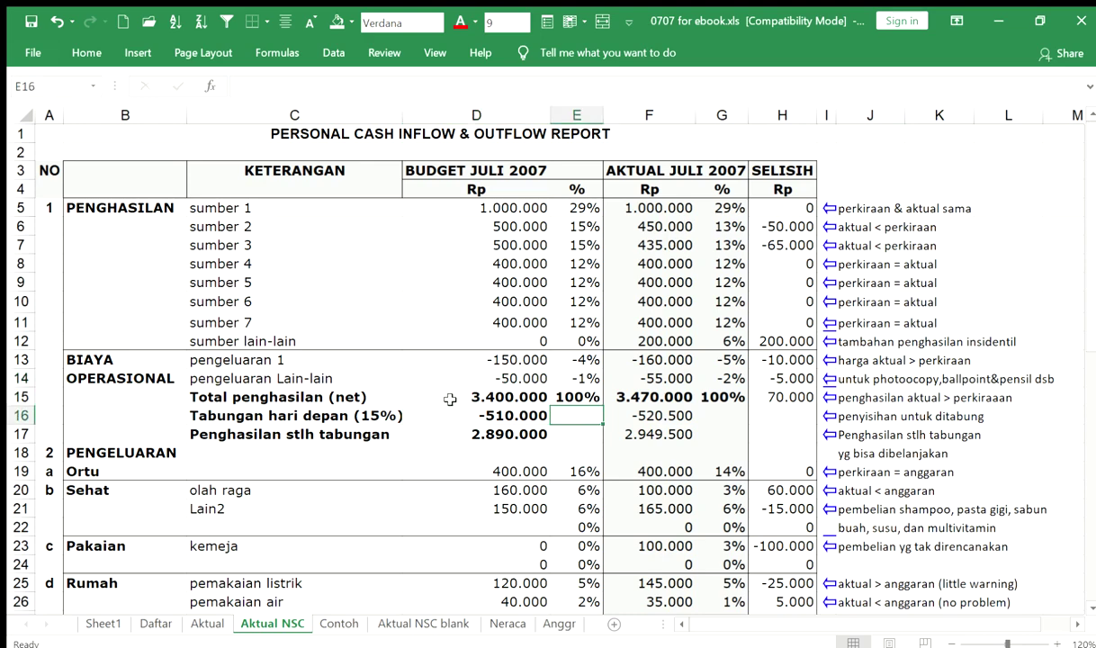
key("Left")
key("Down")
key("Right")
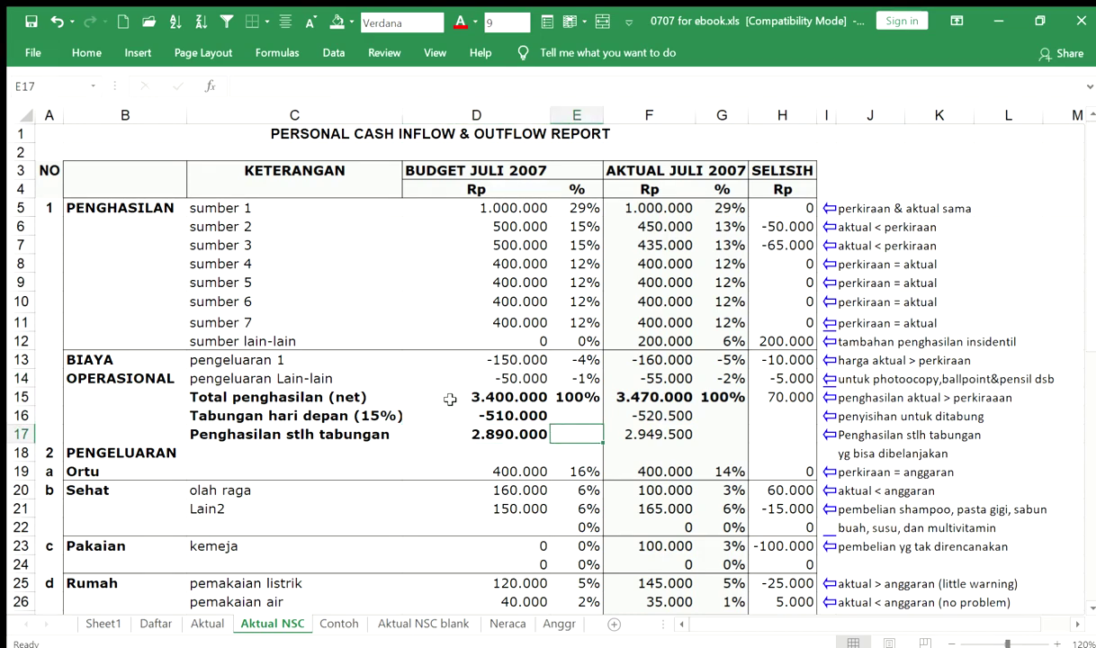
key("Left")
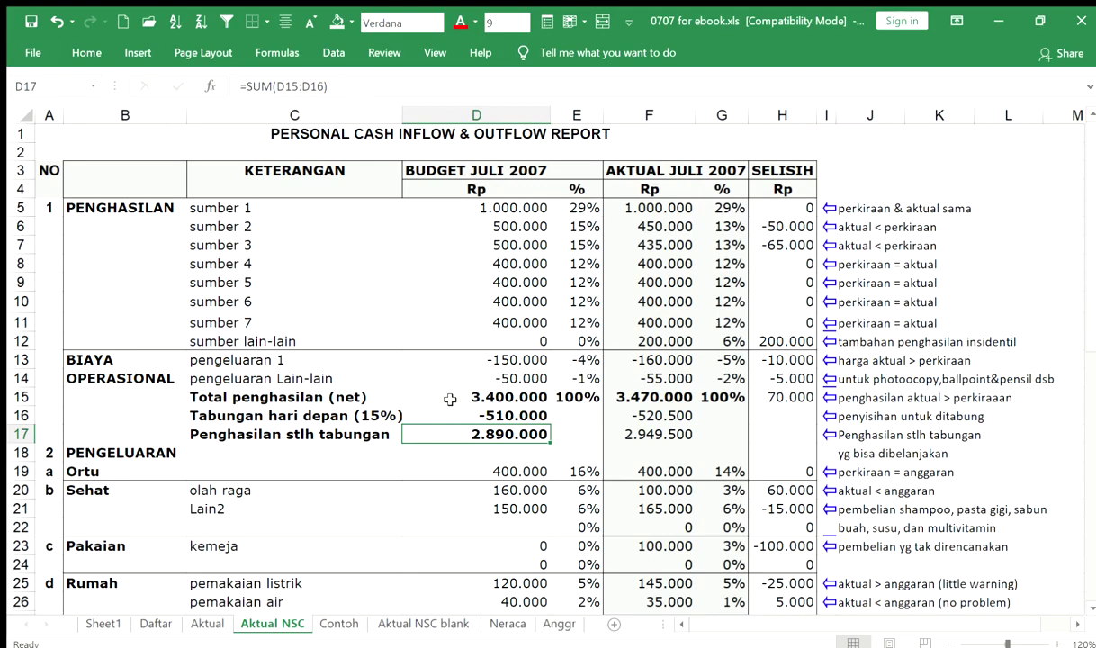
Review the budgeted income sources under PENGHASILAN in D5:D12.
key("Up")
key("Up")
key("Up")
key("Up")
key("Up")
key("Up")
key("Up")
key("Up")
key("Up")
key("Up")
key("Up")
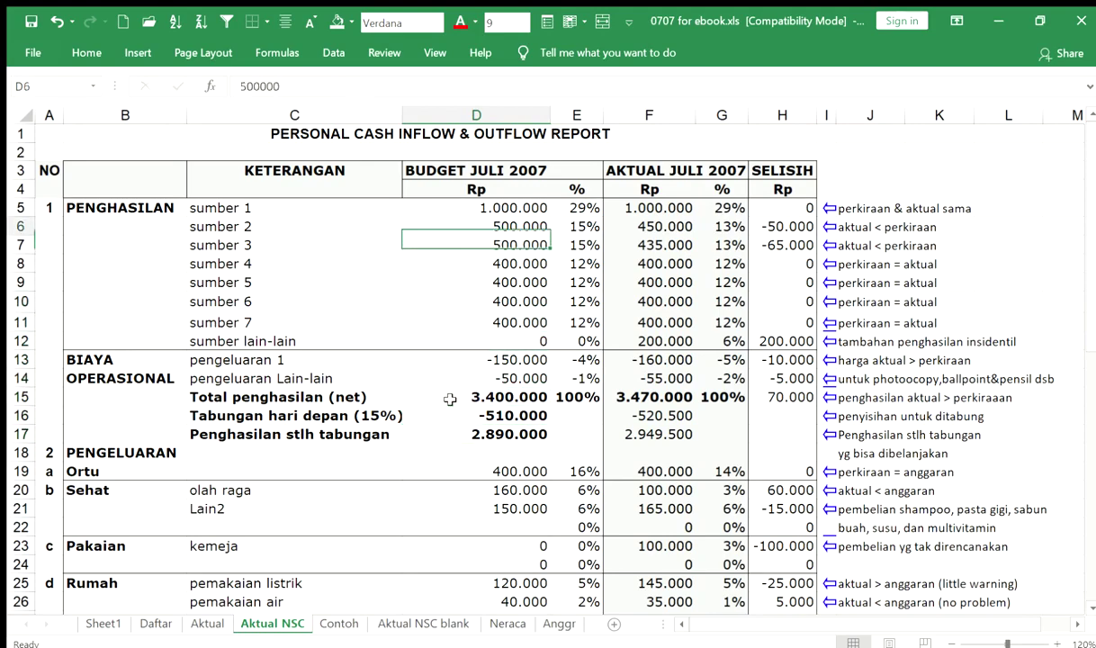
key("Up")
key("Up")
key("Down")
key("Down")
key("Down")
key("Down")
key("Down")
key("Down")
key("Down")
key("Down")
key("Down")
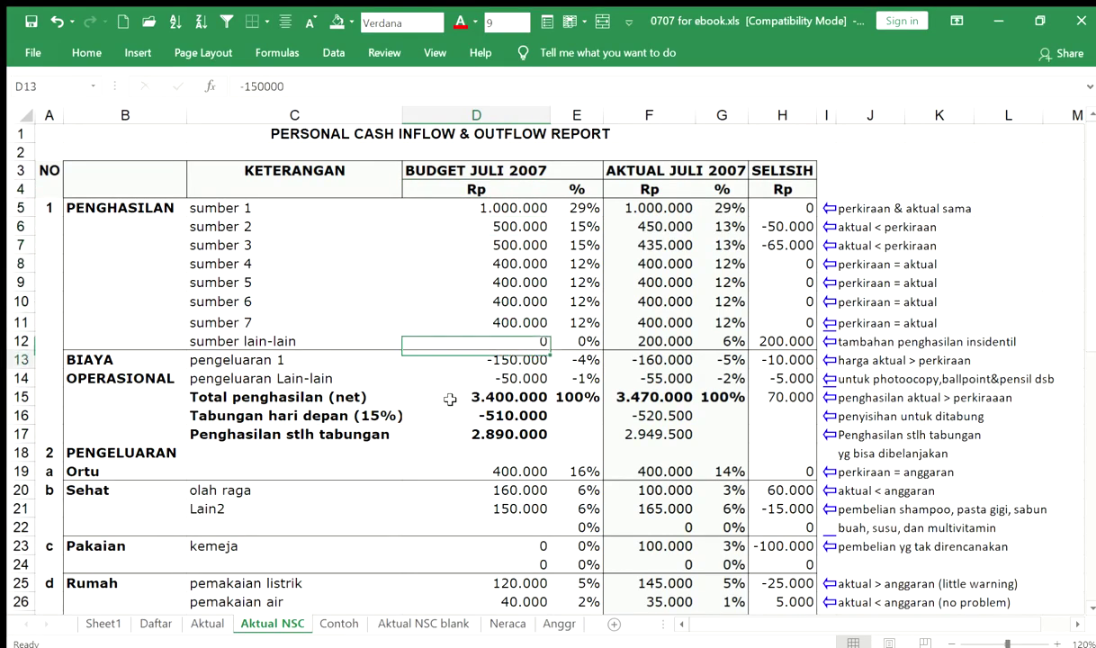
Review the operational costs, net income and savings budget amounts in D13:D17.
key("Down")
key("Down")
key("Down")
key("Down")
key("Down")
key("Down")
key("Down")
key("Up")
key("Up")
key("Up")
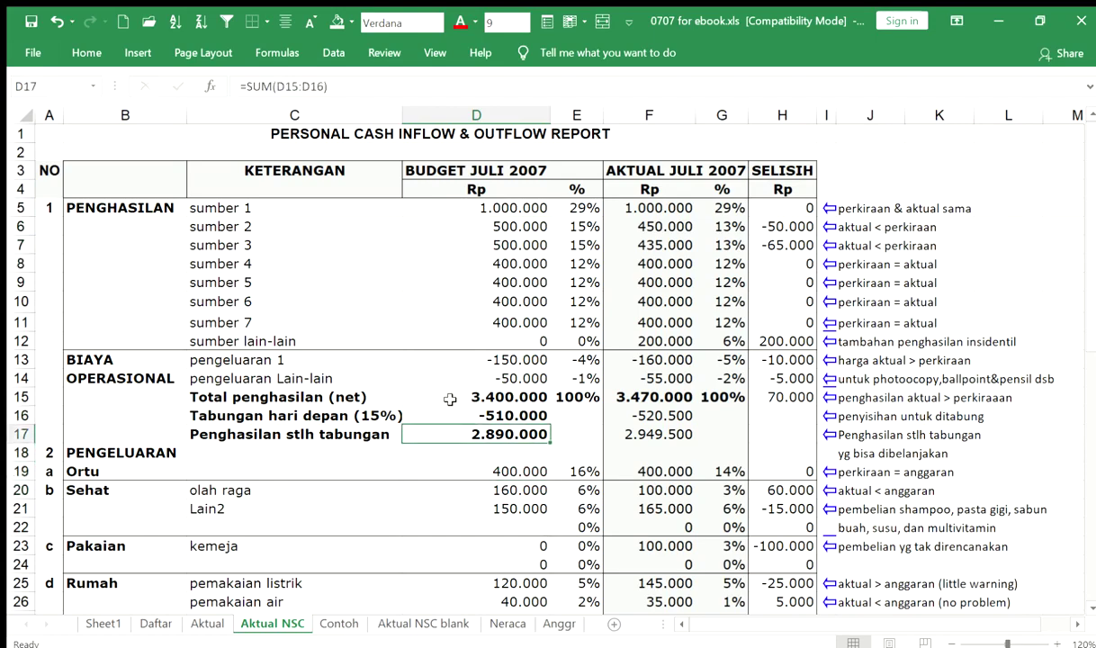
key("Up")
key("Up")
key("Up")
key("Up")
key("Down")
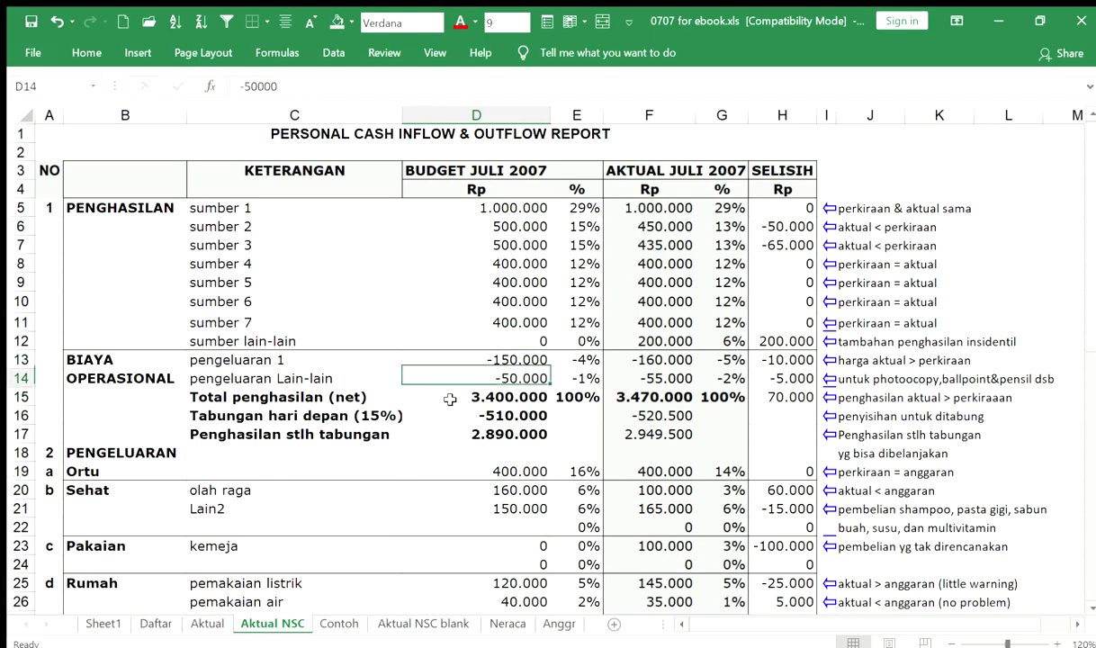
Review the budgeted expenses for Ortu, Sehat and Pakaian in D19:D24.
key("Down")
key("Down")
key("Down")
key("Down")
key("Down")
key("Down")
key("Down")
key("Down")
key("Down")
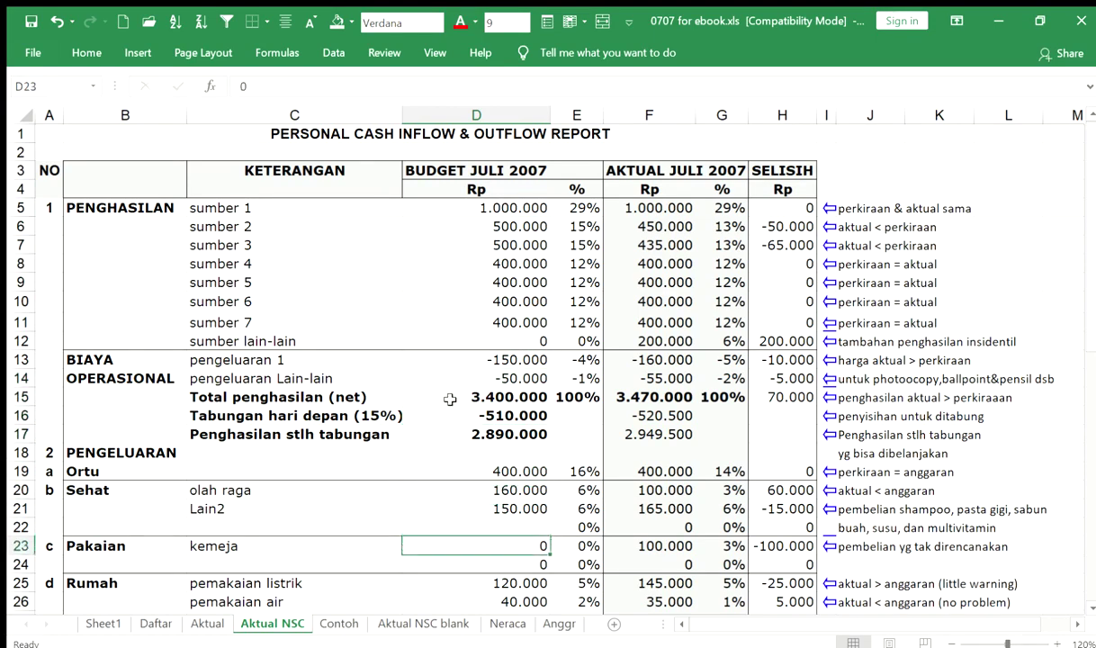
key("Up")
key("Up")
key("Up")
key("Up")
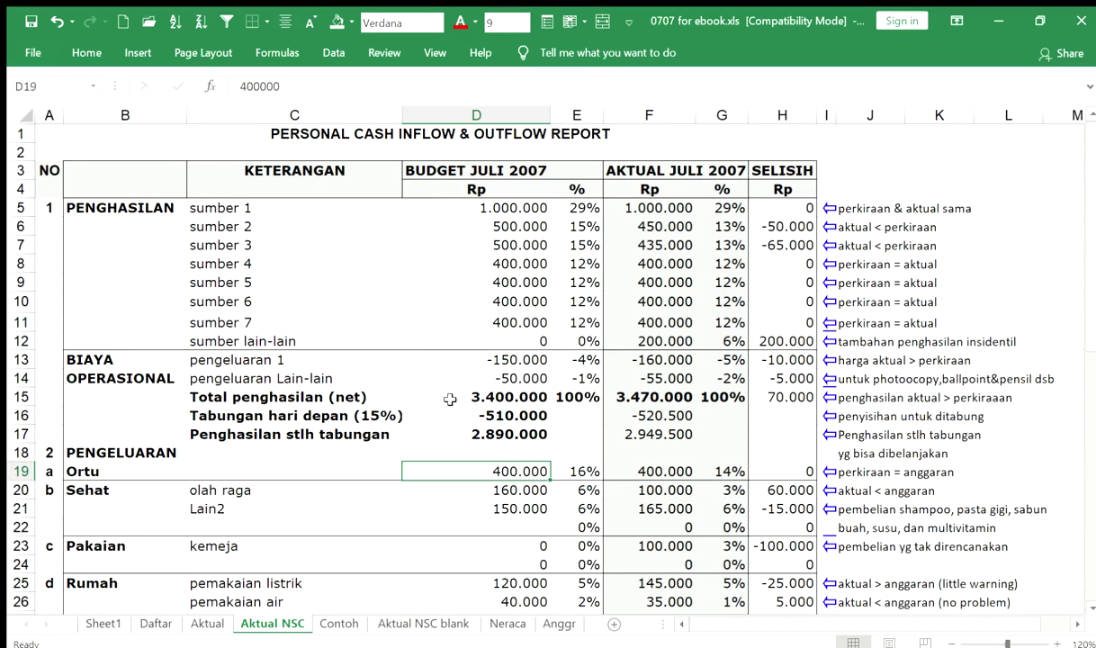
key("Down")
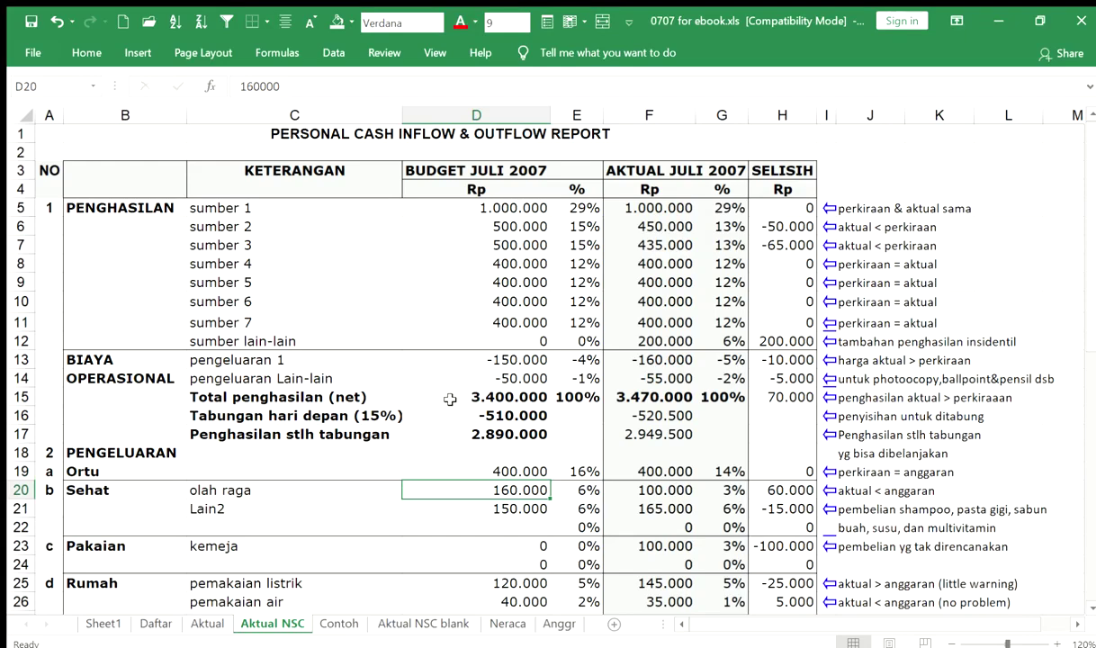
key("Down")
key("Down")
key("Down")
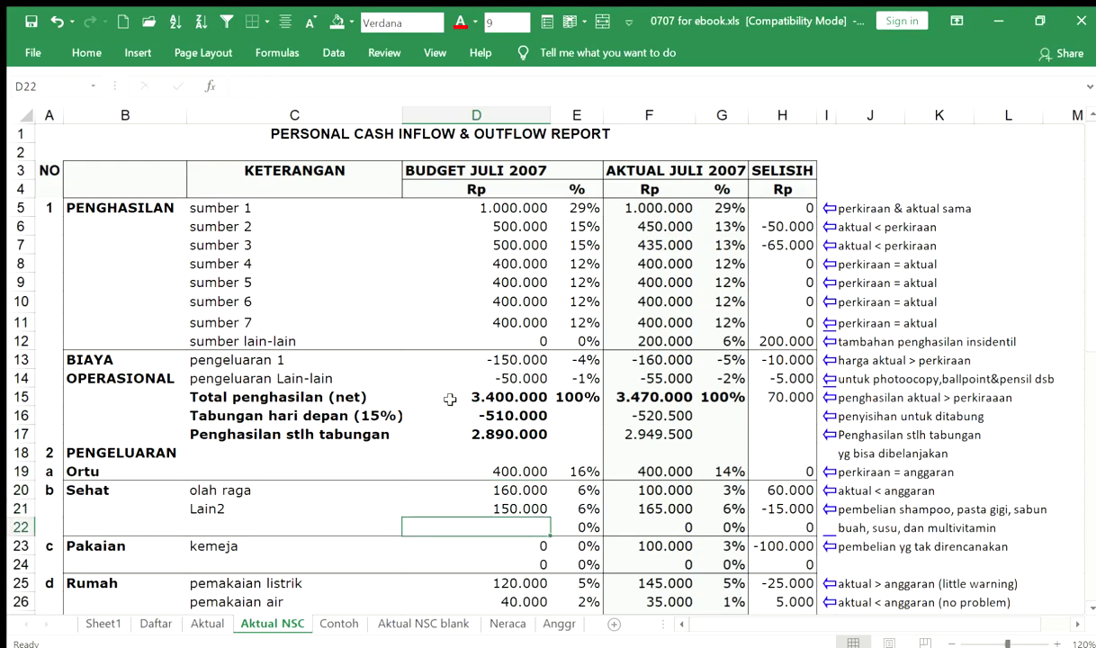
key("Down")
key("Down")
key("Down")
key("Down")
key("Down")
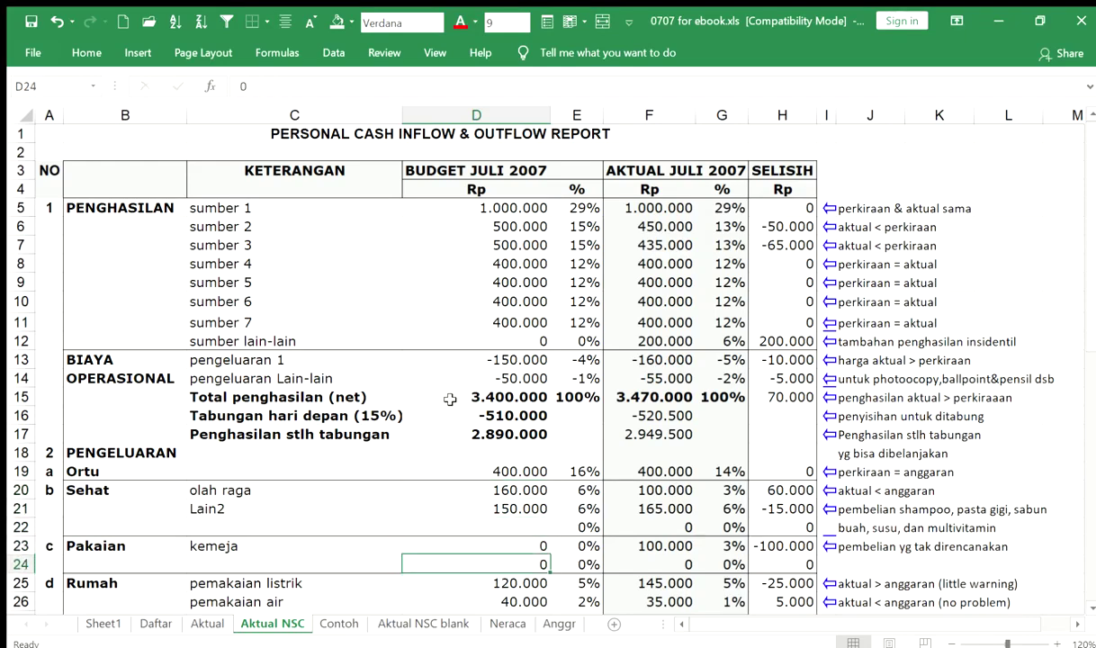
Examine the budgeted household expenses under Rumah in D25:D29.
key("Down")
key("Down")
key("Down")
key("Down")
key("Down")
key("Down")
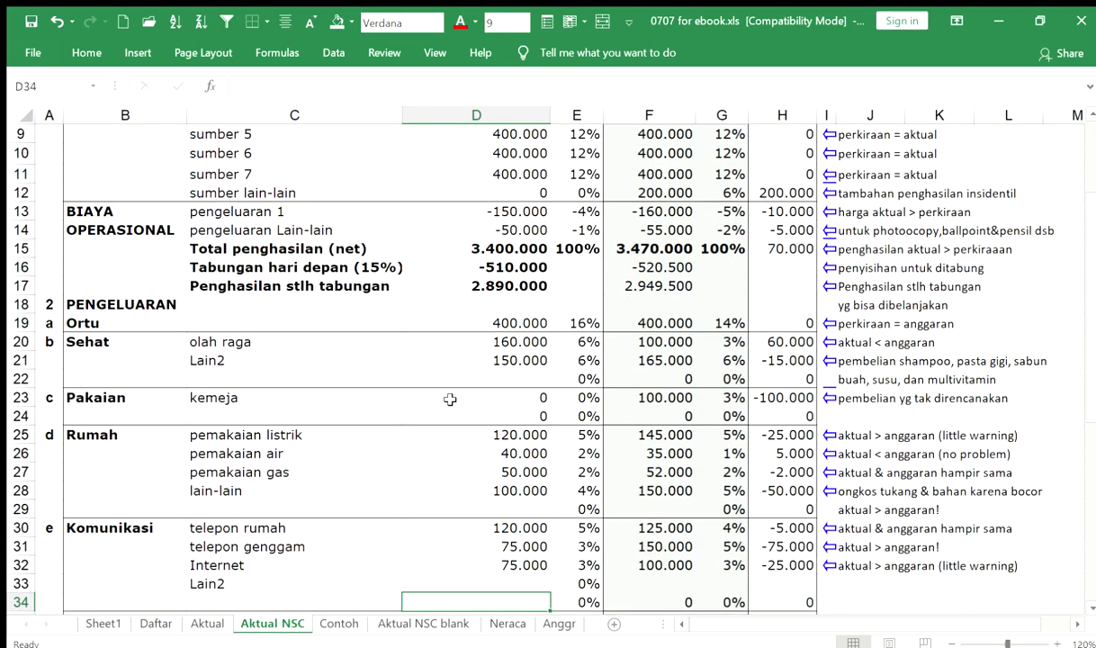
key("Up")
key("Up")
key("Up")
key("Up")
key("Up")
key("Up")
key("Up")
key("Up")
key("Up")
key("Down")
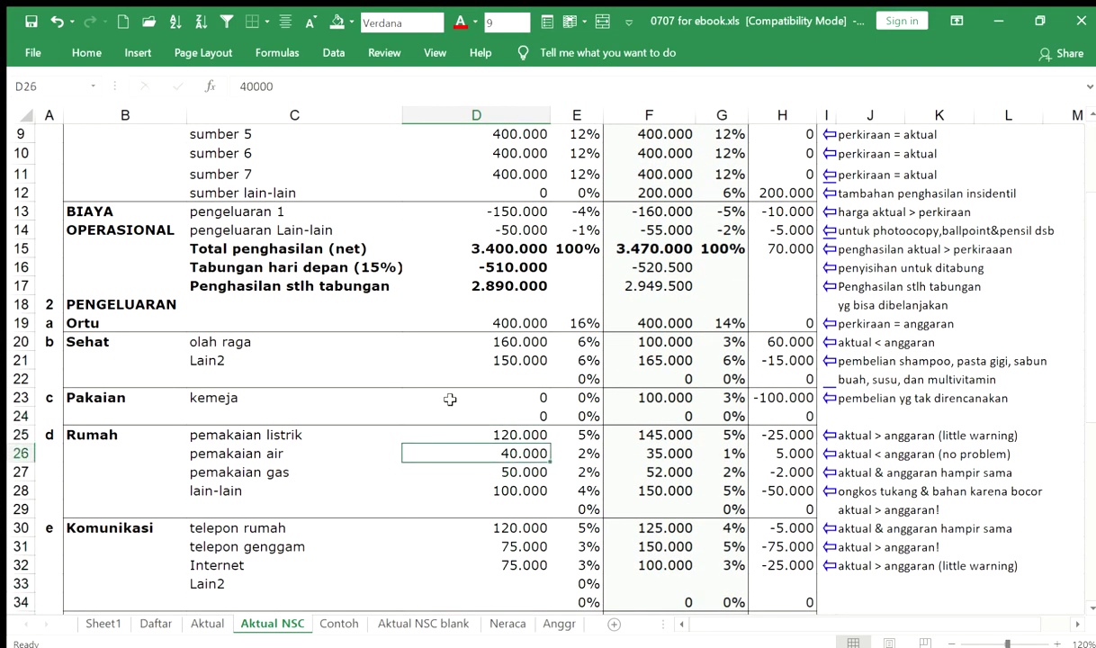
key("Down")
key("Down")
key("Down")
key("Down")
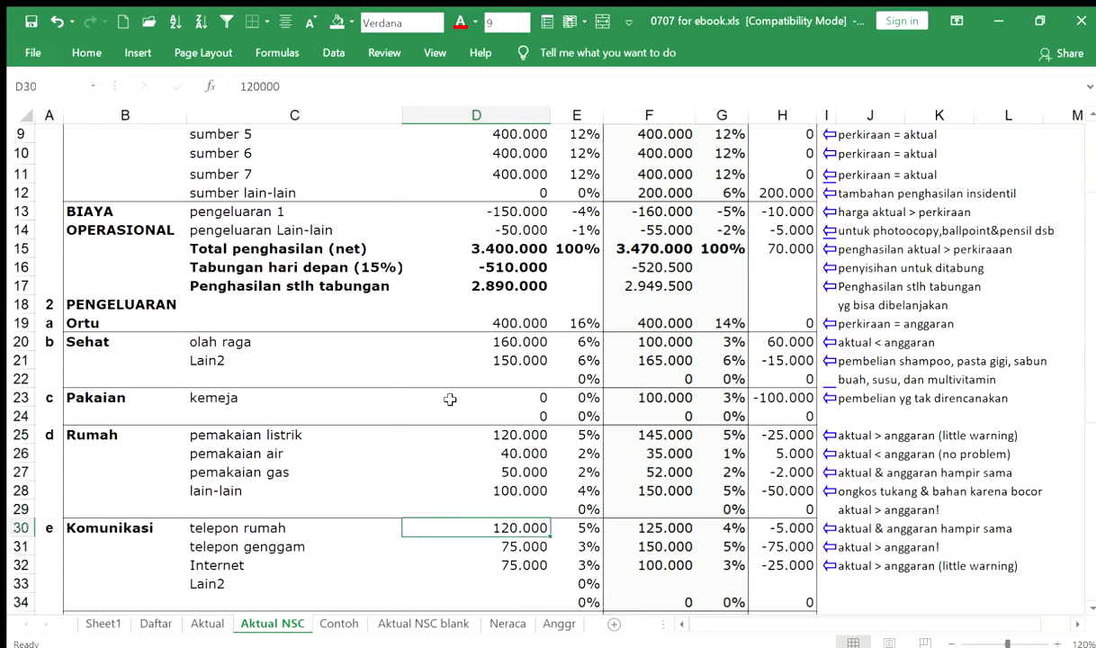
Examine the budgeted communication expenses under Komunikasi in D30:D34.
key("Down")
key("Down")
key("Down")
key("Down")
key("Down")
key("Down")
key("Down")
key("Down")
key("Down")
key("Down")
key("Down")
key("Down")
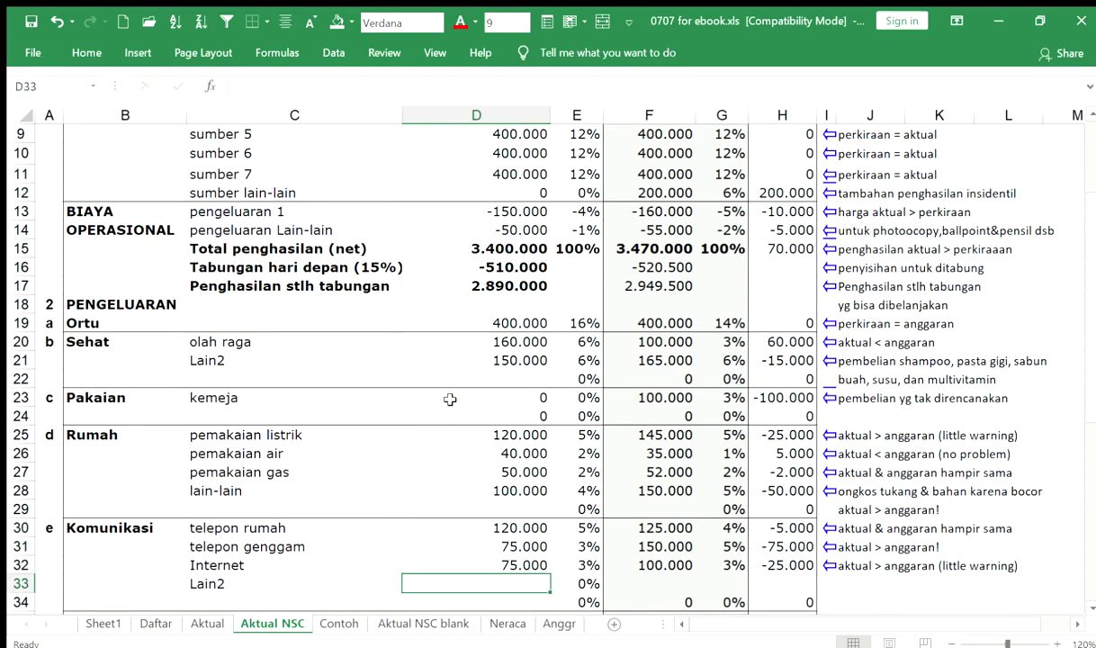
key("Up")
key("Up")
key("Up")
key("Up")
key("Up")
key("Up")
key("Up")
key("Up")
key("Up")
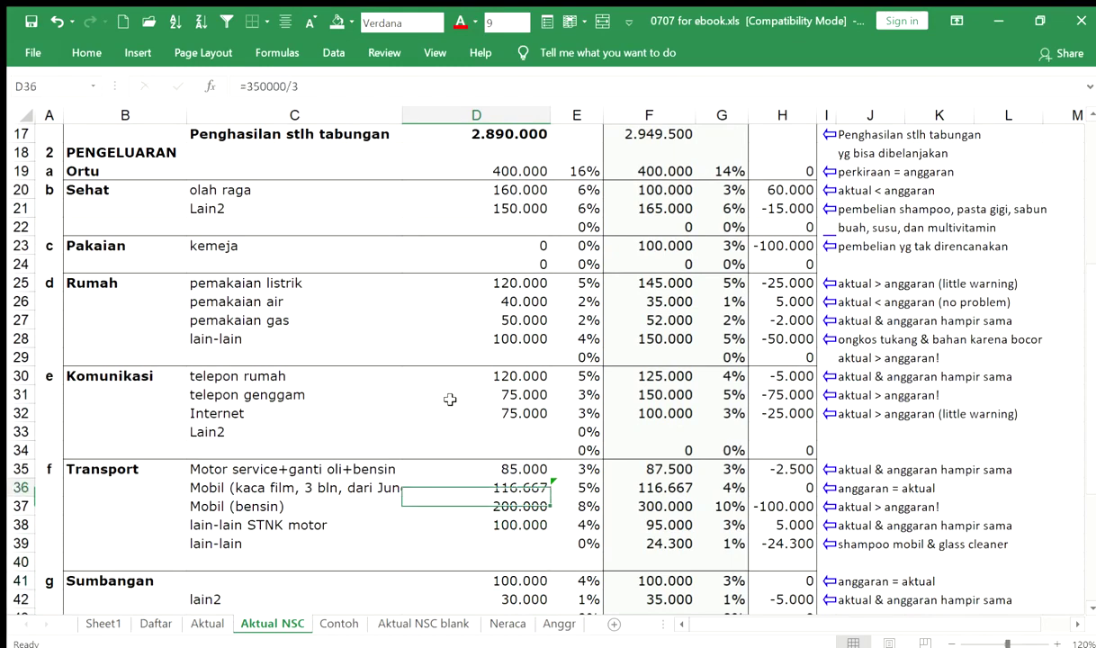
Examine the budgeted Transport expenses from D35 downwards.
key("Down")
key("Down")
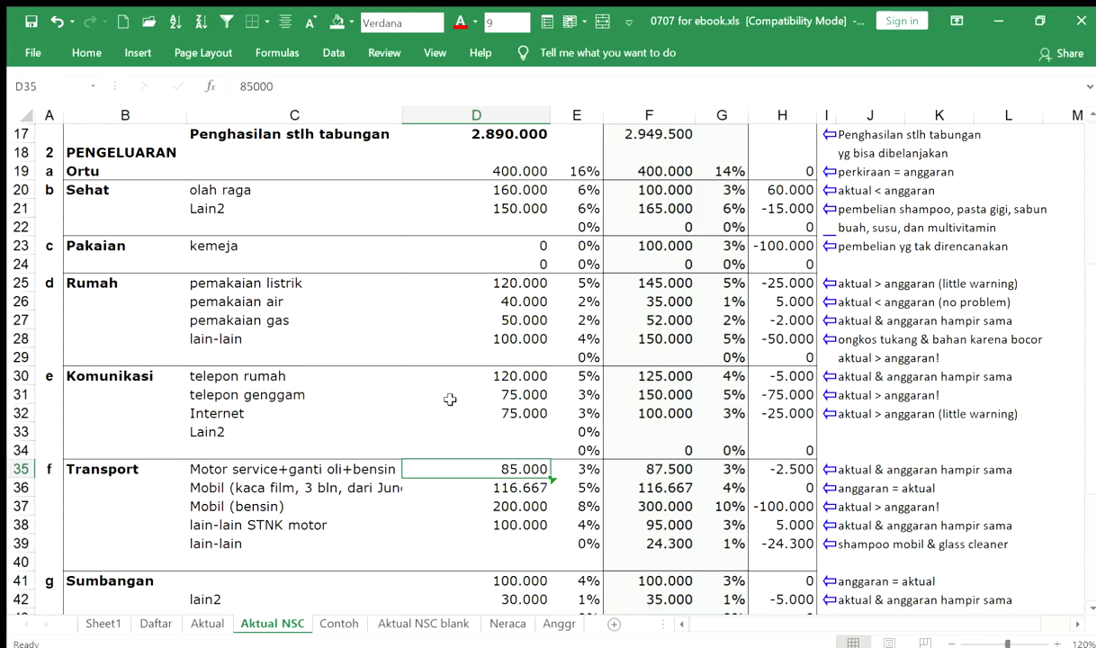
key("Down")
key("Down")
key("Down")
key("Down")
key("Down")
key("Down")
key("Down")
key("Down")
key("Down")
key("Down")
key("Down")
key("Down")
key("Down")
key("Down")
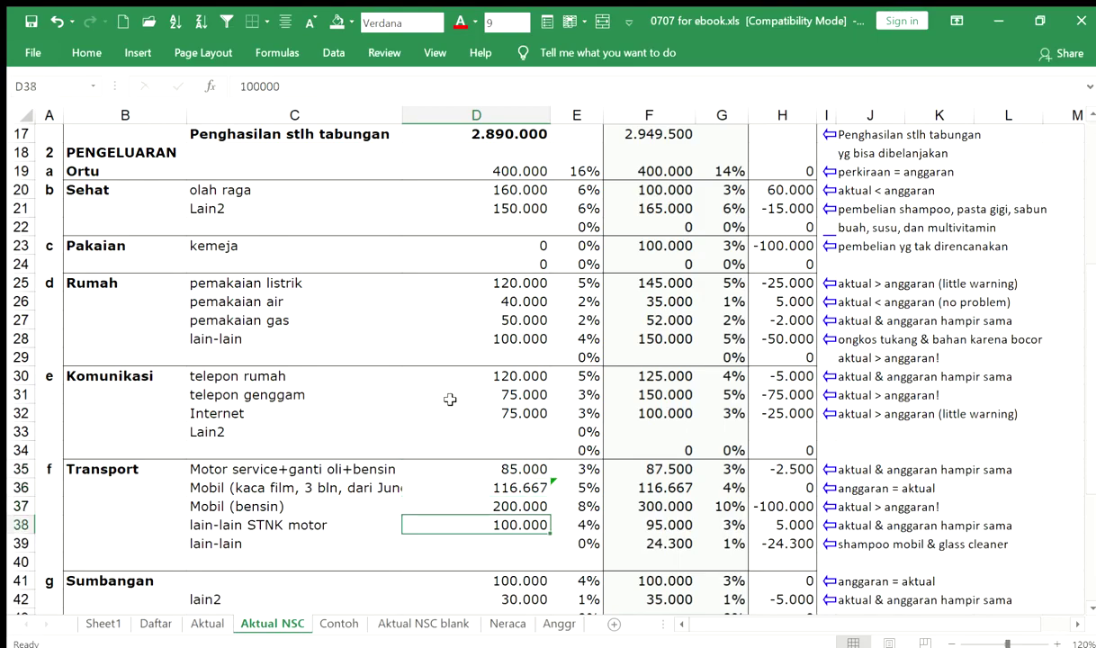
Review the budgeted Sumbangan and Rekreasi & Hobi expenses in D41:D48.
key("Up")
key("Up")
key("Up")
key("Up")
key("Up")
key("Up")
key("Up")
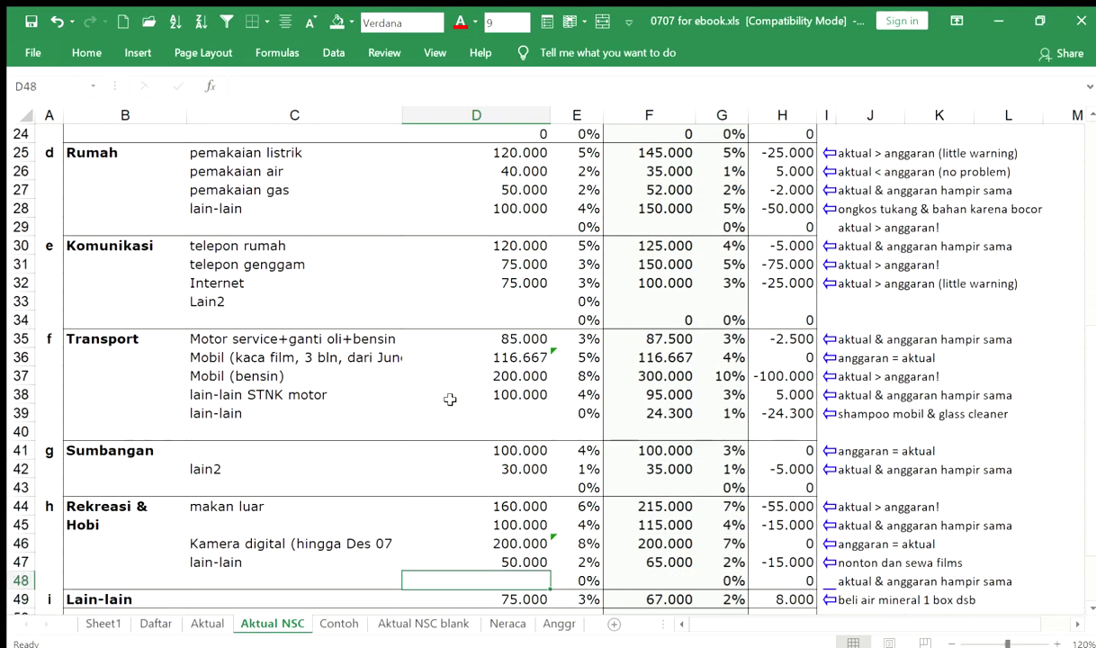
key("Down")
key("Down")
key("Down")
key("Down")
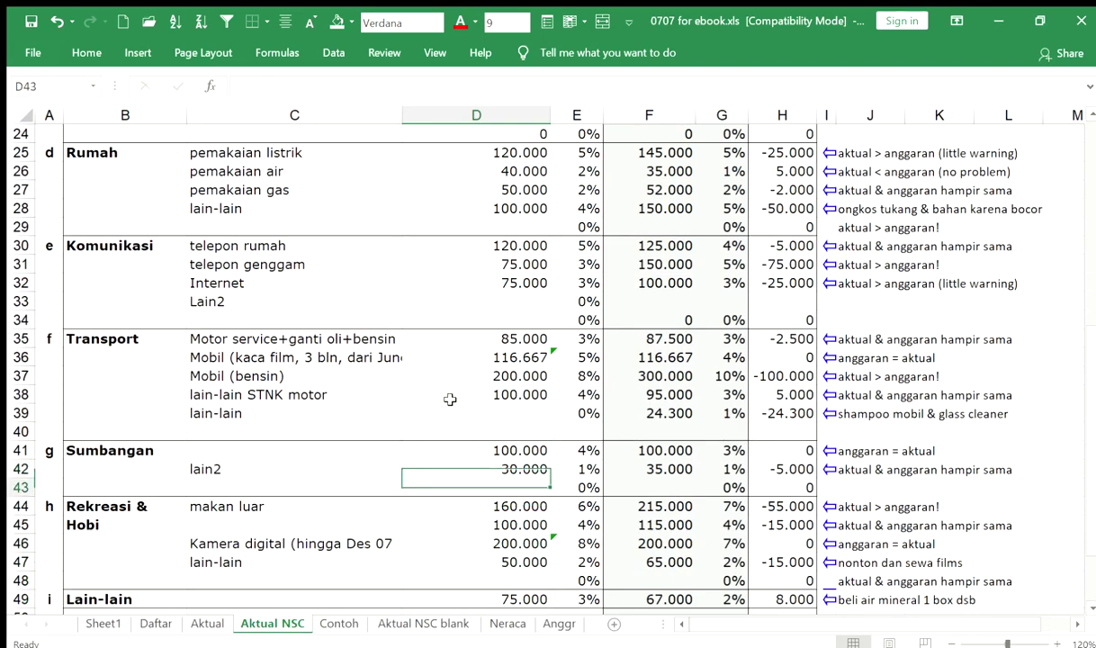
key("Down")
key("Down")
key("Down")
key("Down")
key("Down")
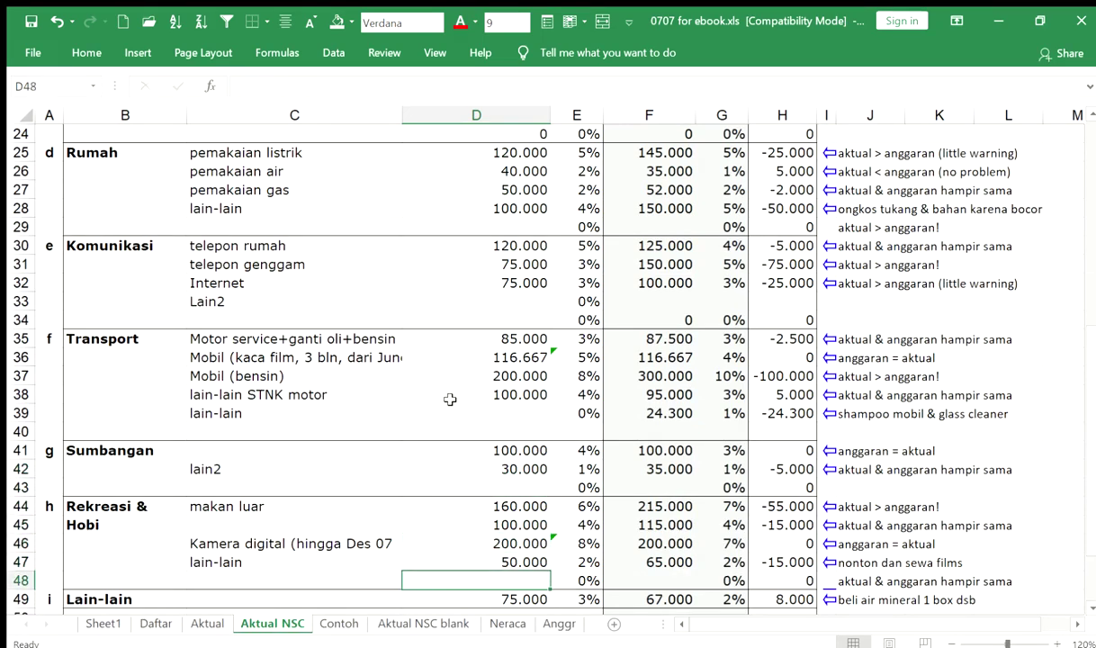
Check the Lain-lain budget in D49 and the Total kas keluar formula in D51.
key("Down")
key("Down")
key("Down")
key("Down")
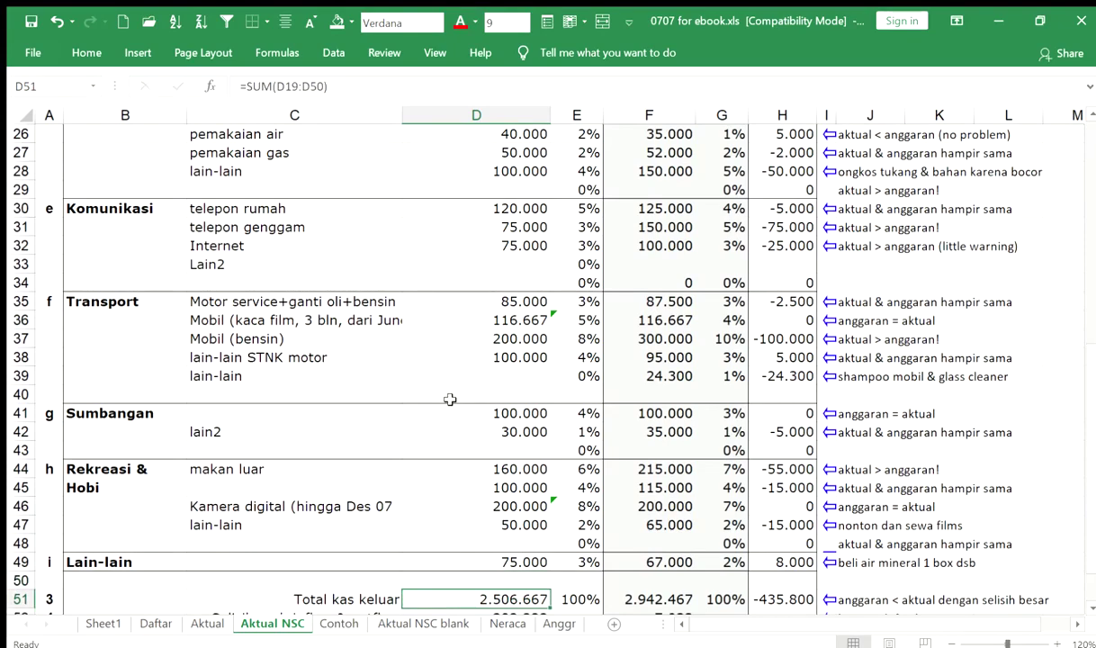
key("Up")
key("Up")
key("Up")
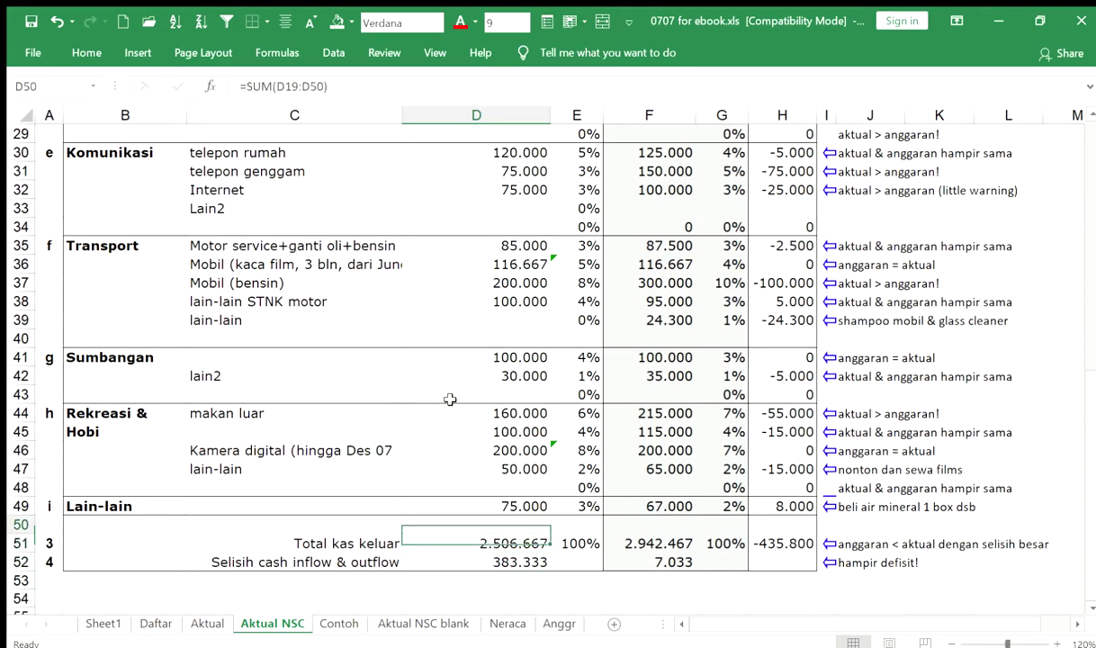
Check the formula for Selisih cash inflow & outflow in the budget column, cell D52.
key("Up")
key("Up")
key("Down")
key("Down")
key("Down")
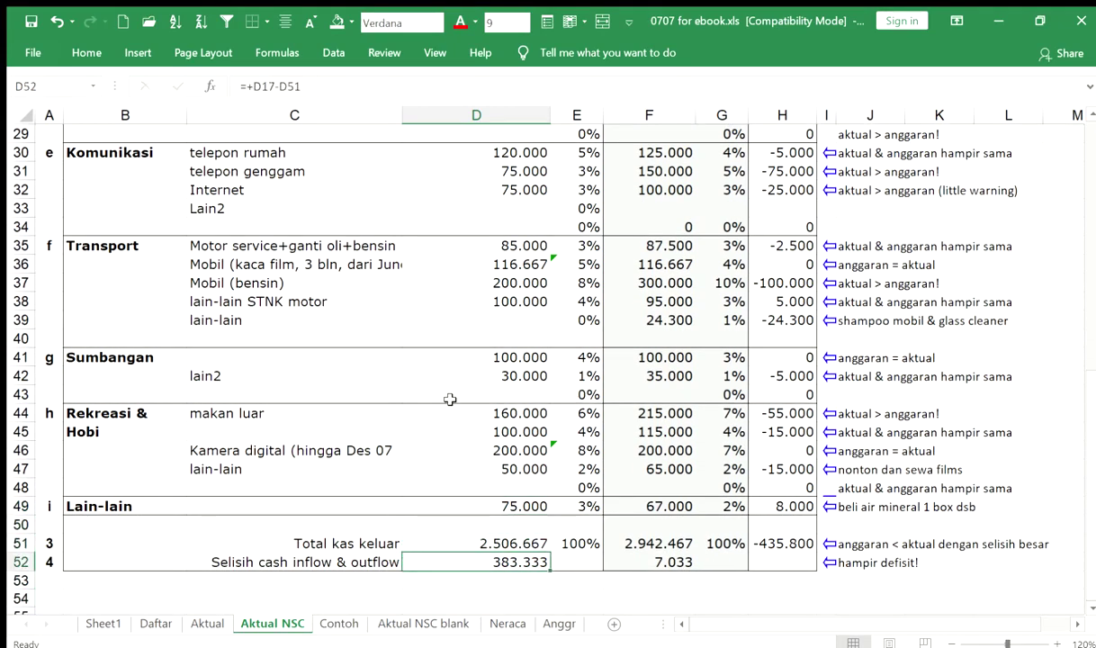
Bold the Total kas keluar and Selisih cash inflow & outflow rows in C51:H52 and widen column H slightly.
key("Up")
key("Left")
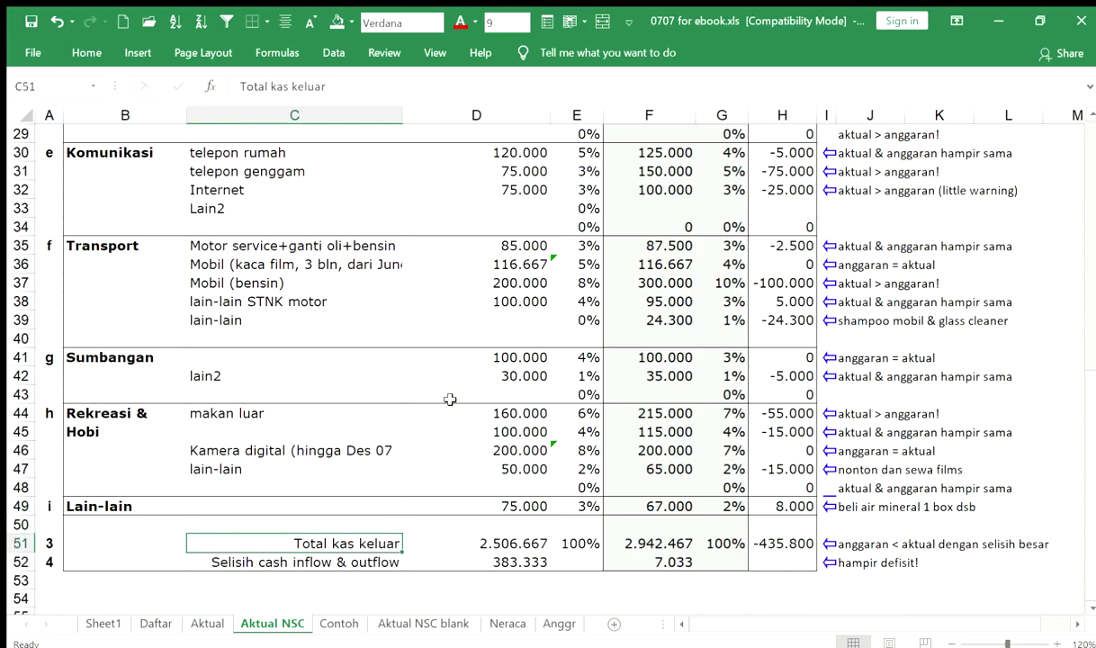
key("shift+Right")
key("shift+Down")
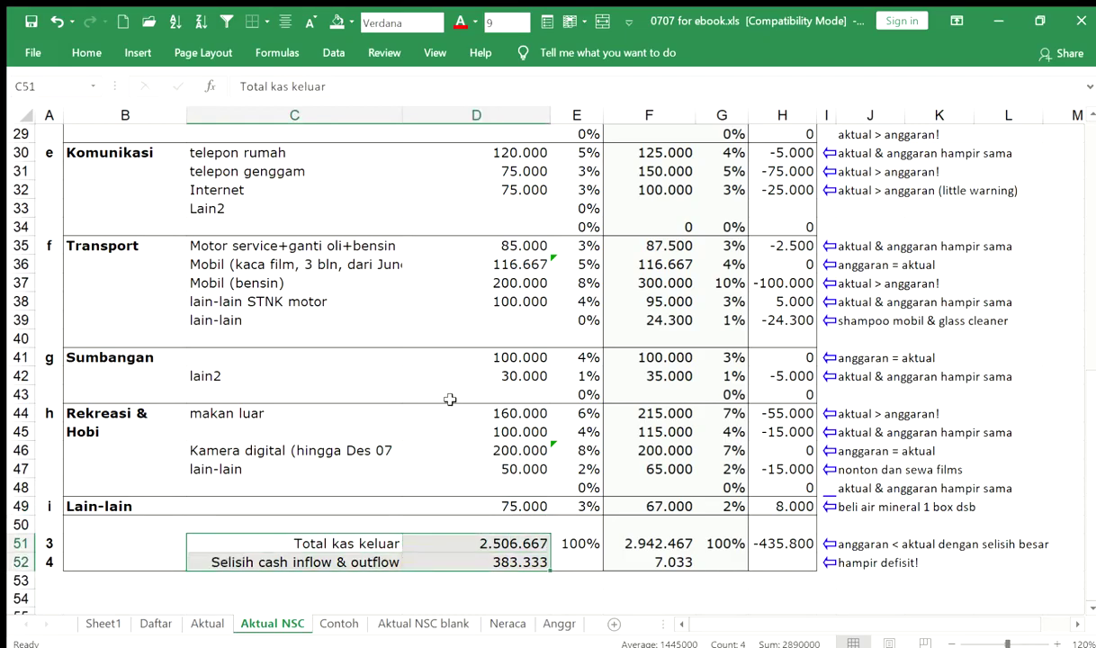
key("shift+Right")
key("shift+Right")
key("shift+Right")
key("shift+Right")
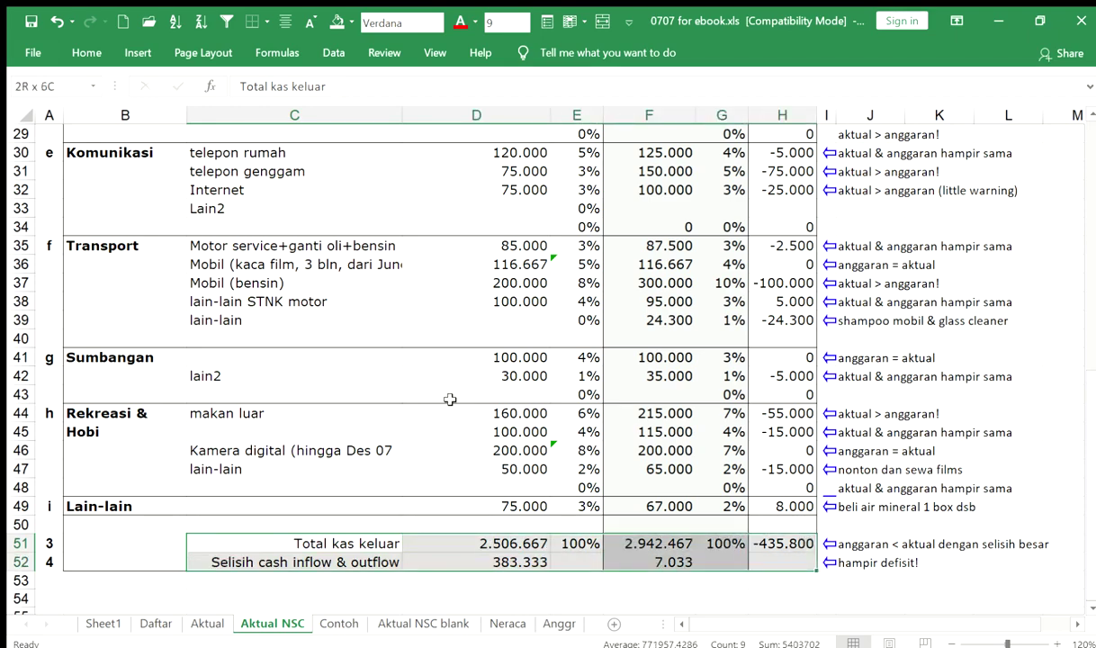
key("ctrl+b")
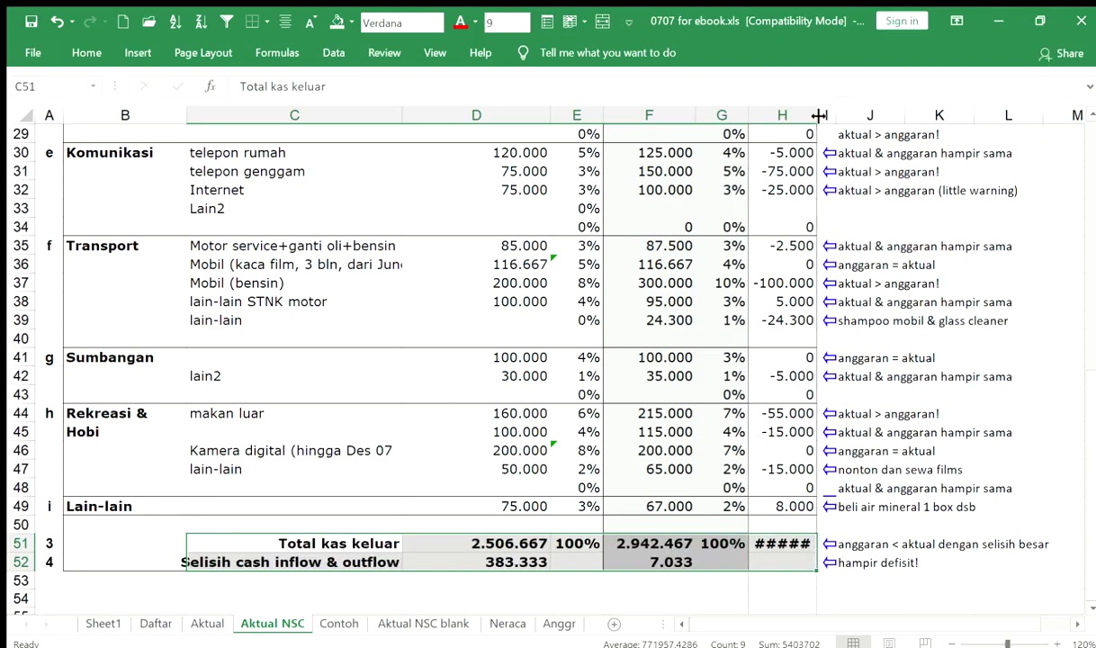
left_click_drag(821, 114, 828, 113)
left_click(731, 280)
Inspect which cells the budget percentage formula for sumber 1 in E5 refers to, leaving the formula as is.
scroll(731, 280, "up", 10)
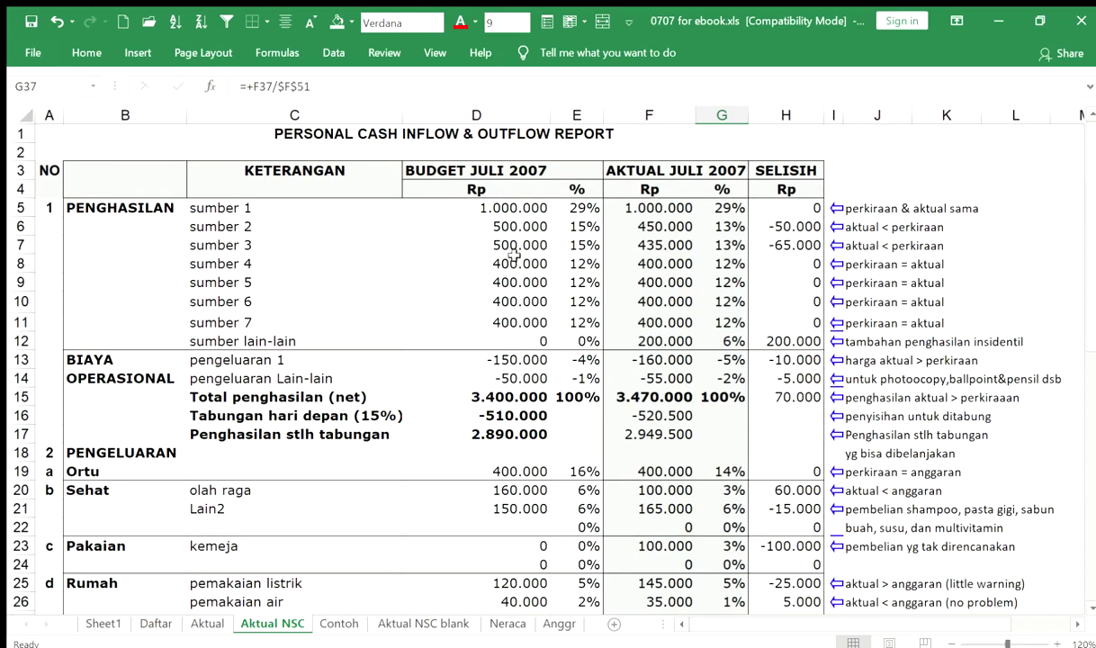
left_click(493, 206)
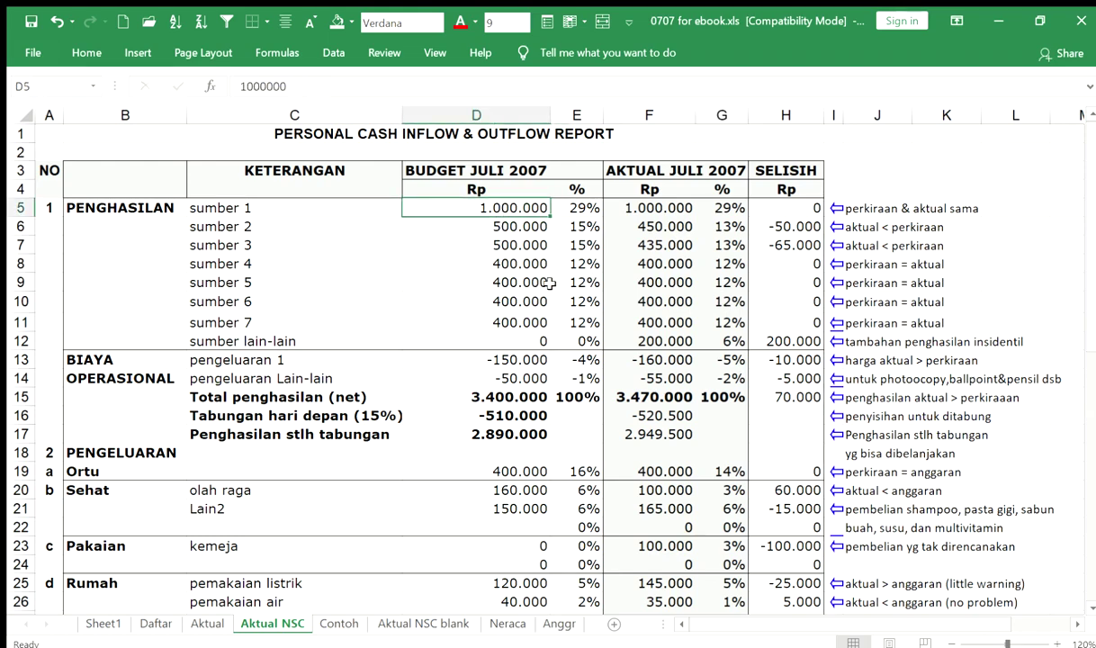
key("Right")
key("F2")
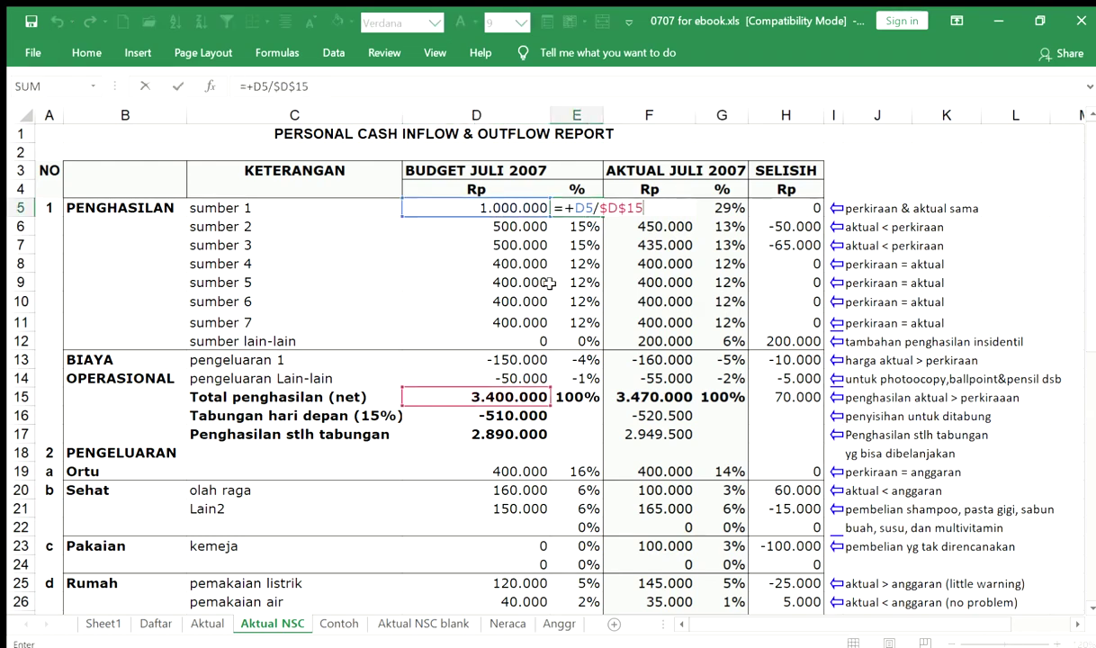
key("Escape")
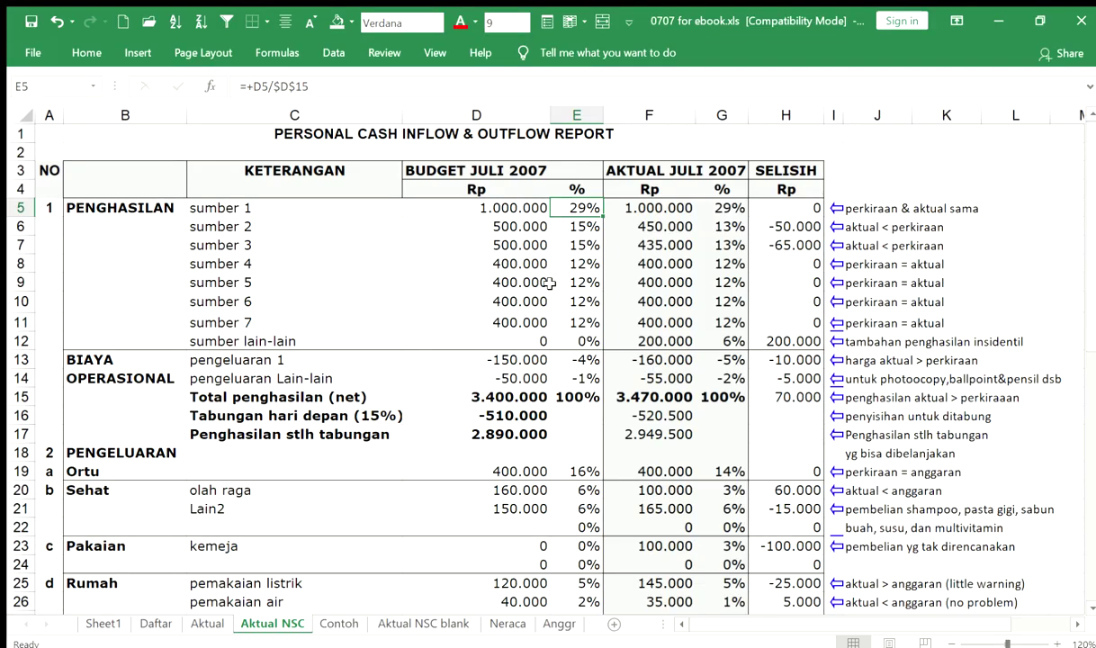
Review the budget percentage formulas for the income sources in E5:E12.
key("Down")
key("Down")
key("Down")
key("Down")
key("Down")
key("Down")
key("Down")
key("Down")
key("Up")
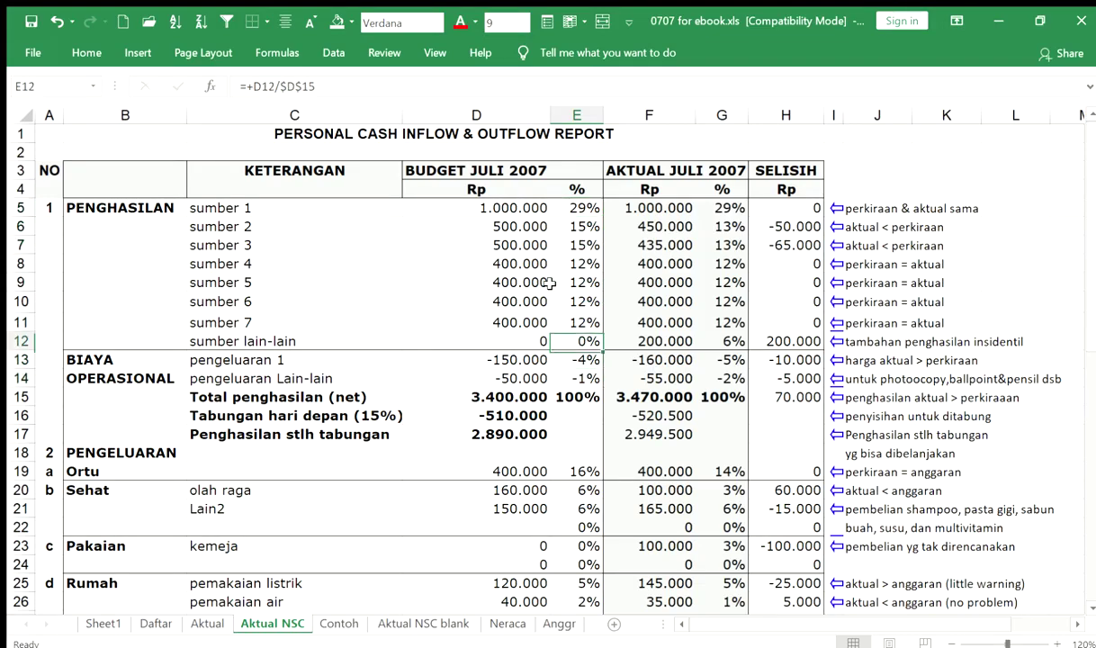
key("Up")
key("Up")
key("Up")
key("Up")
key("Up")
key("Up")
key("Up")
key("Down")
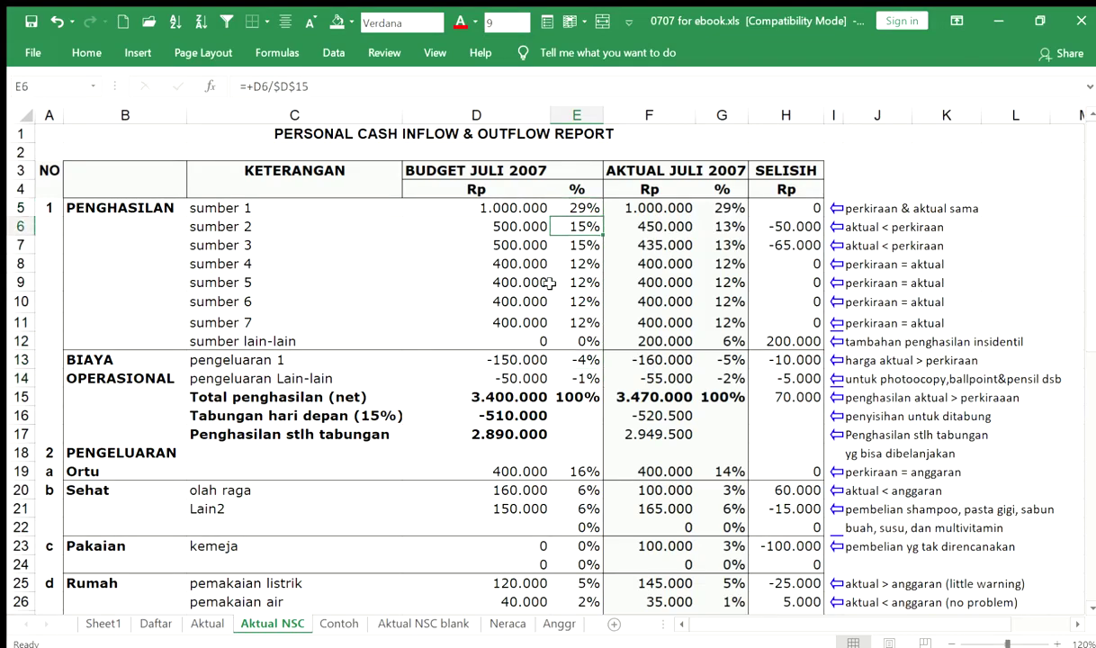
Check the budget percentages from sumber 3 down to pengeluaran 1 in E7:E13.
key("Down")
key("Down")
key("Down")
key("Down")
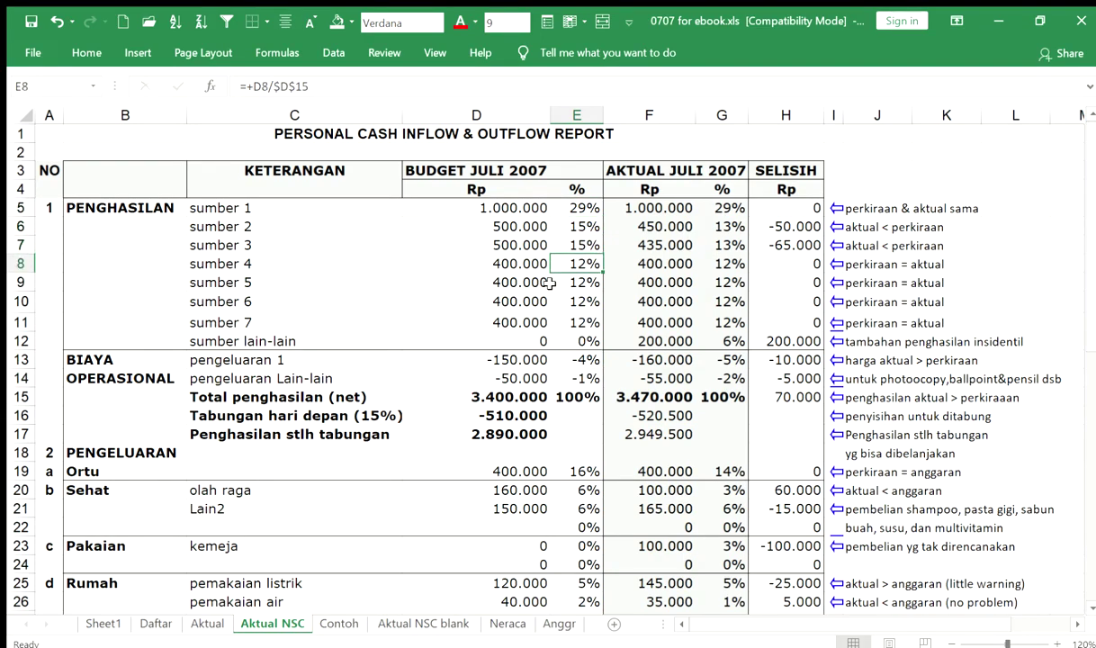
key("Down")
key("Down")
key("Down")
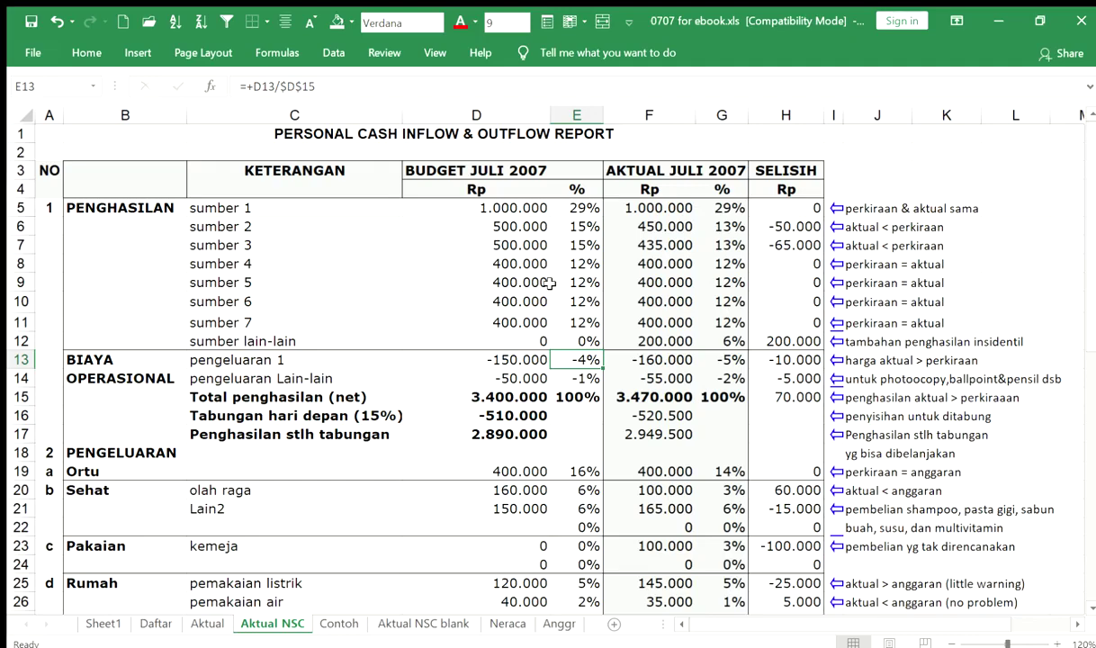
Check the budgeted Total penghasilan, Tabungan hari depan and Penghasilan stlh tabungan in D15:D17.
key("Down")
key("Down")
key("Left")
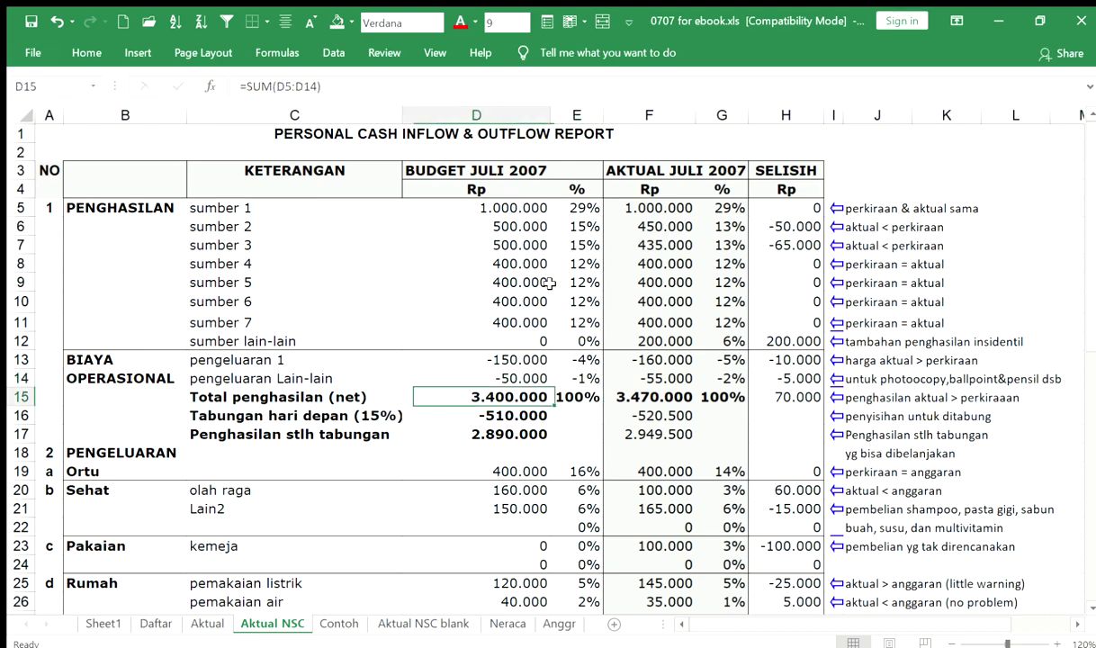
key("Down")
key("Down")
key("Right")
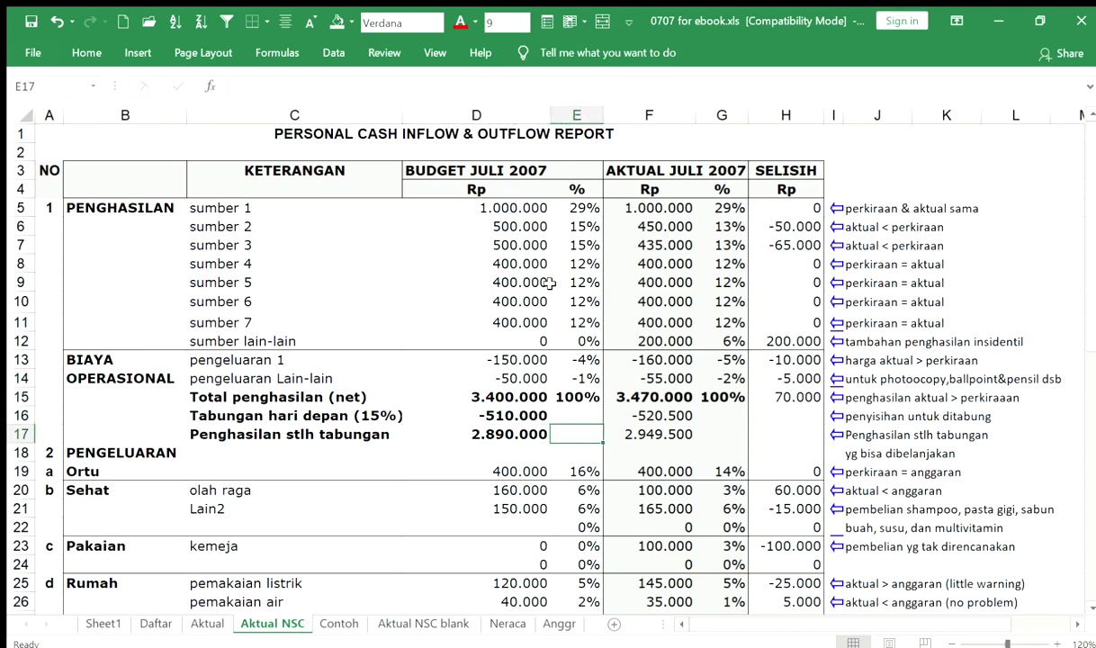
key("Left")
Go to the AKTUAL JULI 2007 amounts and view the actual income of sumber 1 in F5.
key("Right")
key("Right")
key("Right")
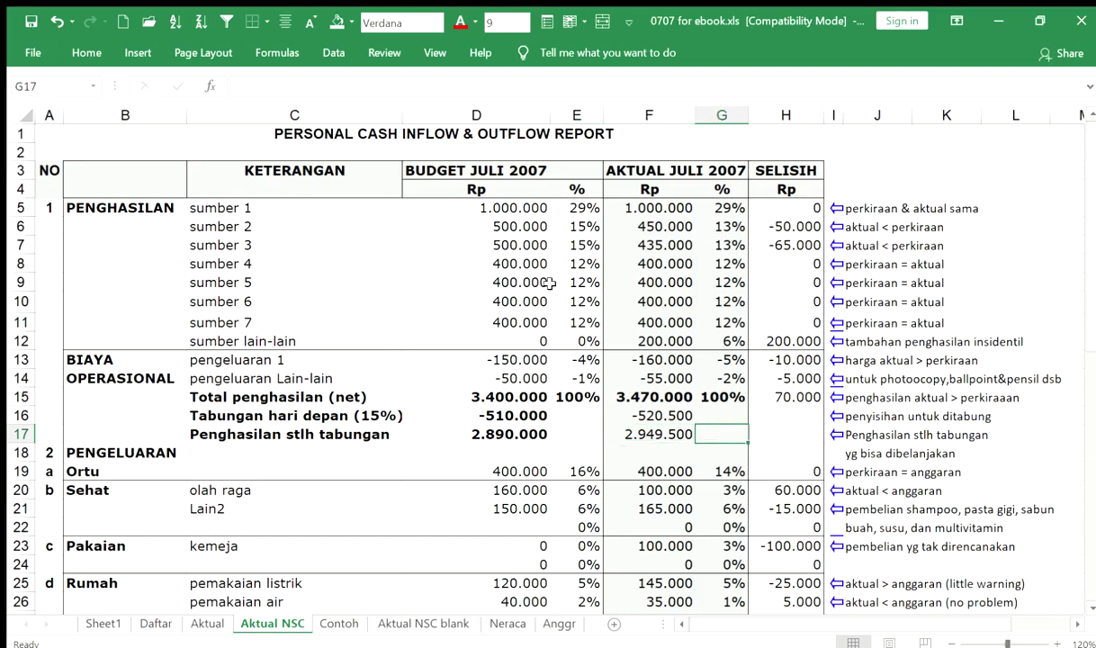
key("Left")
key("Up")
key("Up")
key("Up")
key("Up")
key("Up")
key("Up")
key("Up")
key("Up")
key("Up")
key("Up")
key("Up")
key("Up")
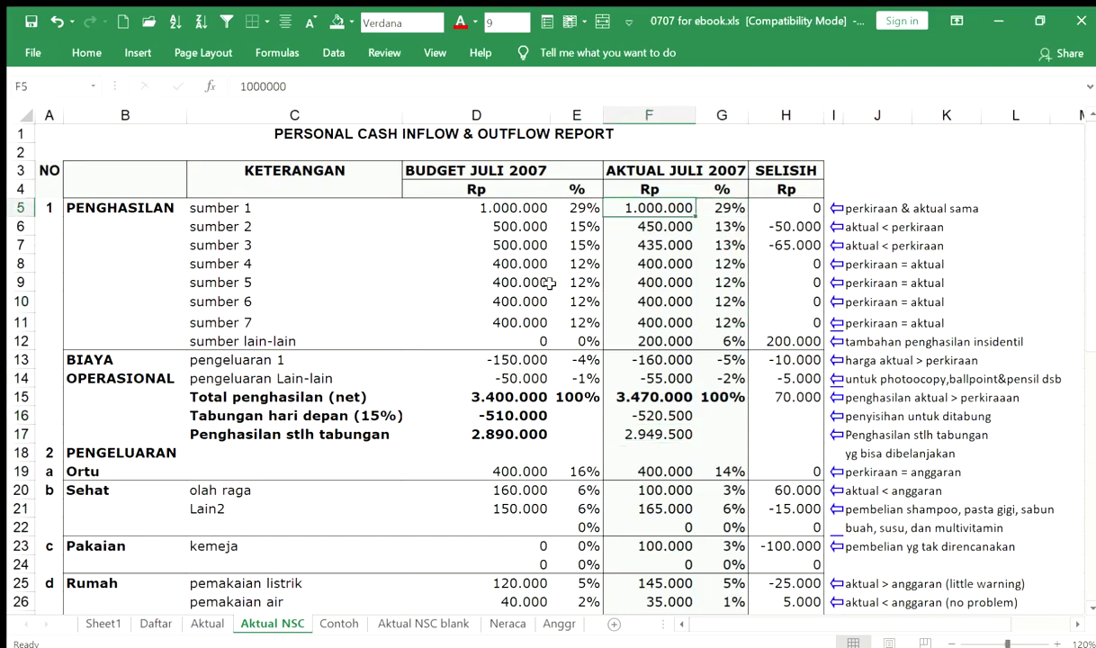
Review the actual amounts from sumber 2 to pengeluaran 1 in F6:F13.
key("Down")
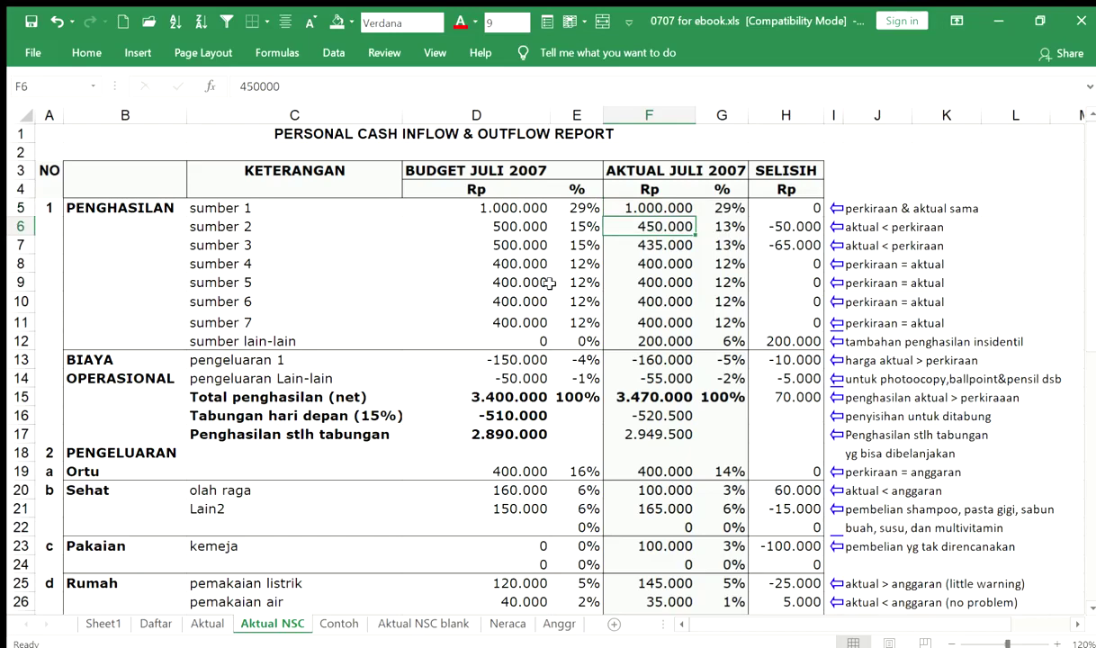
key("Down")
key("Down")
key("Down")
key("Down")
key("Down")
key("Down")
key("Down")
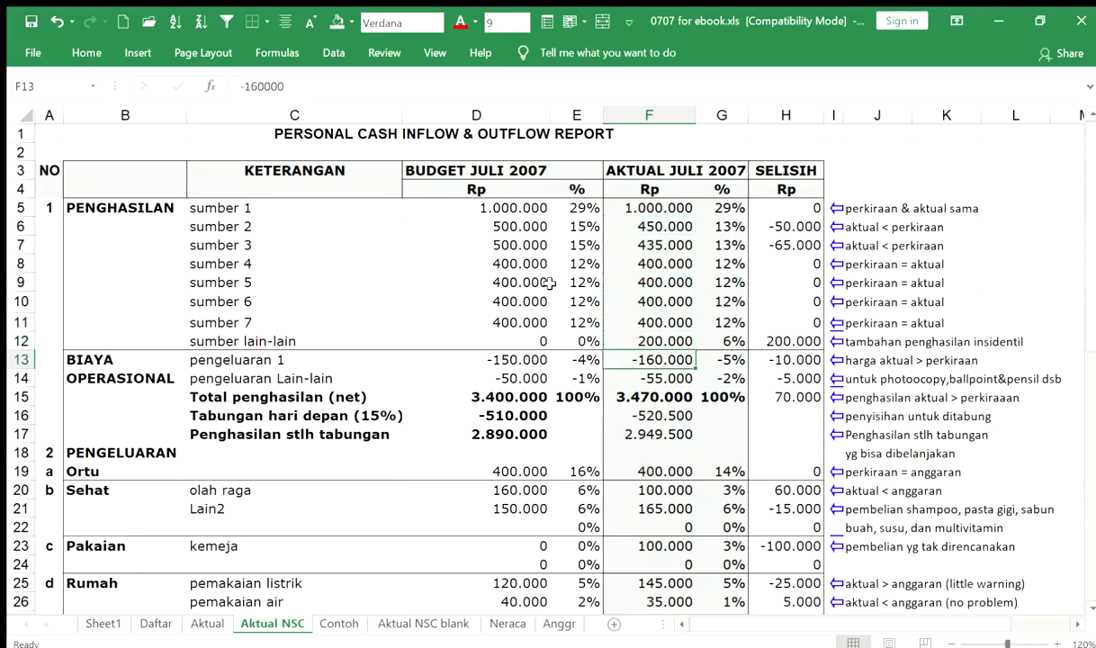
key("Up")
key("Up")
key("Up")
key("Up")
key("Up")
key("Up")
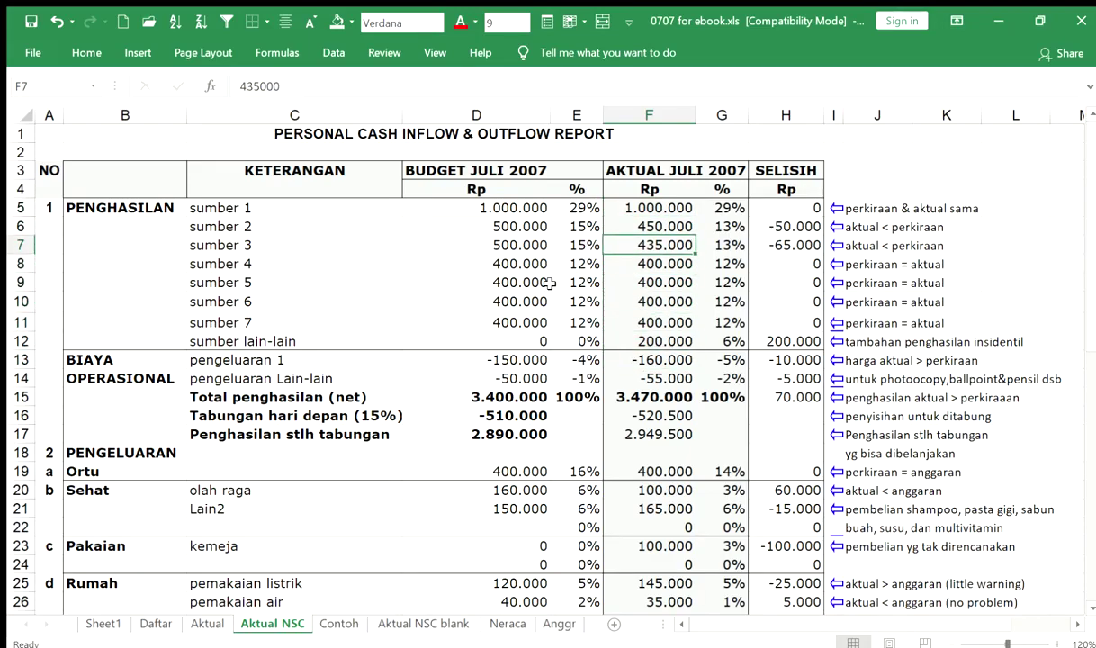
key("Up")
key("Up")
key("Down")
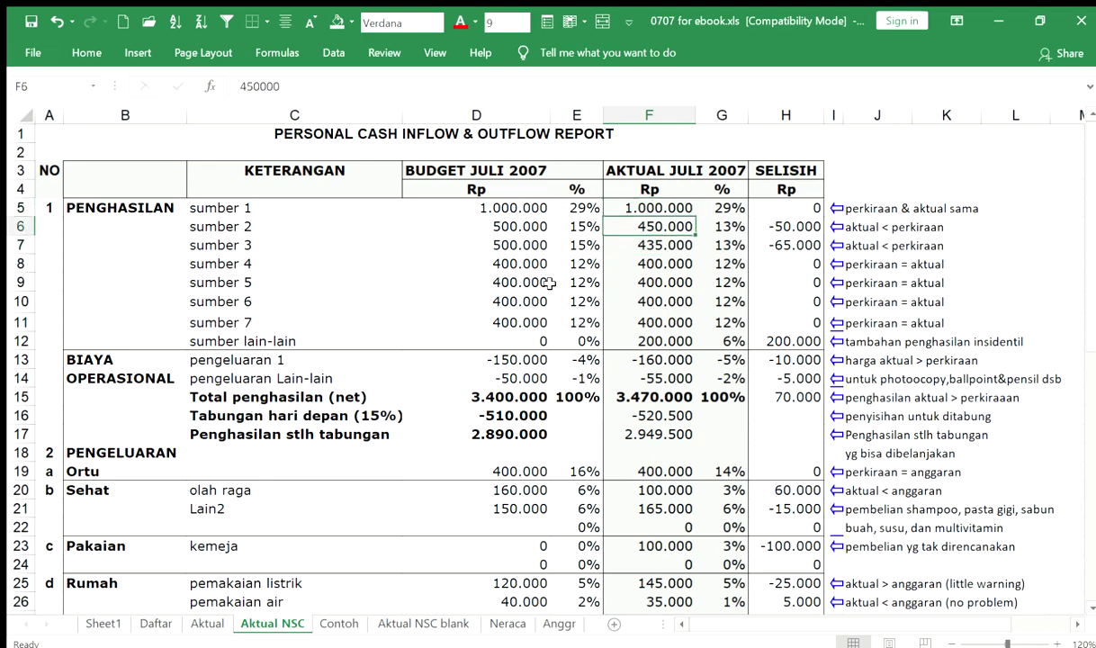
Inspect which cells the Selisih formula for sumber 2 in H6 refers to, leaving the formula as is.
key("Right")
key("Right")
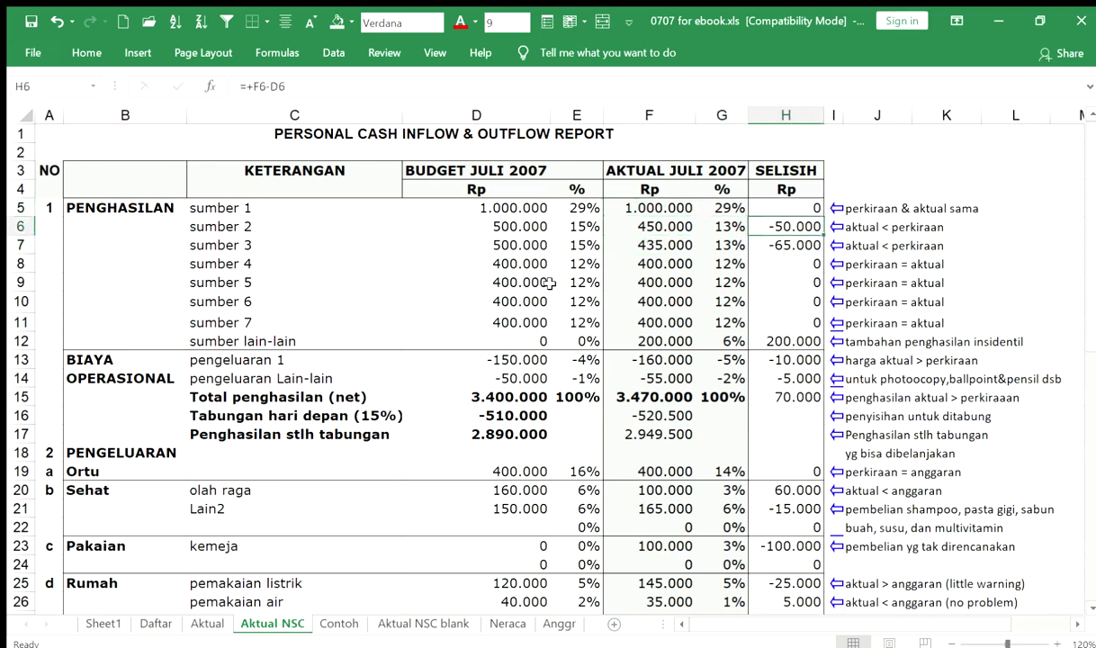
key("F2")
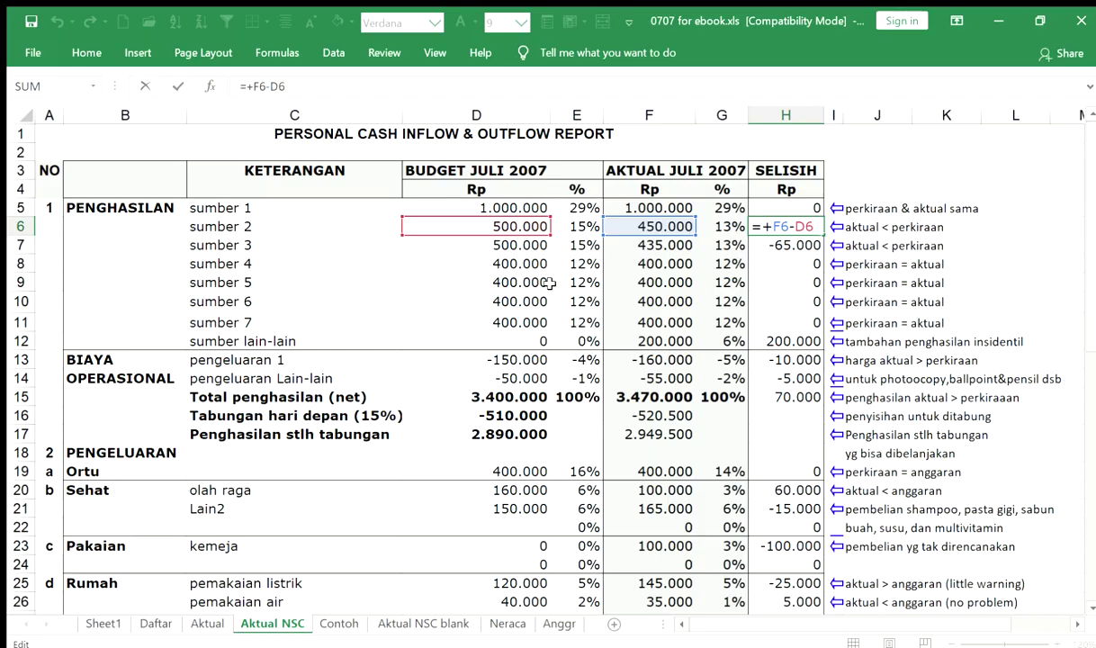
key("Escape")
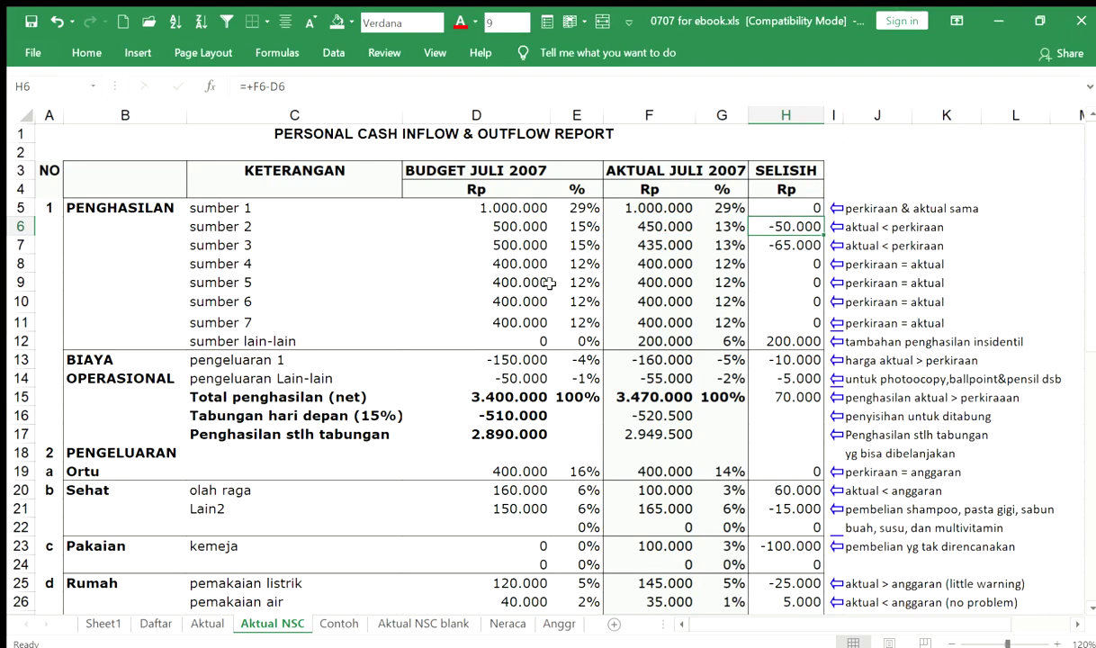
Review the Selisih values from sumber 3 to sumber lain-lain in H7:H12.
key("Down")
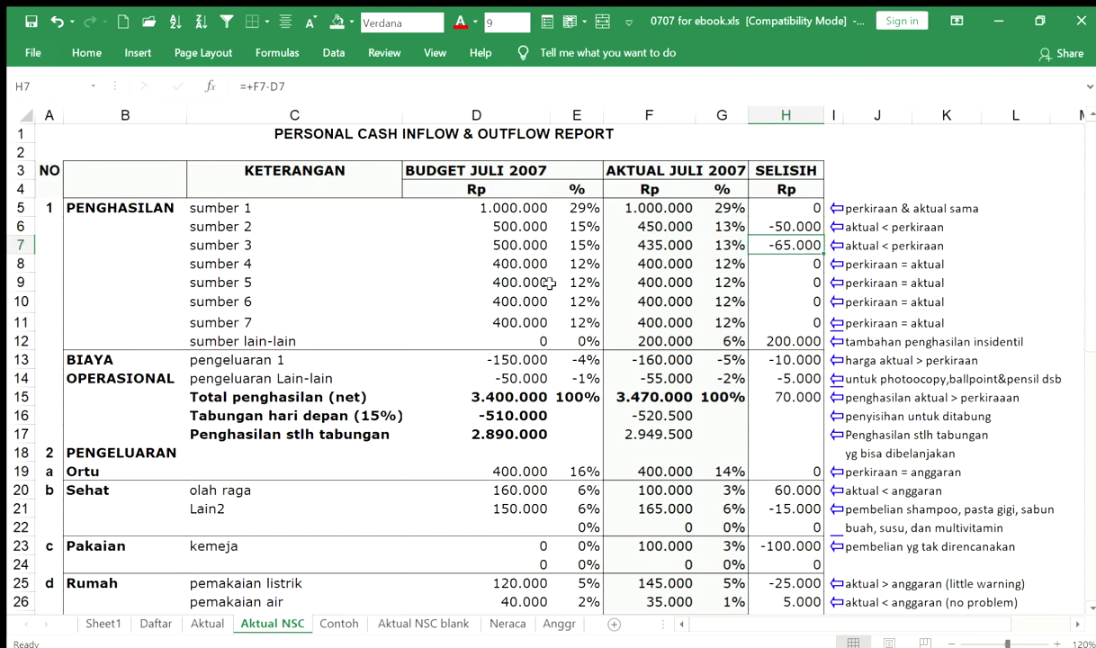
key("Down")
key("Down")
key("Down")
key("Down")
key("Down")
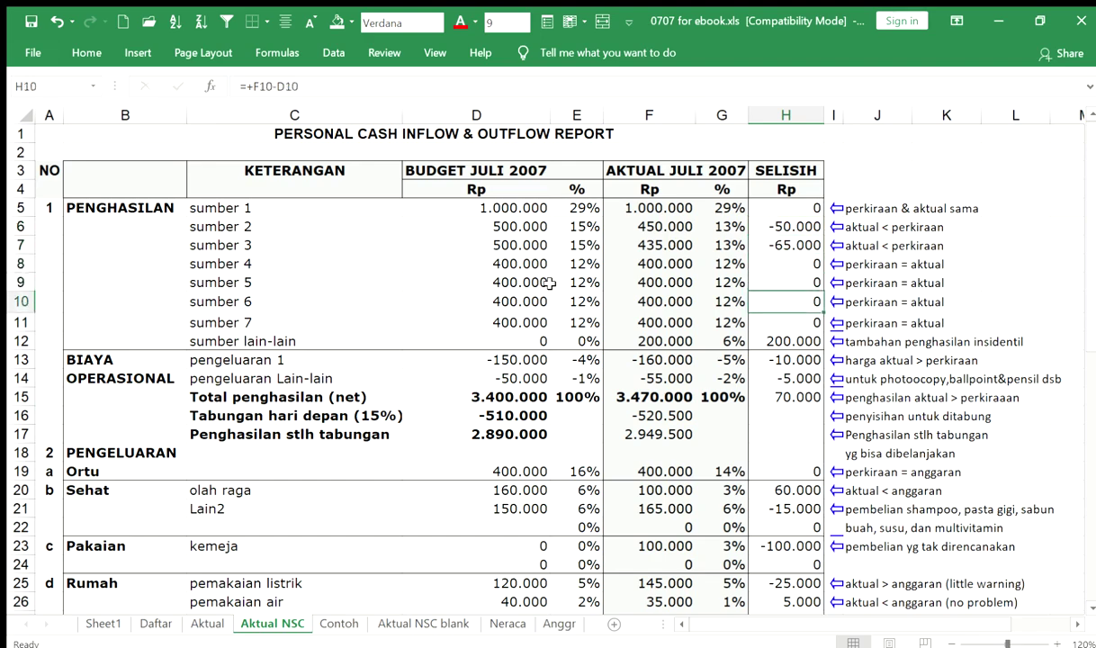
Compare the budget, actual and Selisih of sumber lain-lain across row 12.
key("Left")
key("Left")
key("Left")
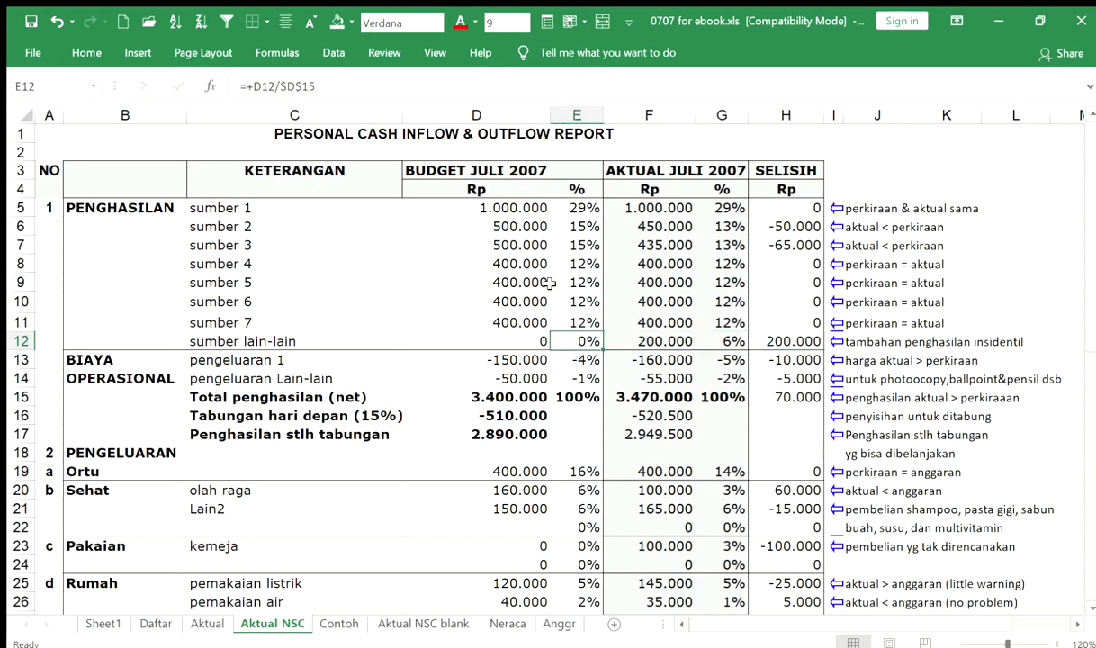
key("Right")
key("Right")
key("Right")
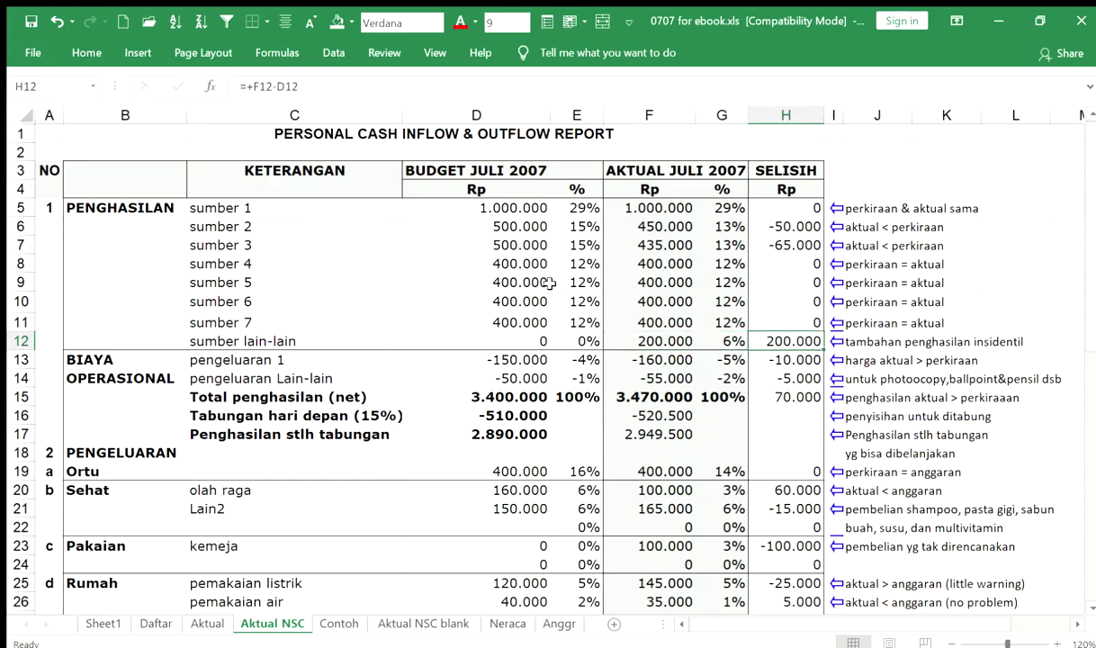
key("Left")
key("Left")
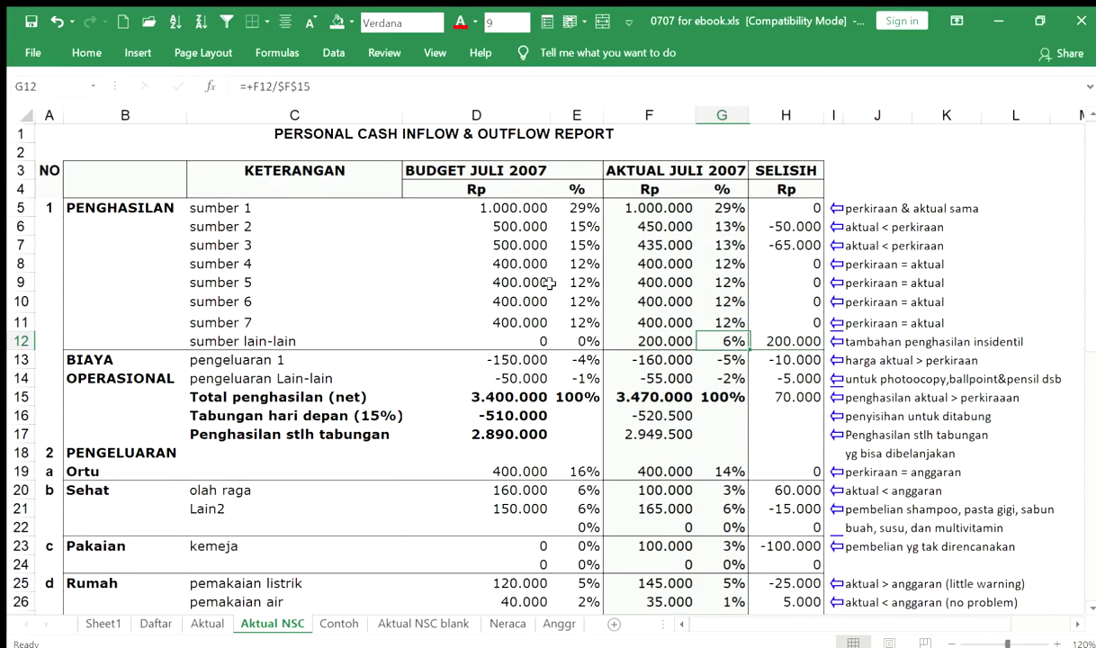
key("Left")
key("Left")
key("Left")
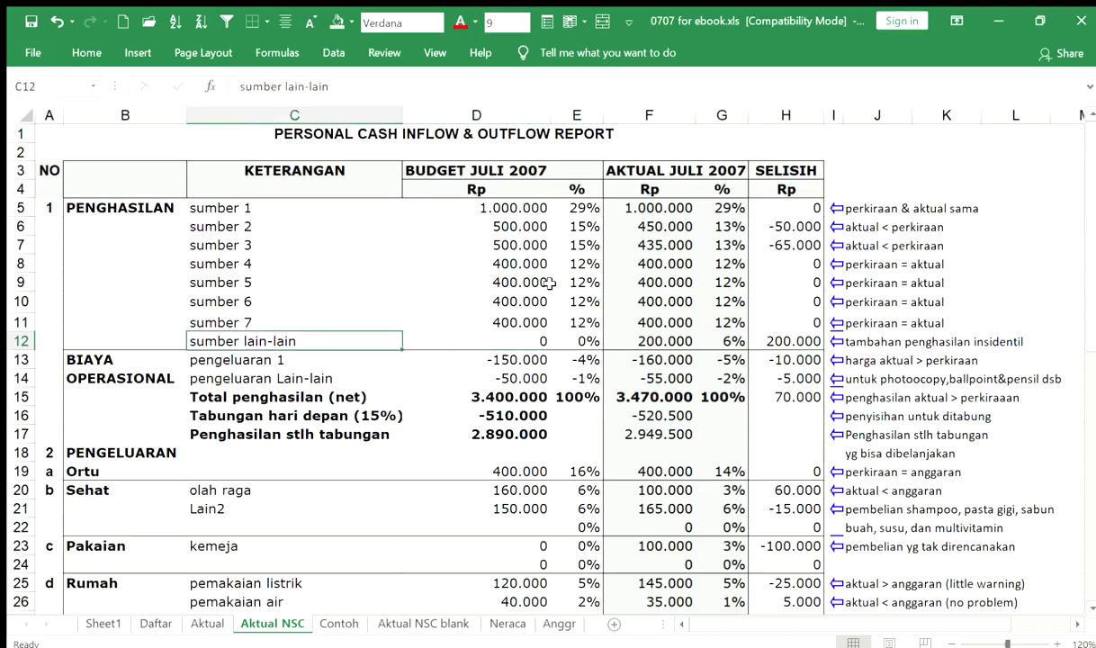
key("Right")
key("Right")
key("Right")
key("Right")
key("Right")
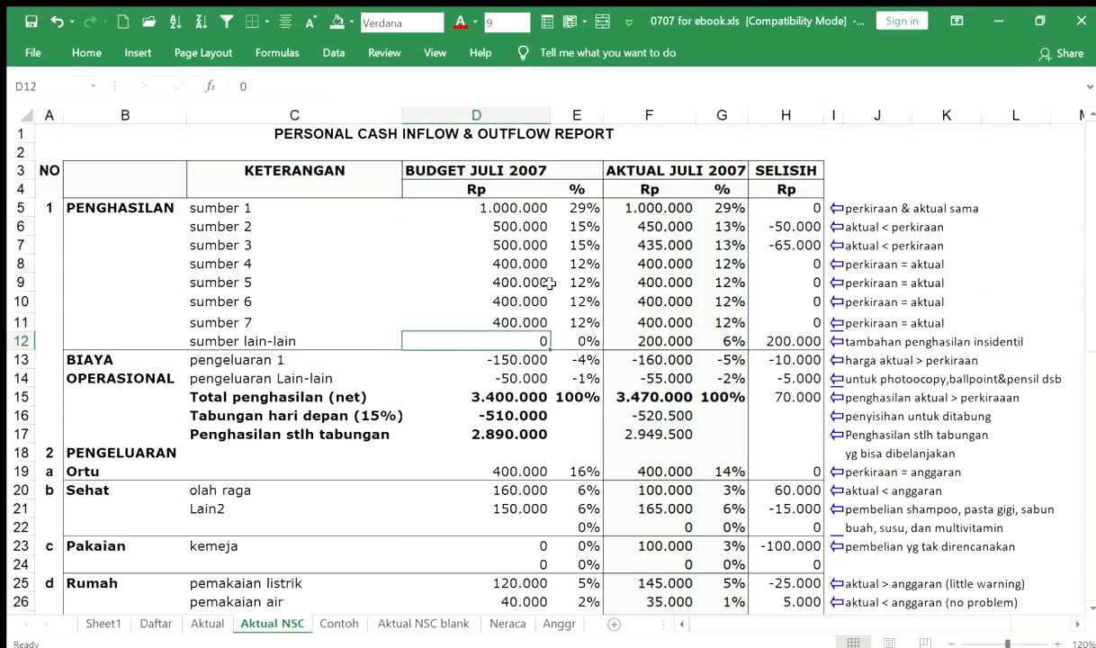
Compare the actual amounts and Selisih of the two Biaya operasional expenses in rows 13 and 14.
key("Down")
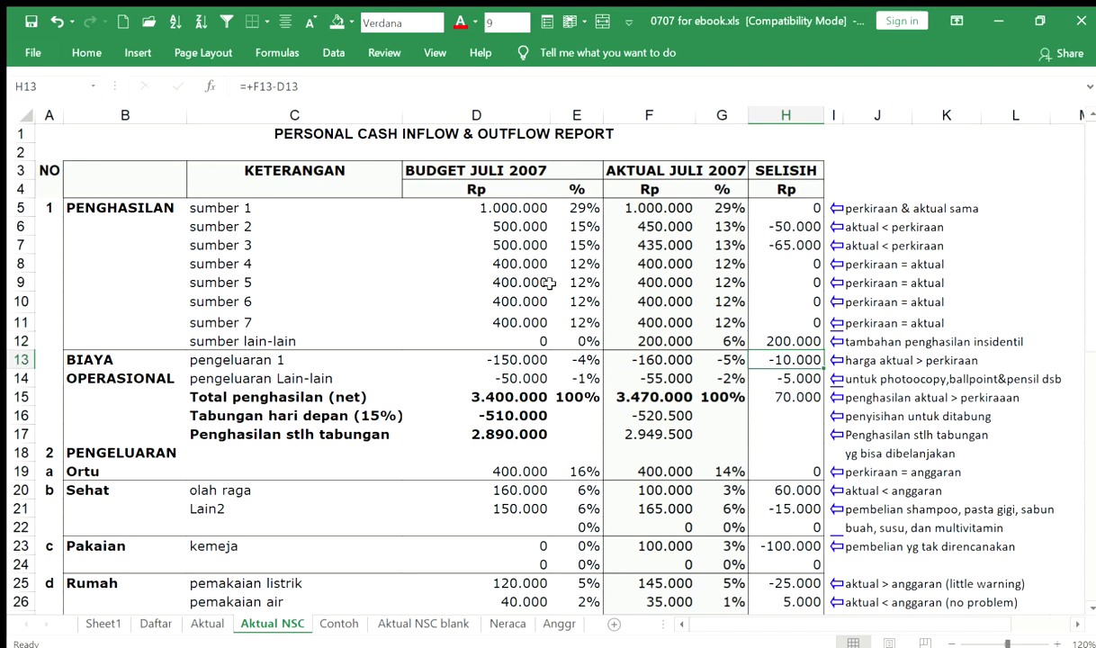
key("Left")
key("Left")
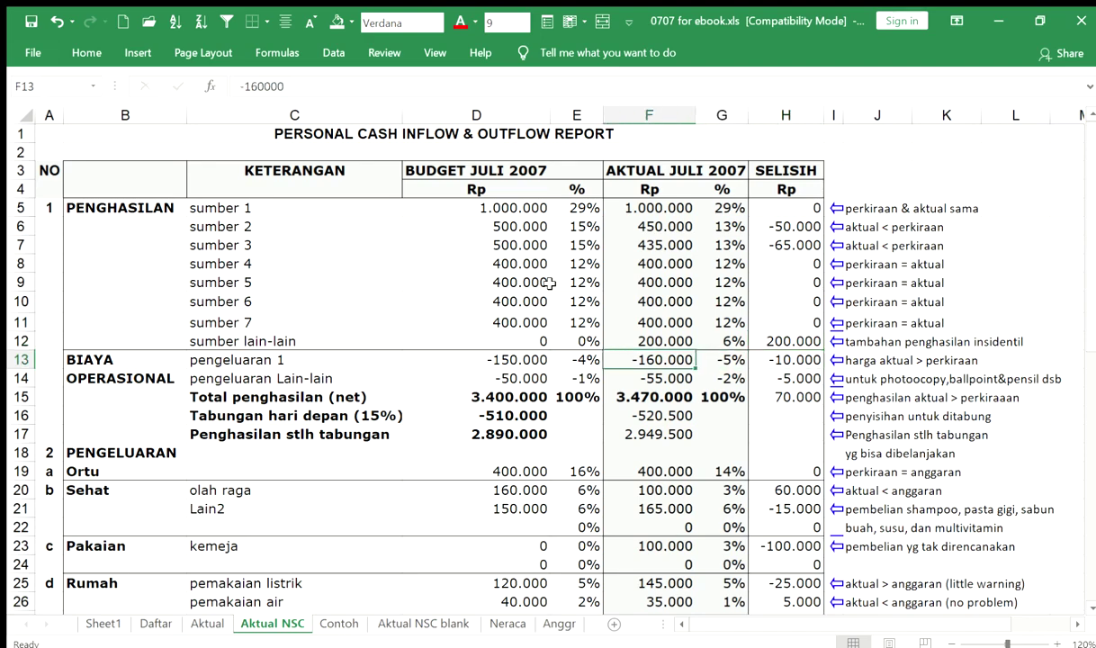
key("Down")
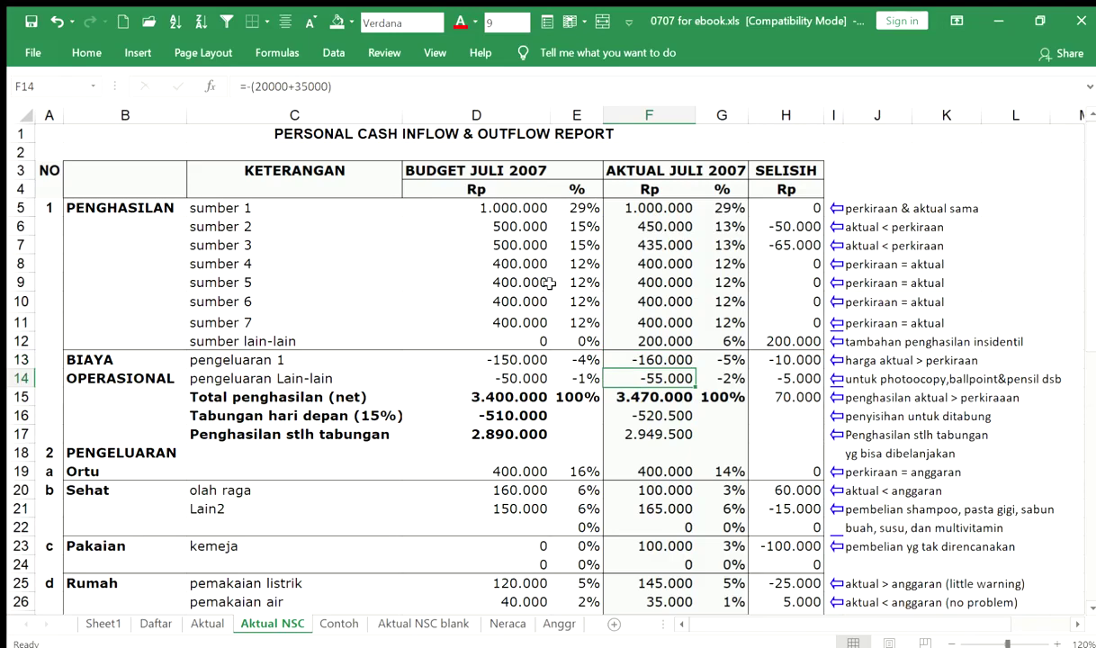
key("Right")
key("Right")
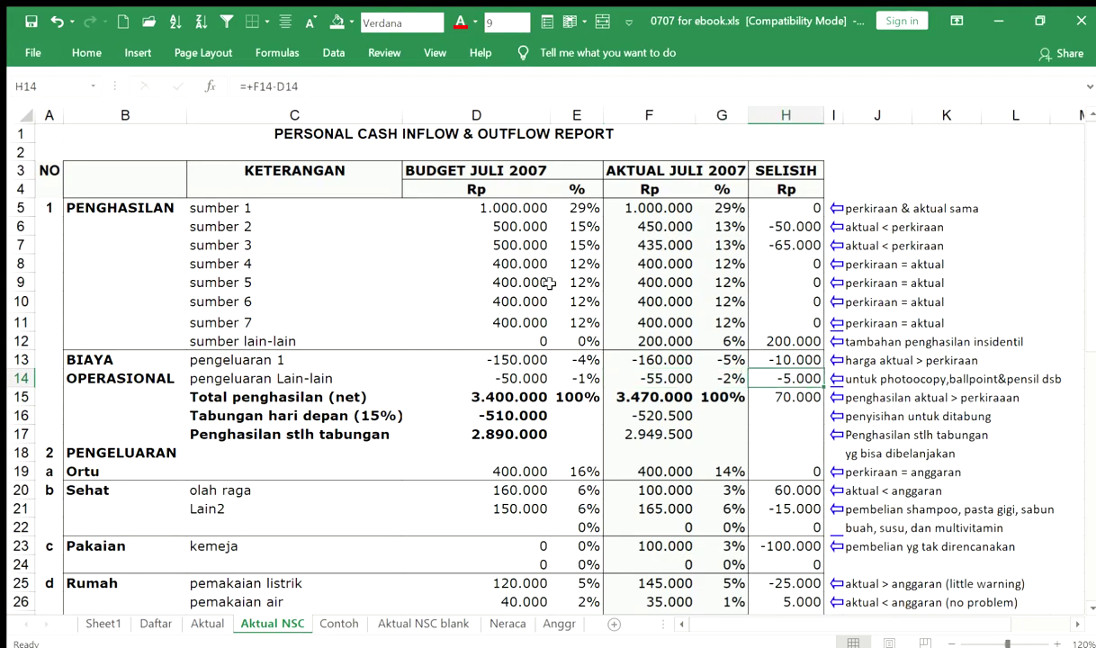
Check the actual amounts of the operating expenses and the actual Total penghasilan (net) in F13:F15.
key("Left")
key("Left")
key("Down")
key("Up")
key("Up")
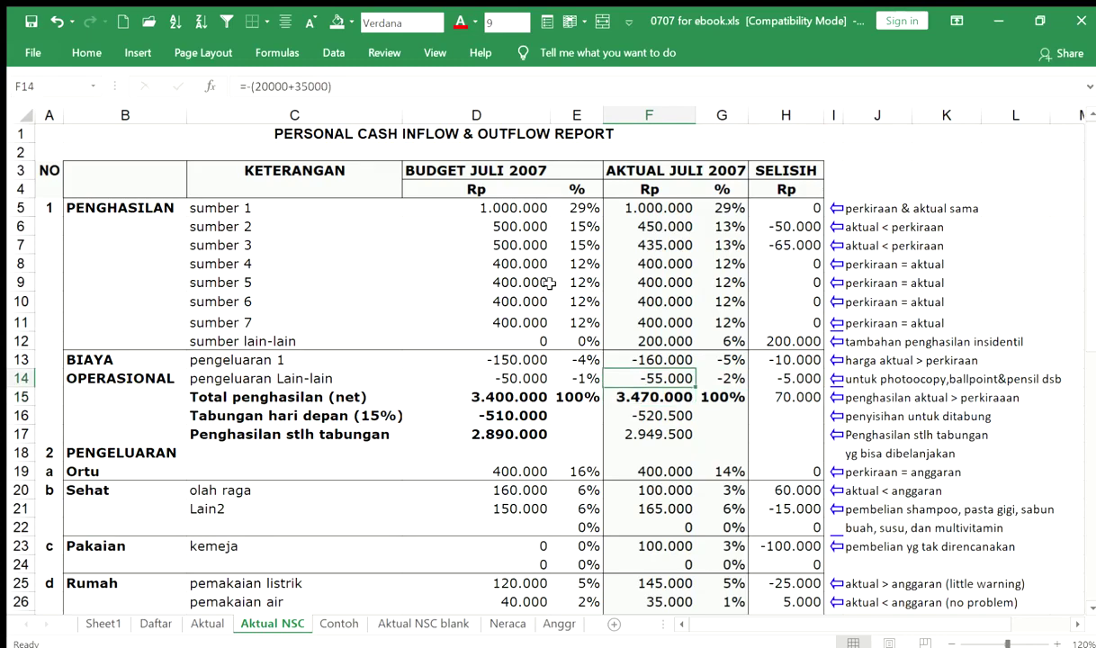
key("Down")
key("Down")
key("Left")
key("Up")
key("Right")
key("Down")
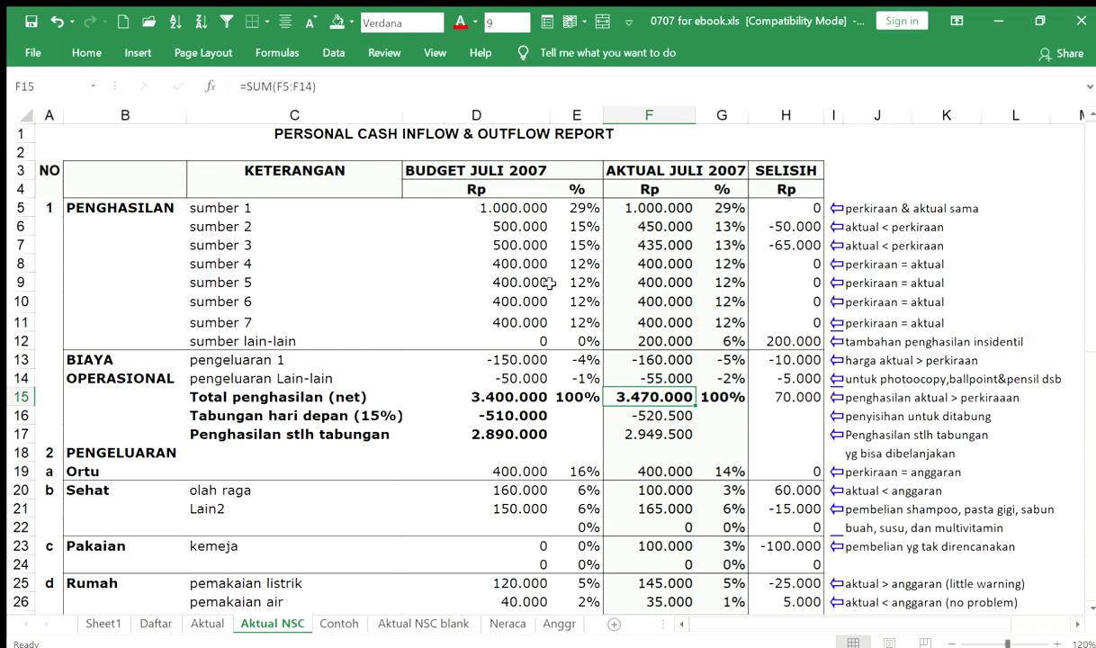
Inspect the actual Tabungan hari depan and Penghasilan stlh tabungan formulas in F16:F17.
key("Down")
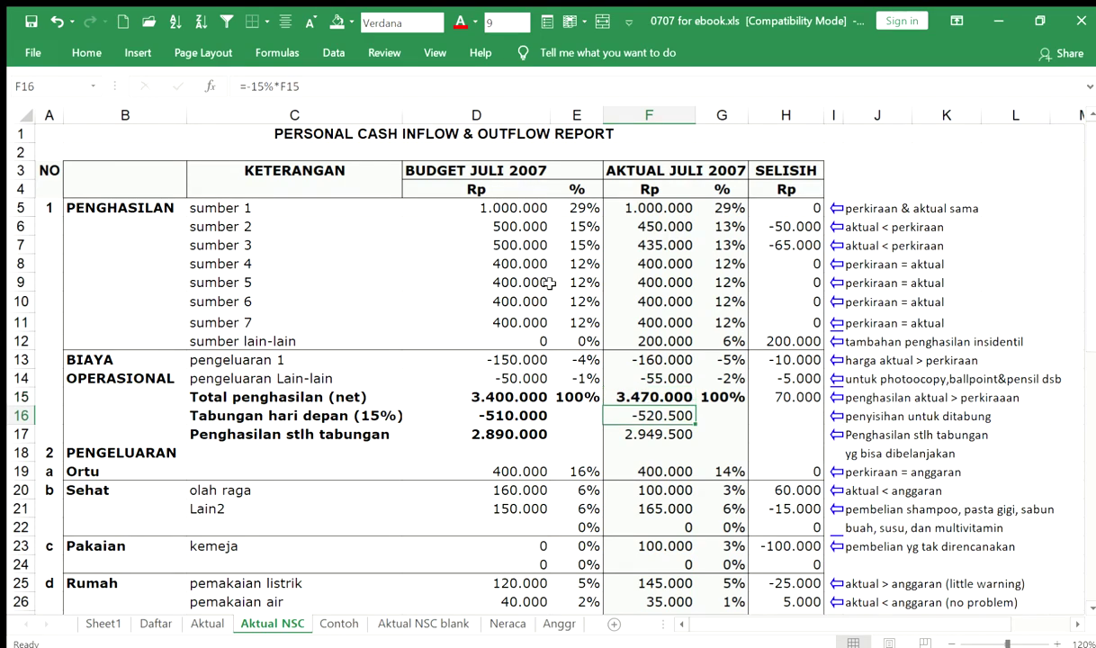
key("Down")
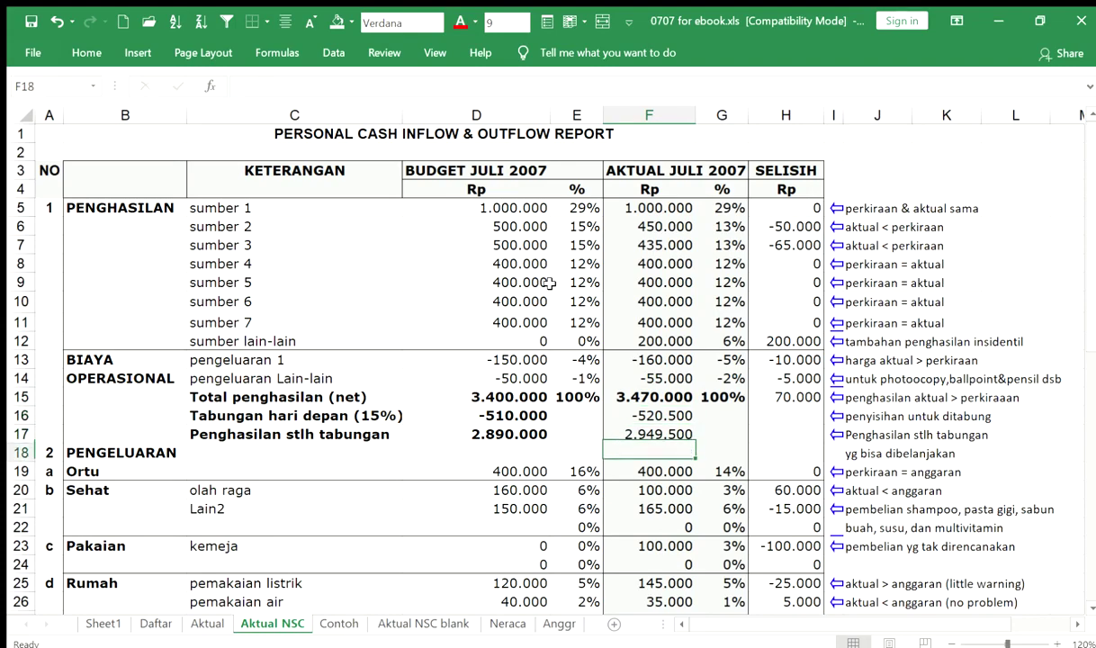
key("Up")
key("Down")
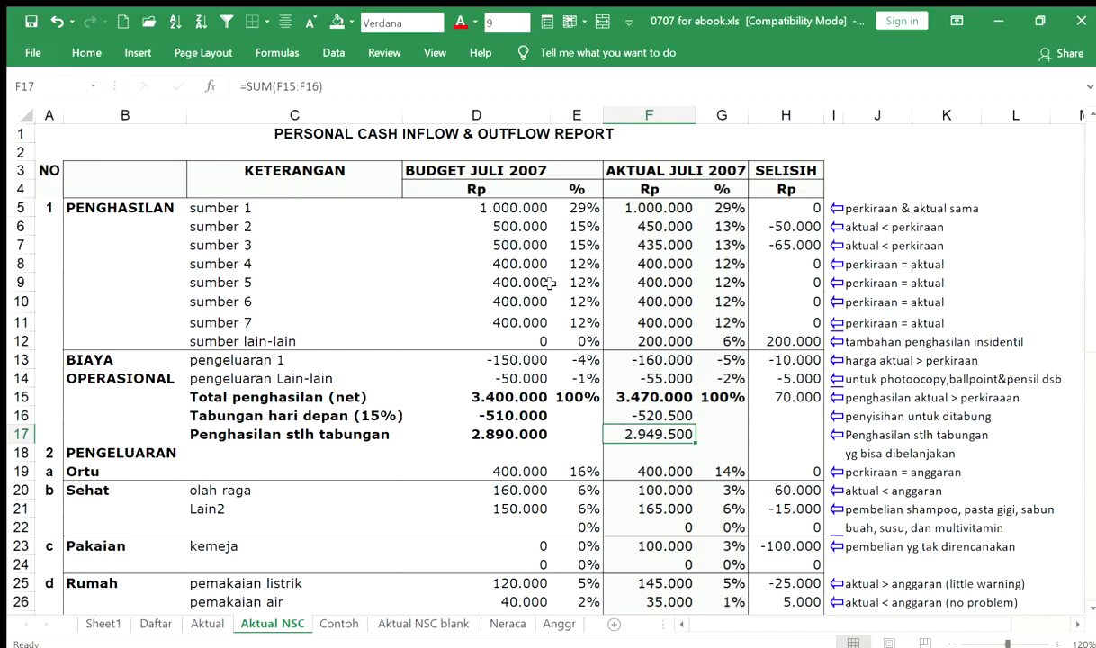
Highlight the label Tabungan hari depan (15%) in C16 with a yellow fill.
key("Left")
key("Left")
key("Left")
key("Up")
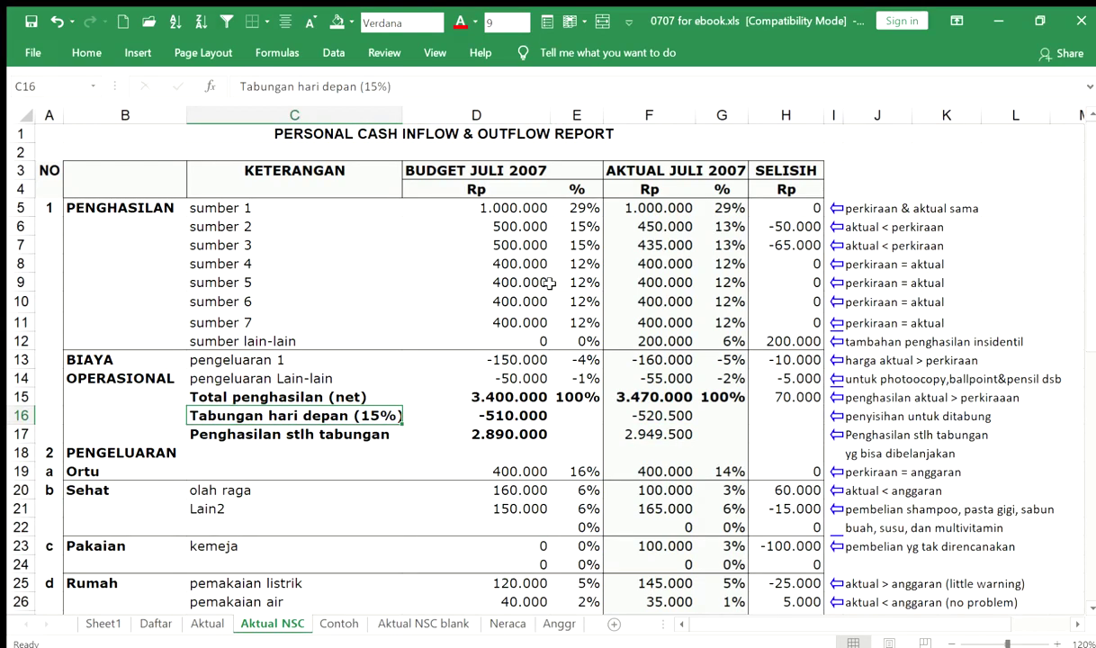
left_click(341, 20)
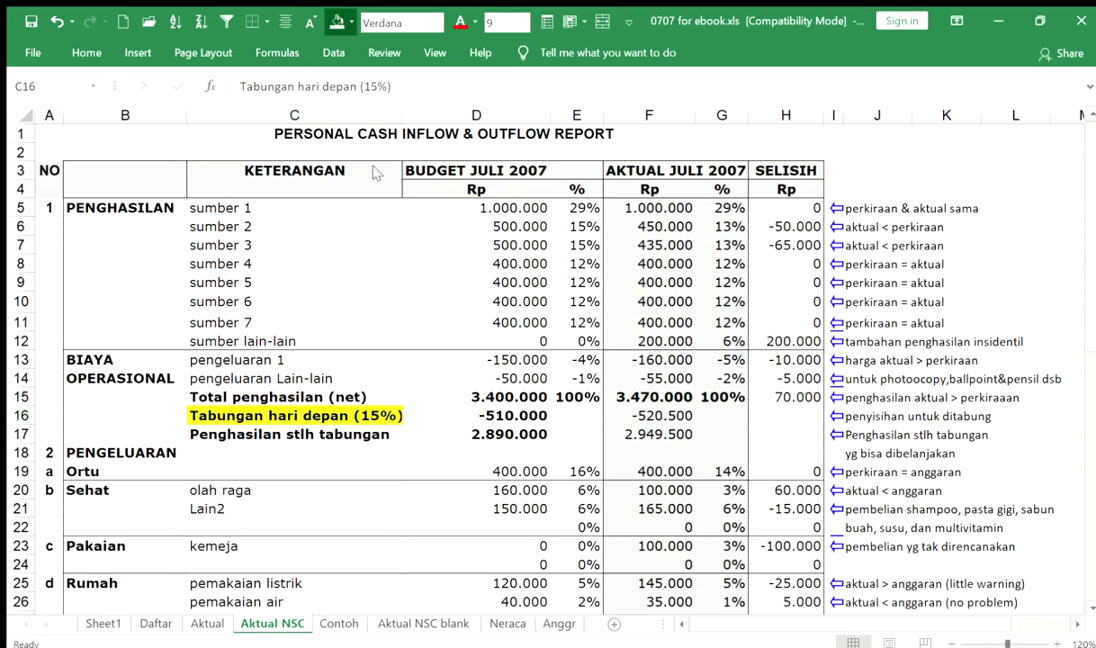
left_click(434, 454)
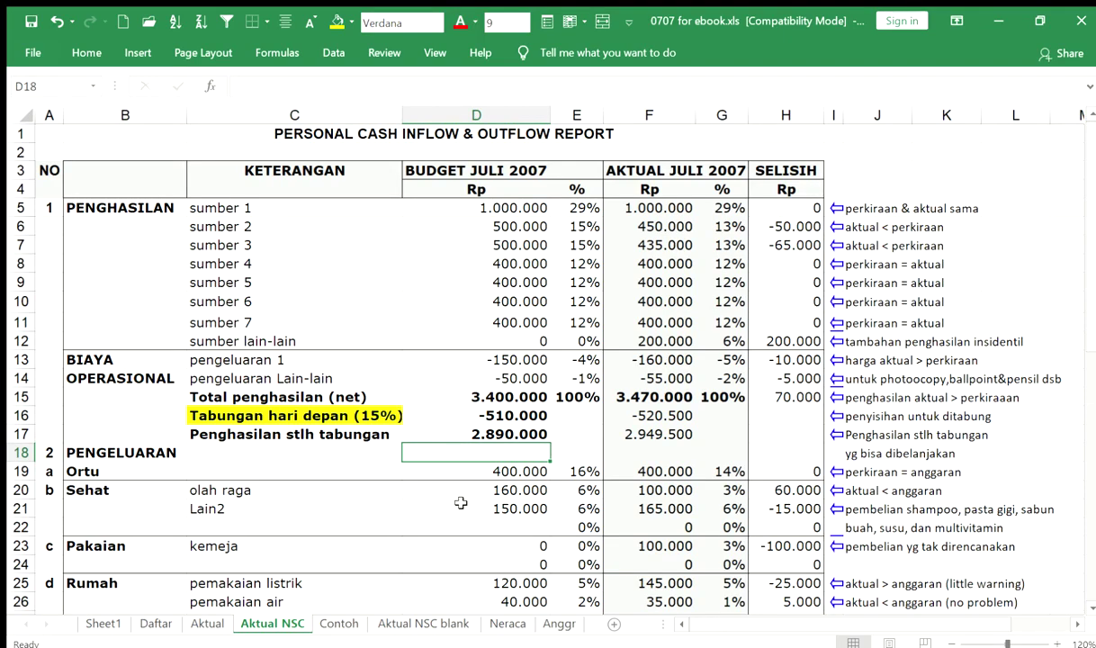
Read through the income total, savings and after-savings labels in C15:C17.
key("Left")
key("Up")
key("Up")
key("Up")
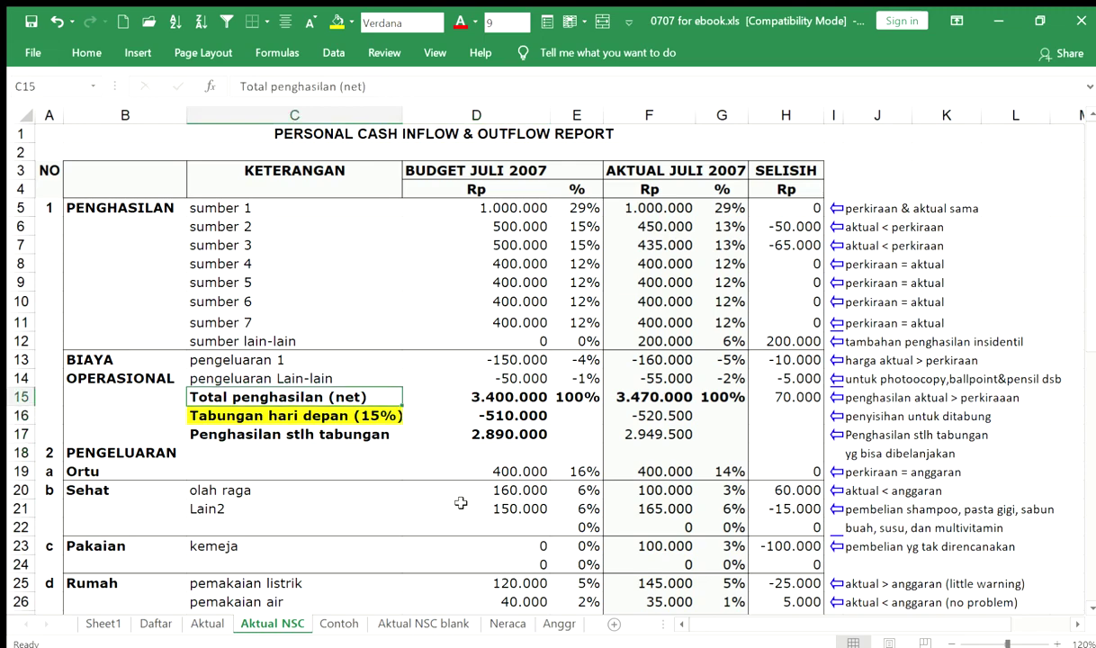
key("Right")
key("Left")
key("Down")
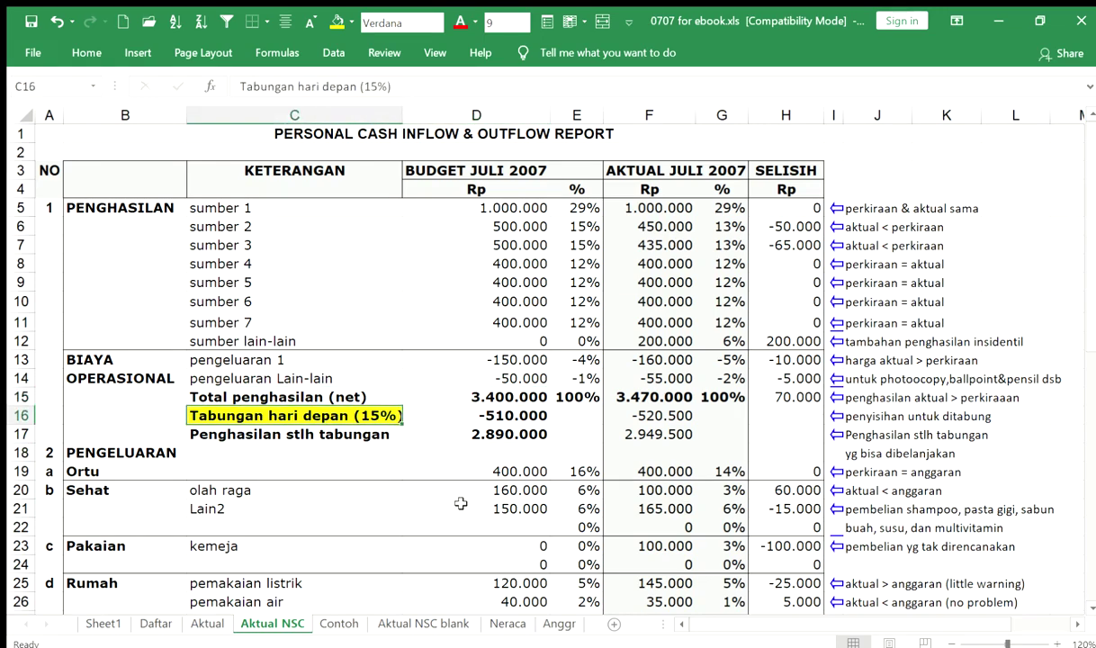
key("Down")
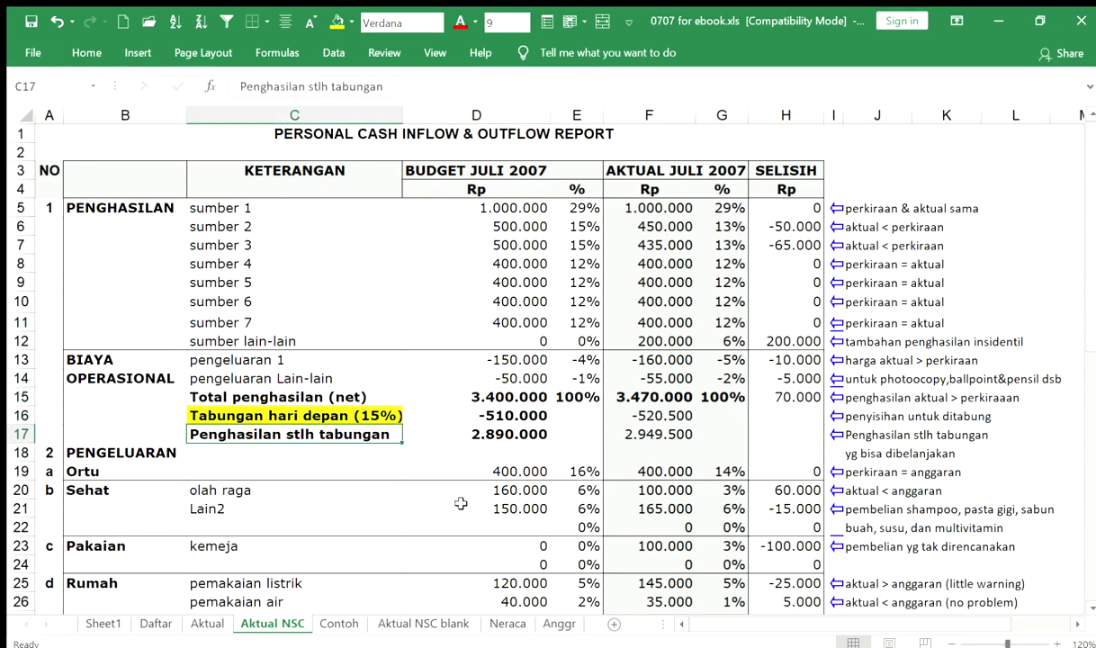
Compare the budget and actual percentages of the two Biaya operasional expenses in E13:E14 and G13:G14.
key("Right")
key("Up")
key("Right")
key("Up")
key("Up")
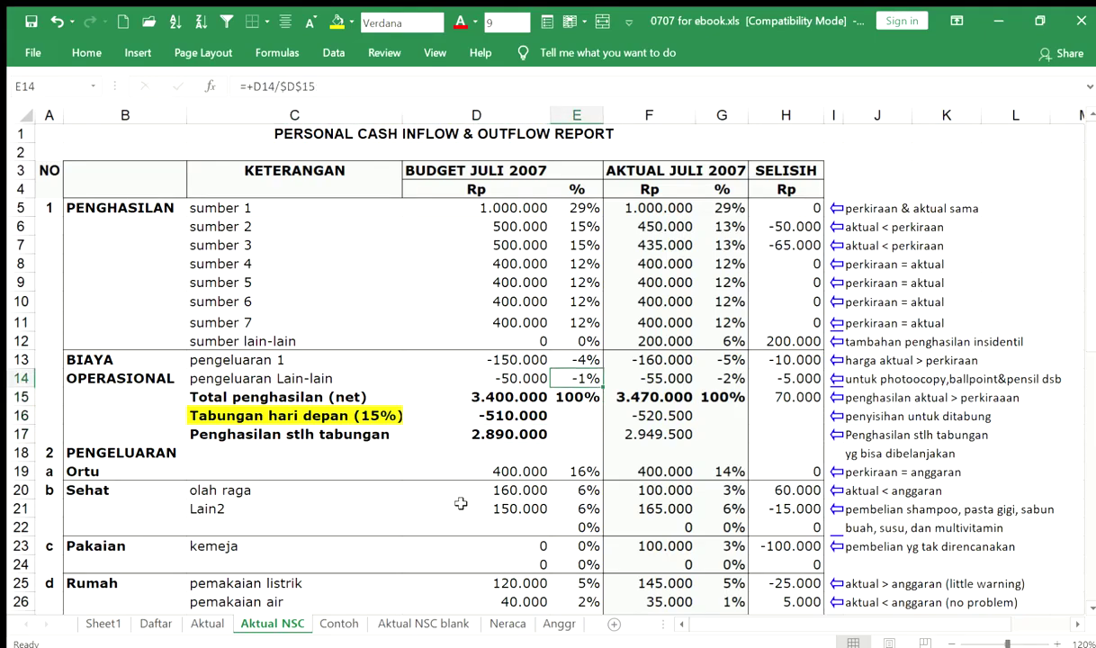
key("Up")
key("Down")
key("Right")
key("Right")
key("Up")
key("Down")
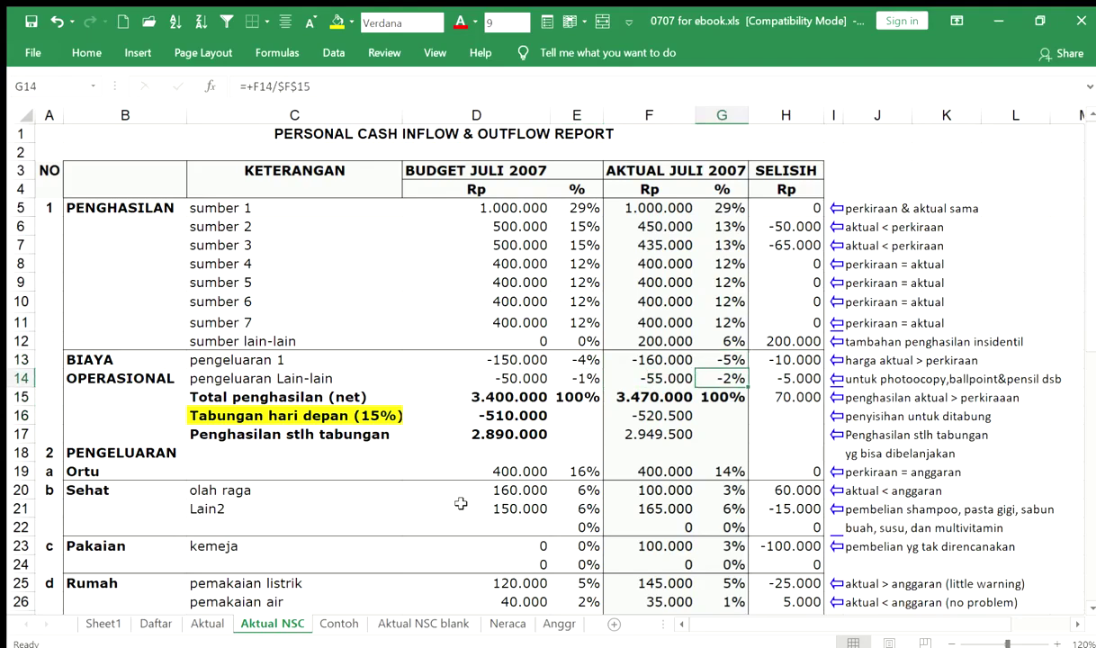
key("Left")
key("Left")
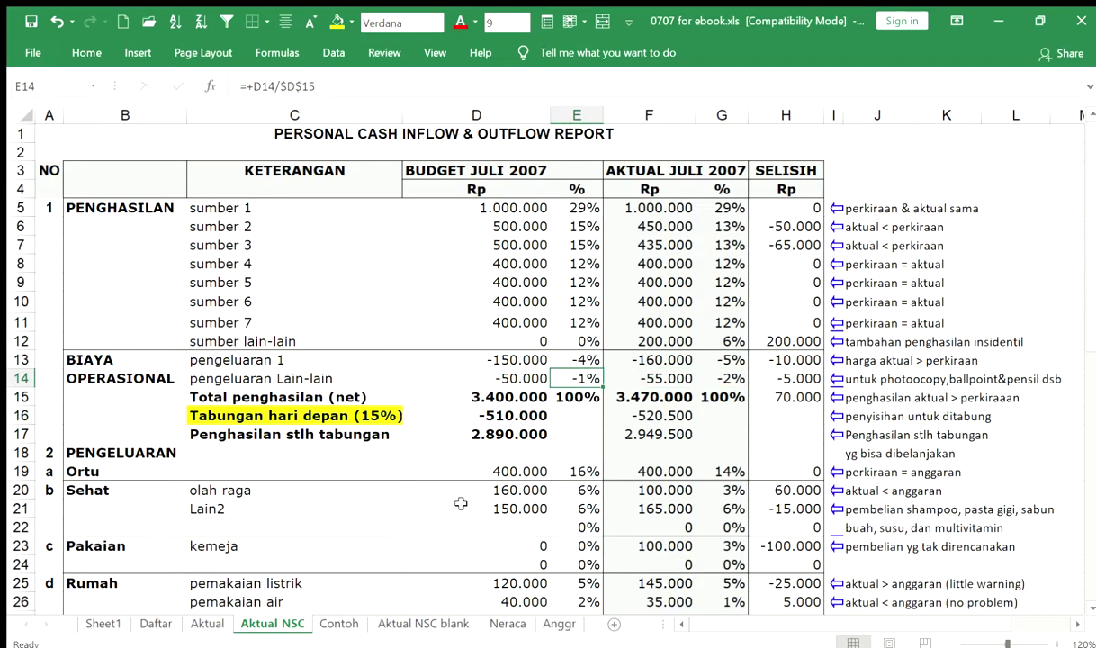
Review the Ortu entry under PENGELUARAN, including its budget and percentage in D19:E19.
key("Left")
key("Left")
key("Left")
key("Left")
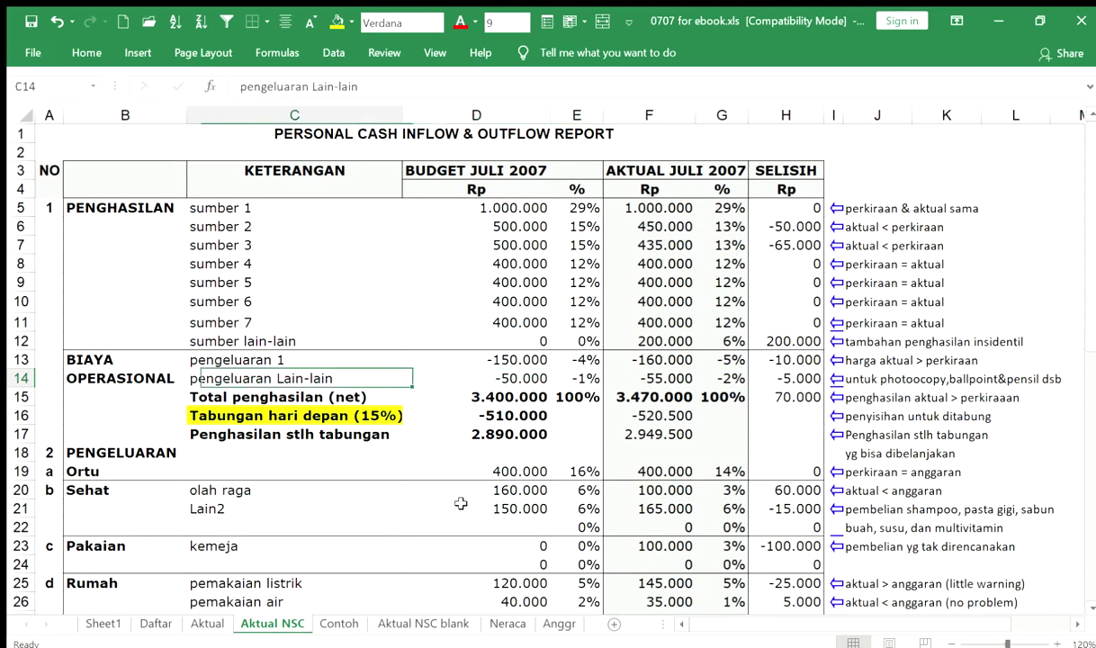
key("Down")
key("Down")
key("Down")
key("Down")
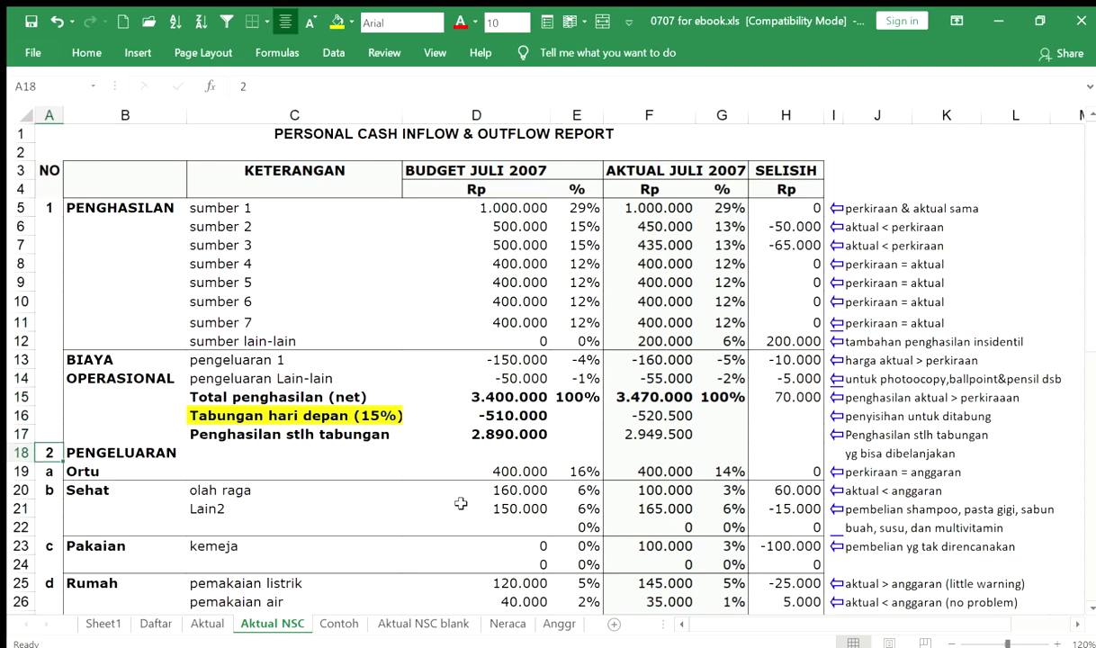
key("Right")
key("Down")
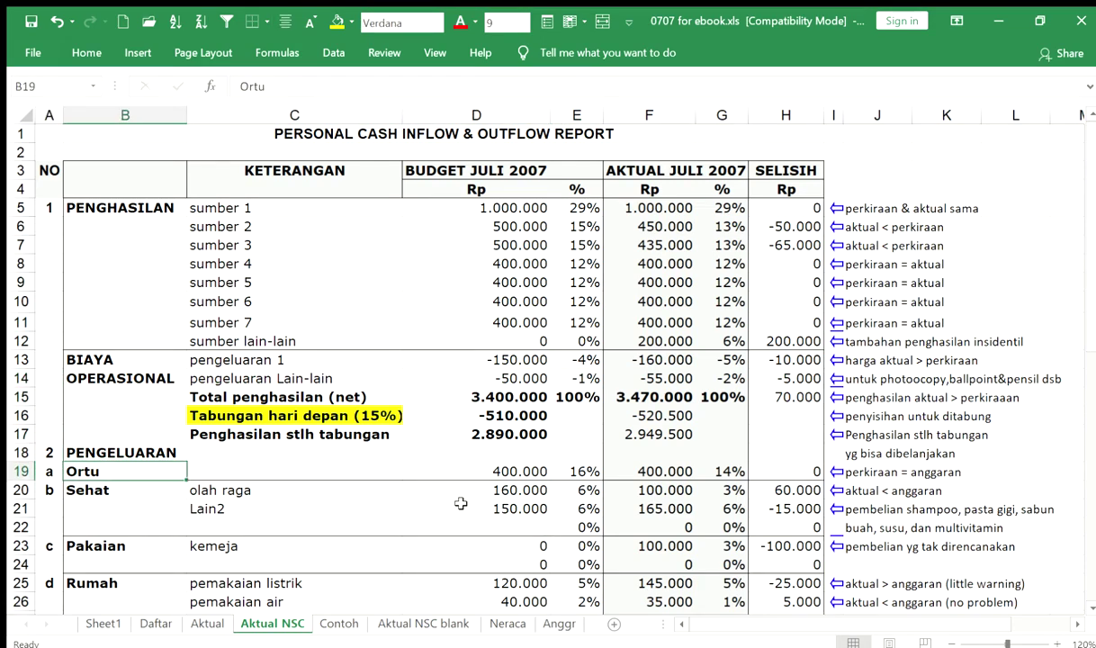
key("Down")
key("Up")
key("Right")
key("Right")
key("Right")
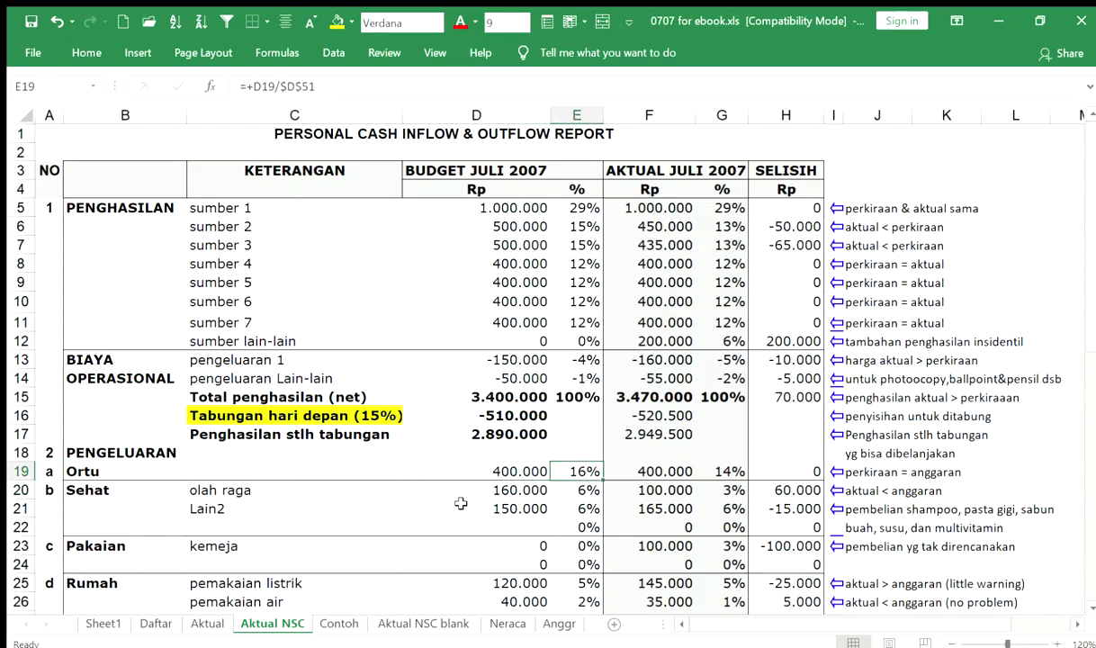
Review the Sehat budget amounts in D20:D21 and the budget percentage of Lain2 in E21.
key("Left")
key("Down")
key("Down")
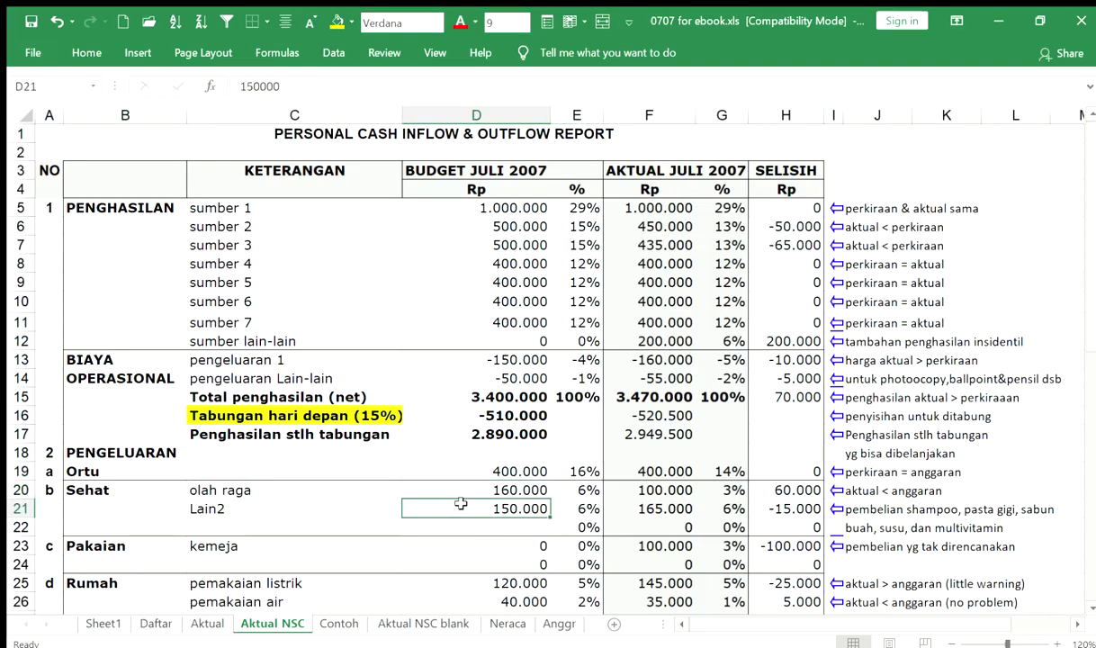
key("Right")
key("Right")
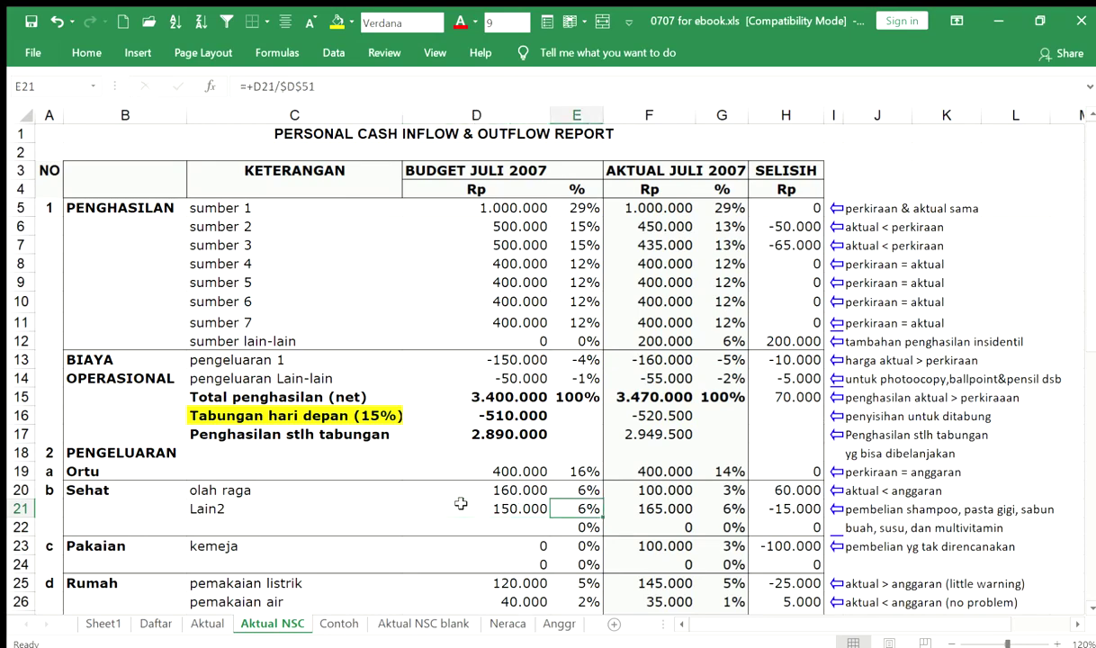
key("Left")
key("Left")
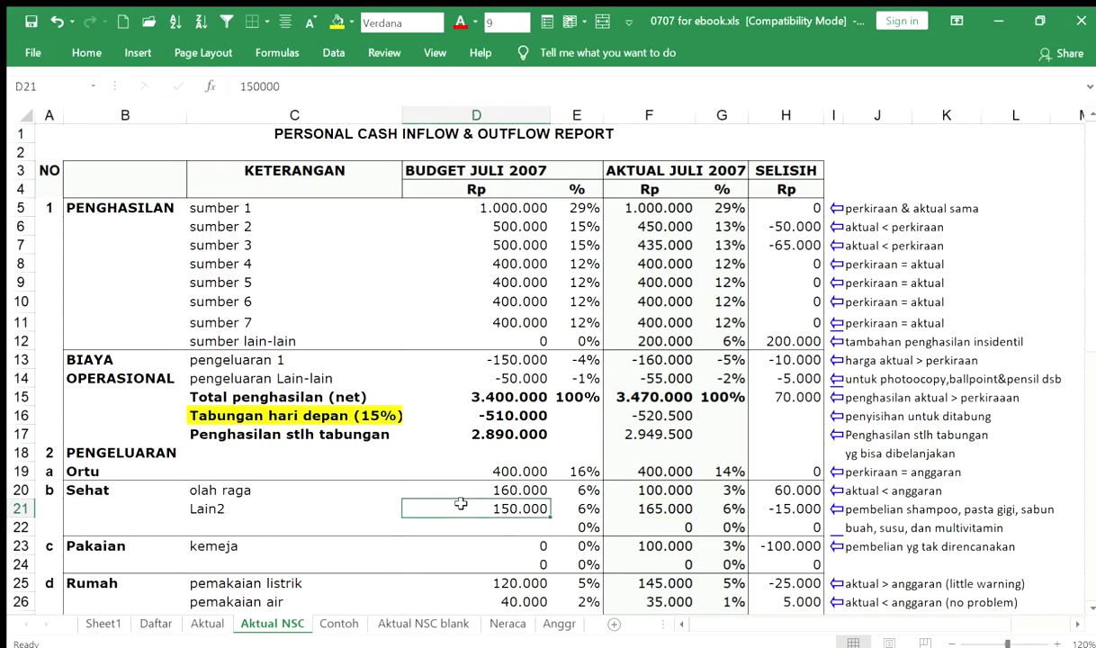
Look through the budget amounts of all remaining expense categories, from Pakaian to Lain-lain in row 49.
key("Down")
key("Down")
key("Down")
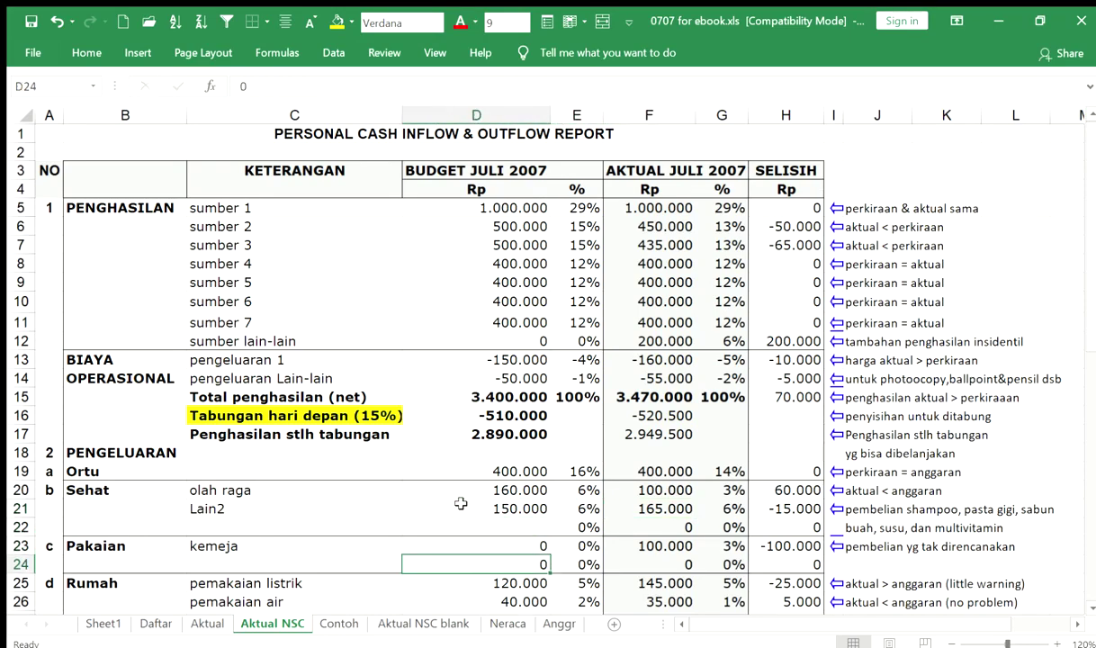
key("Down")
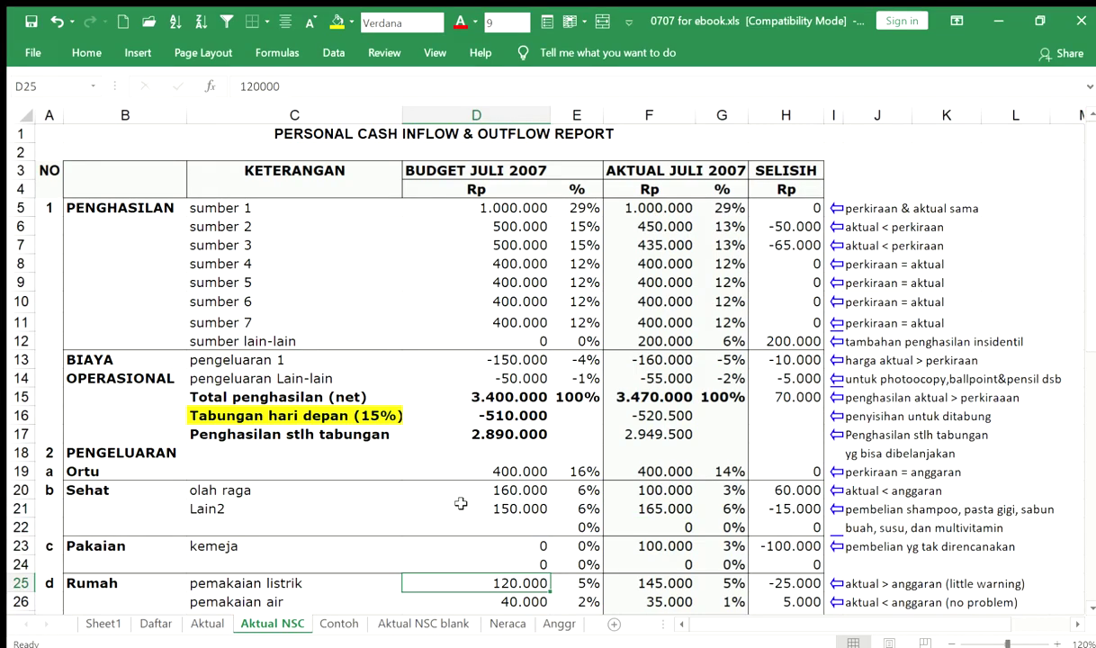
key("Down")
key("Down")
key("Down")
key("Down")
key("Down")
key("Down")
key("Down")
key("Down")
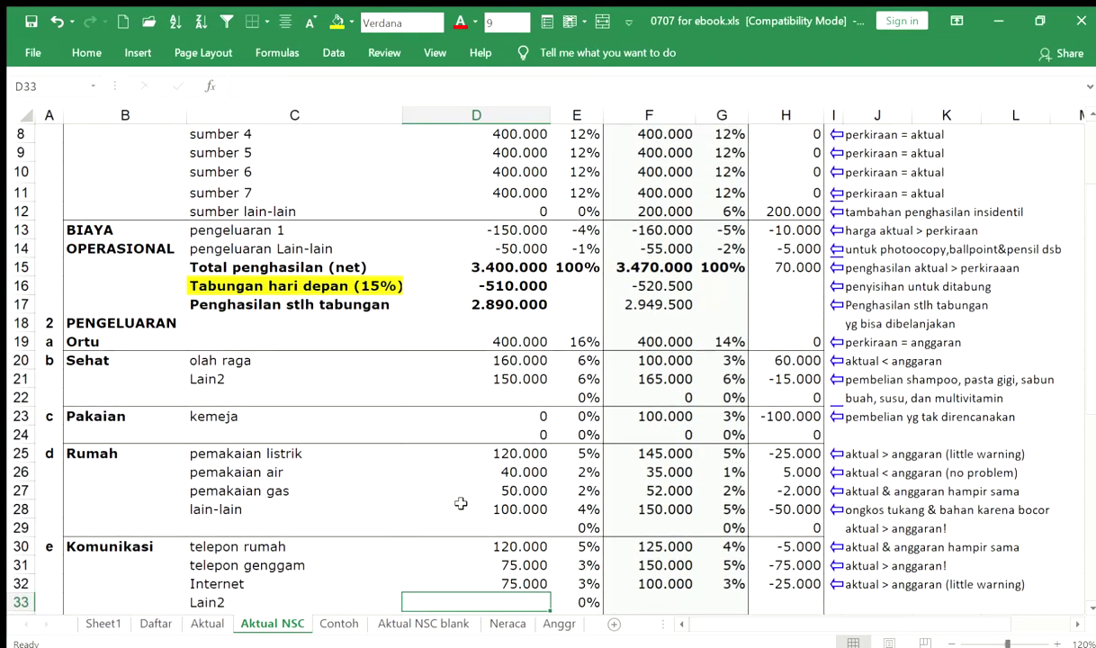
key("Down")
key("Down")
key("Down")
key("Down")
key("Down")
key("Down")
key("Down")
key("Down")
key("Down")
key("Down")
key("Down")
key("Down")
key("Down")
key("Down")
key("Down")
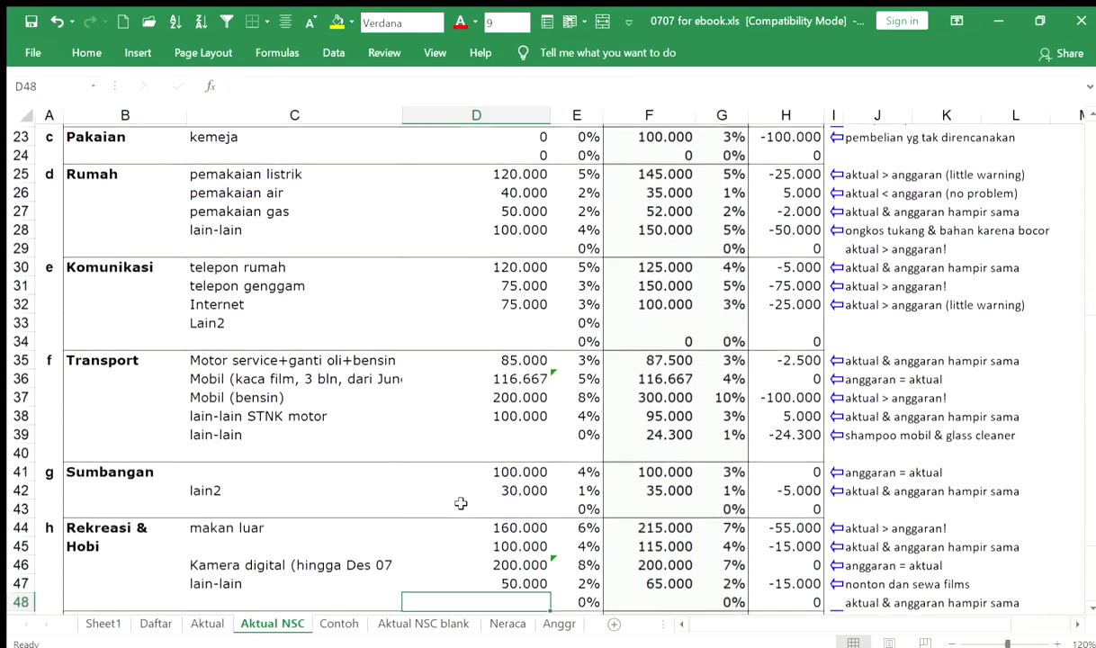
key("Down")
key("Down")
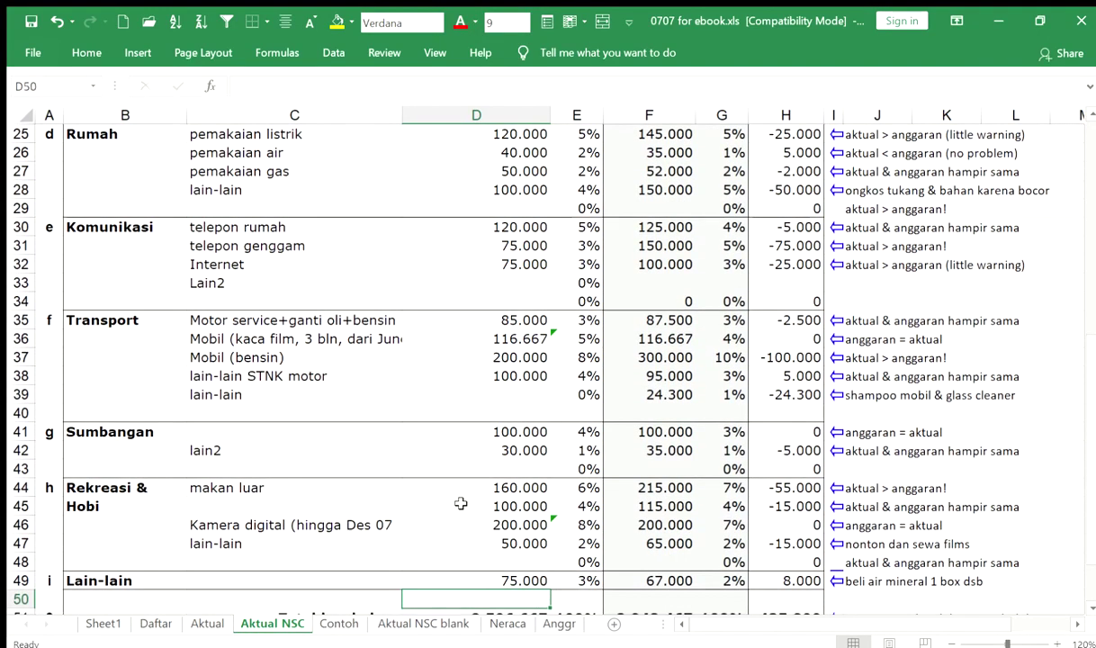
Return to Ortu in row 19, then review the Sehat budgets and compare Pakaian's budget and actual in row 23.
key("Up")
key("Up")
key("Up")
key("Up")
key("Up")
key("Up")
key("Up")
key("Up")
key("Up")
key("Up")
key("Up")
key("Up")
key("Up")
key("Up")
key("Up")
key("Up")
key("Up")
key("Up")
key("Up")
key("Up")
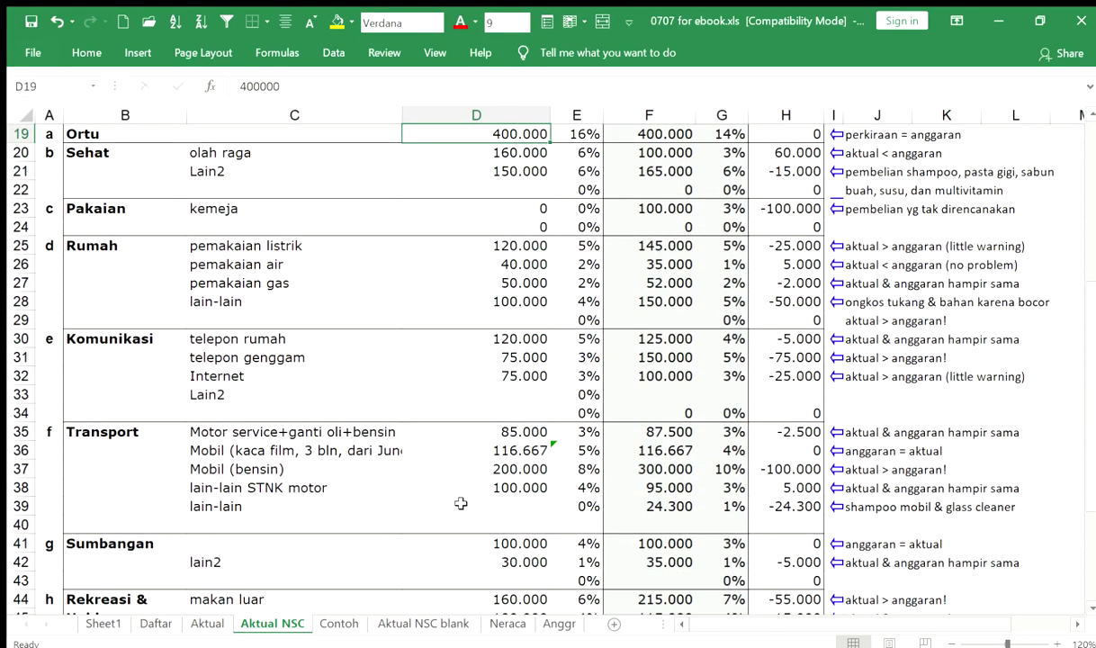
key("Down")
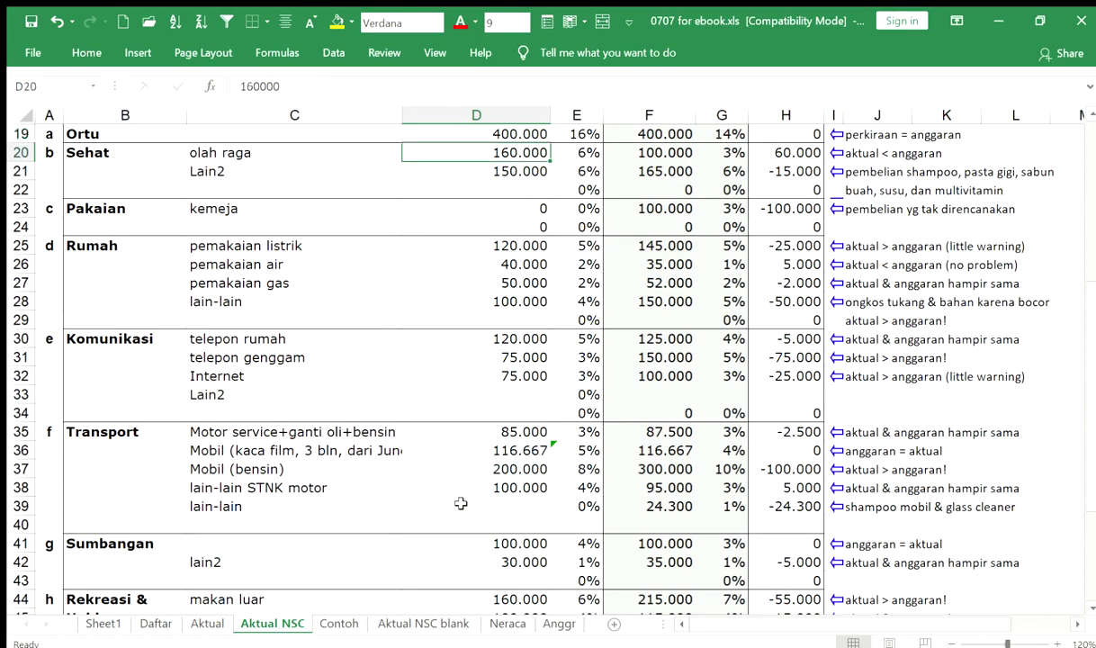
key("Down")
key("Down")
key("Down")
key("Right")
key("Right")
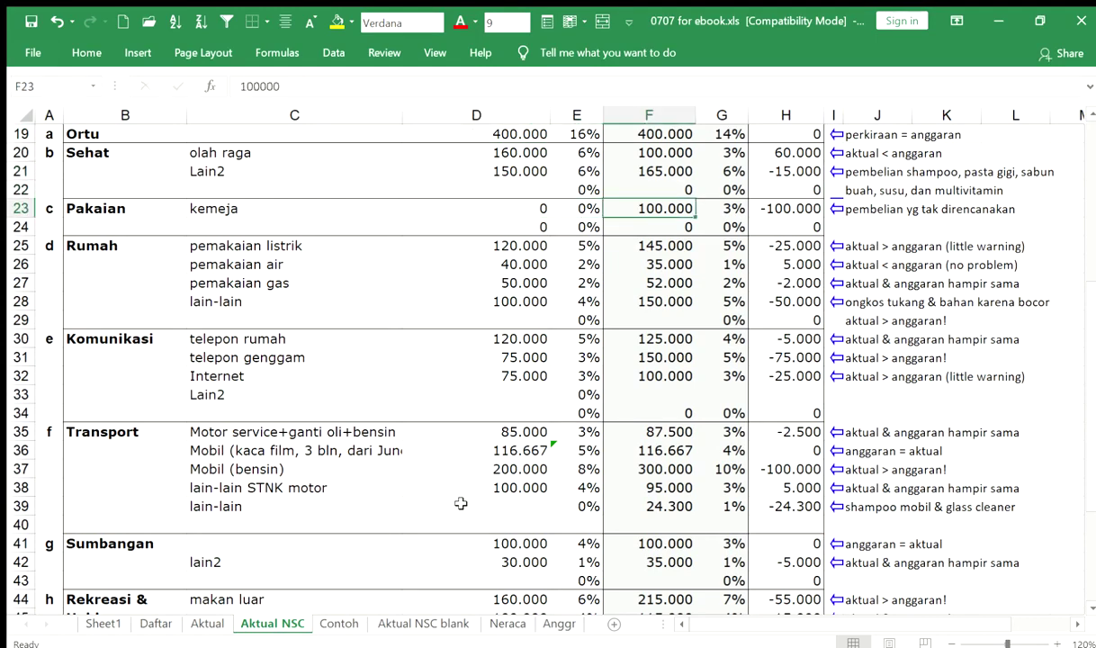
Compare the actual and budget of pemakaian listrik in row 25 and review the Rumah budgets in D25:D28.
key("Down")
key("Down")
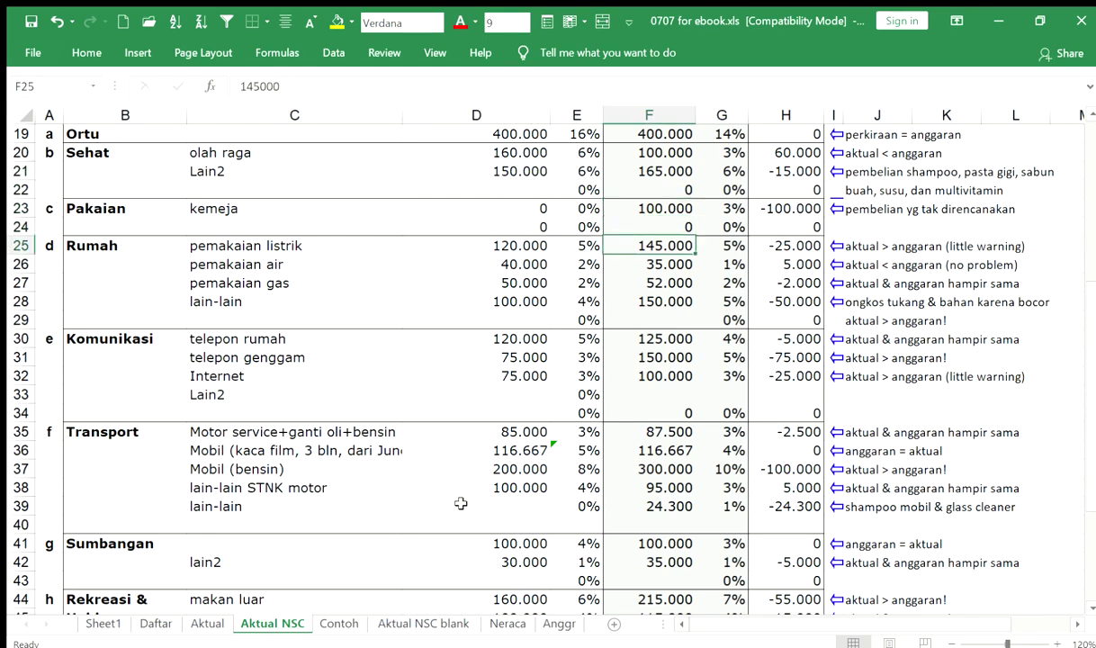
key("Left")
key("Left")
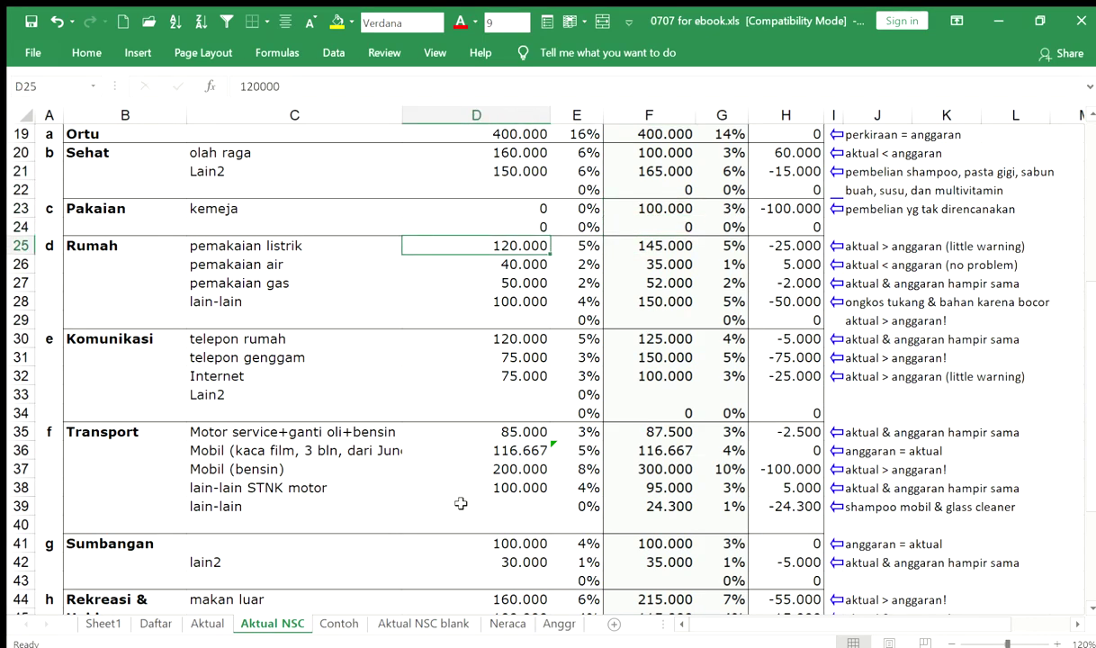
key("Down")
key("Down")
key("Down")
key("Up")
key("Up")
key("Up")
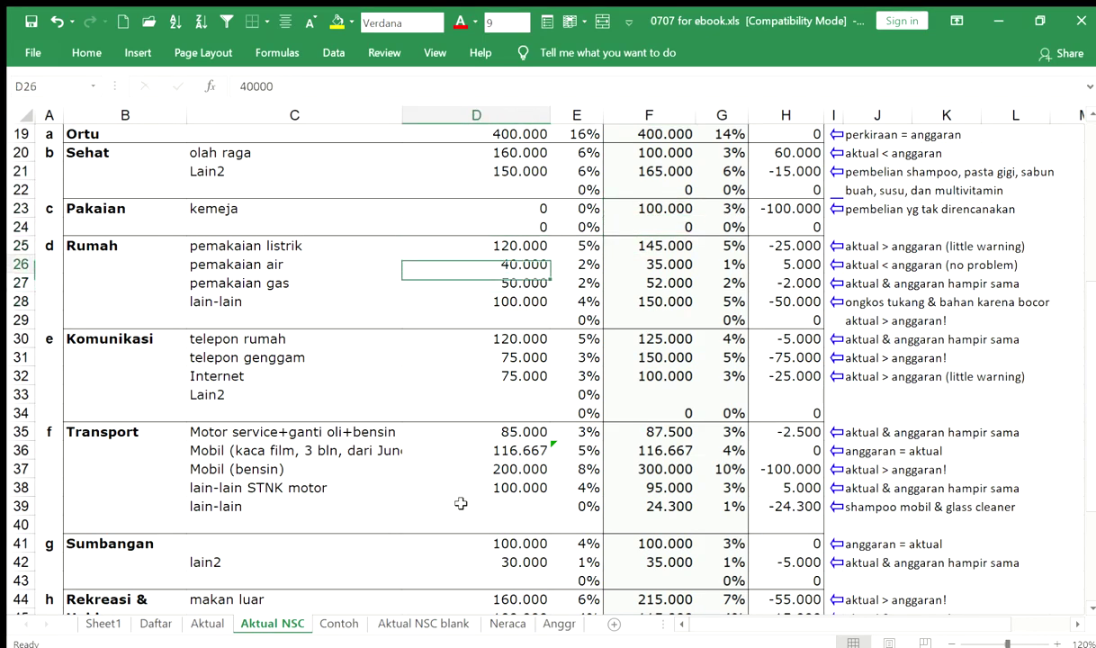
Review the actual amounts of the Rumah expenses, from pemakaian listrik to lain-lain, in F25:F28.
key("Right")
key("Right")
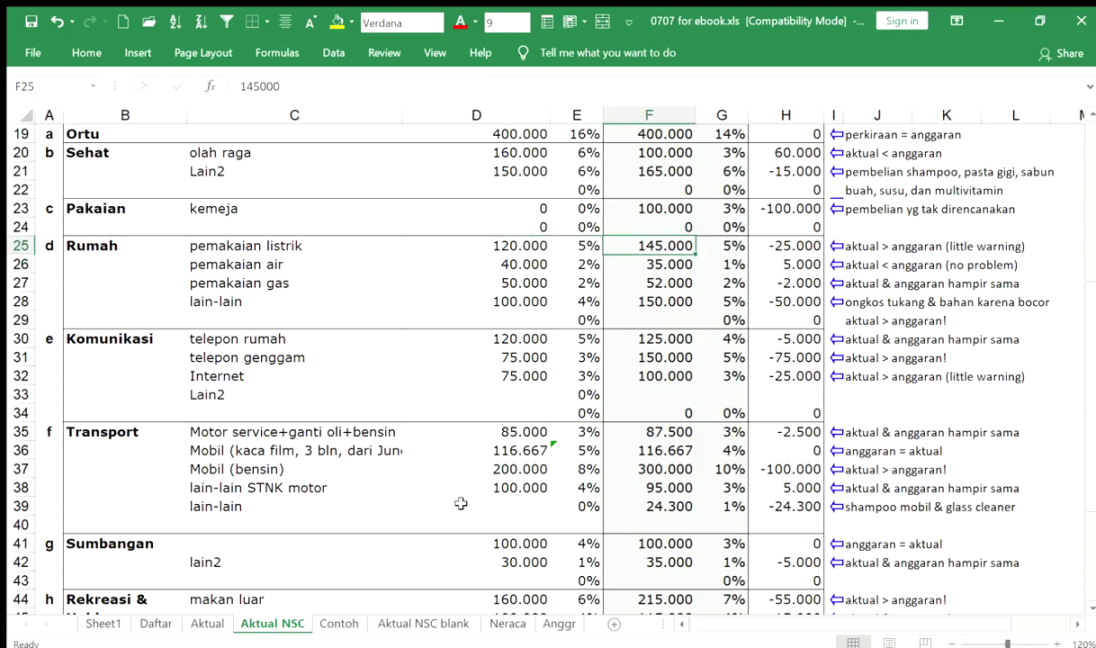
key("Down")
key("Down")
key("Down")
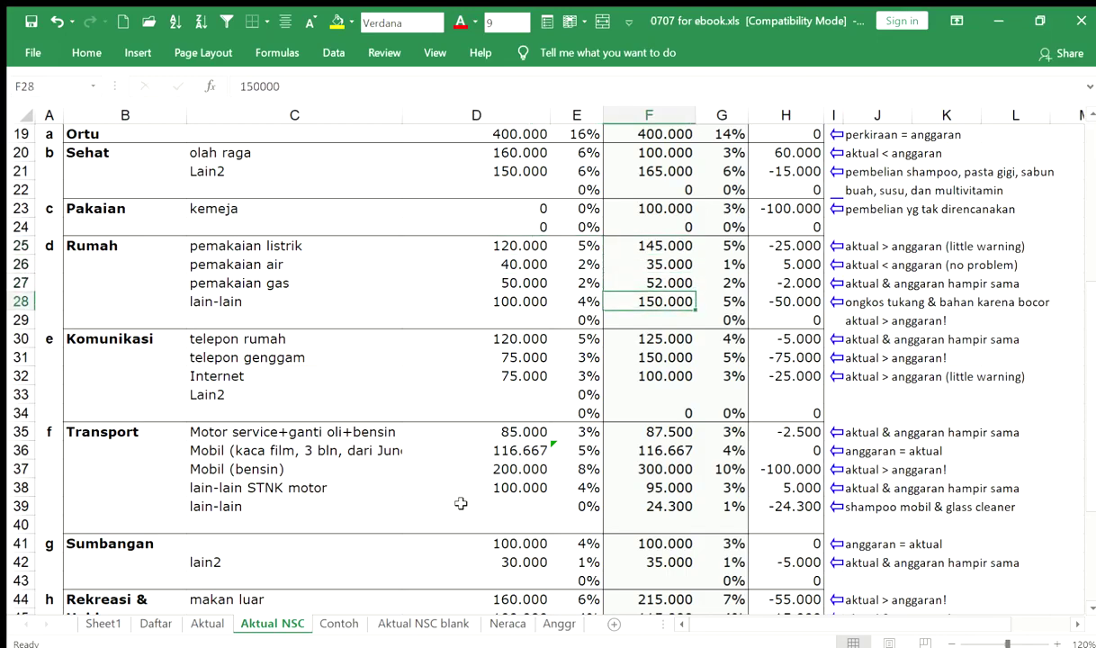
Inspect the Selisih formula of pemakaian listrik in H25.
key("Up")
key("Up")
key("Up")
key("Right")
key("Right")
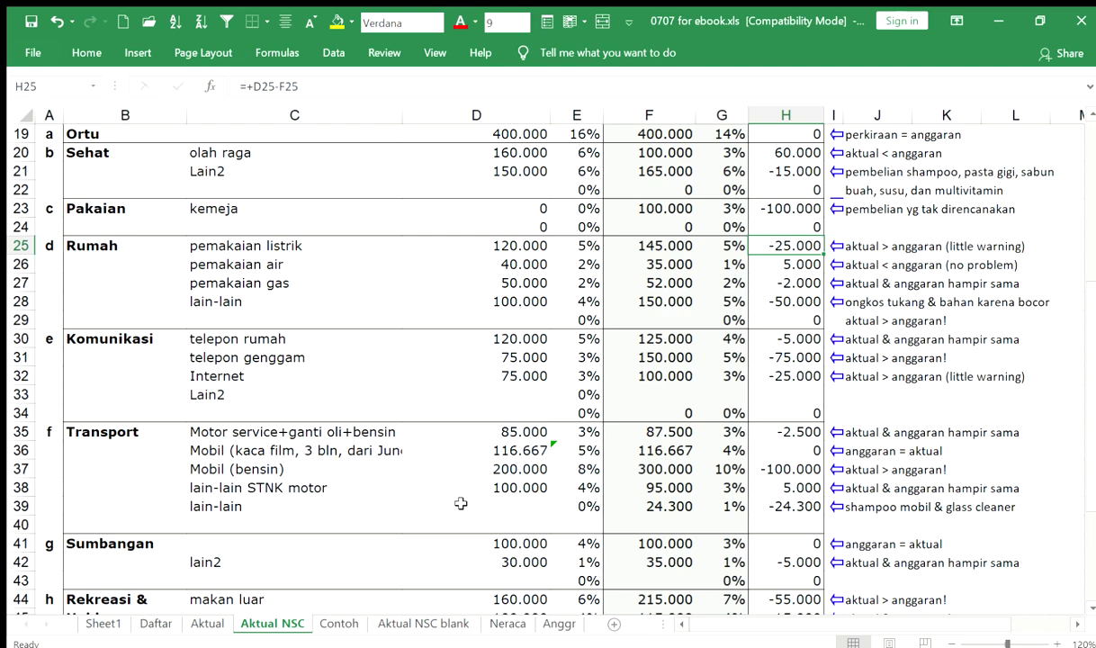
Review the Selisih values of the Rumah expenses, from pemakaian listrik to lain-lain, in H25:H28.
key("Down")
key("Down")
key("Down")
key("Up")
key("Up")
key("Up")
Inspect the budget percentage formula of pemakaian listrik in E25, leaving it unchanged.
key("Left")
key("Left")
key("Left")
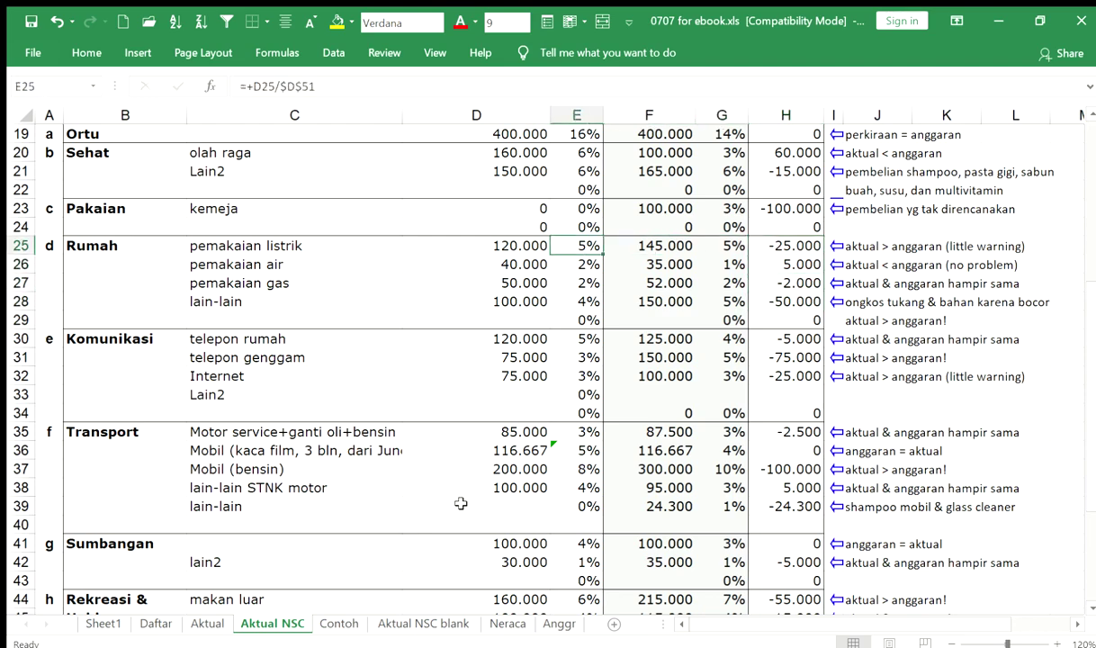
key("Down")
key("Down")
key("Up")
key("Up")
key("F2")
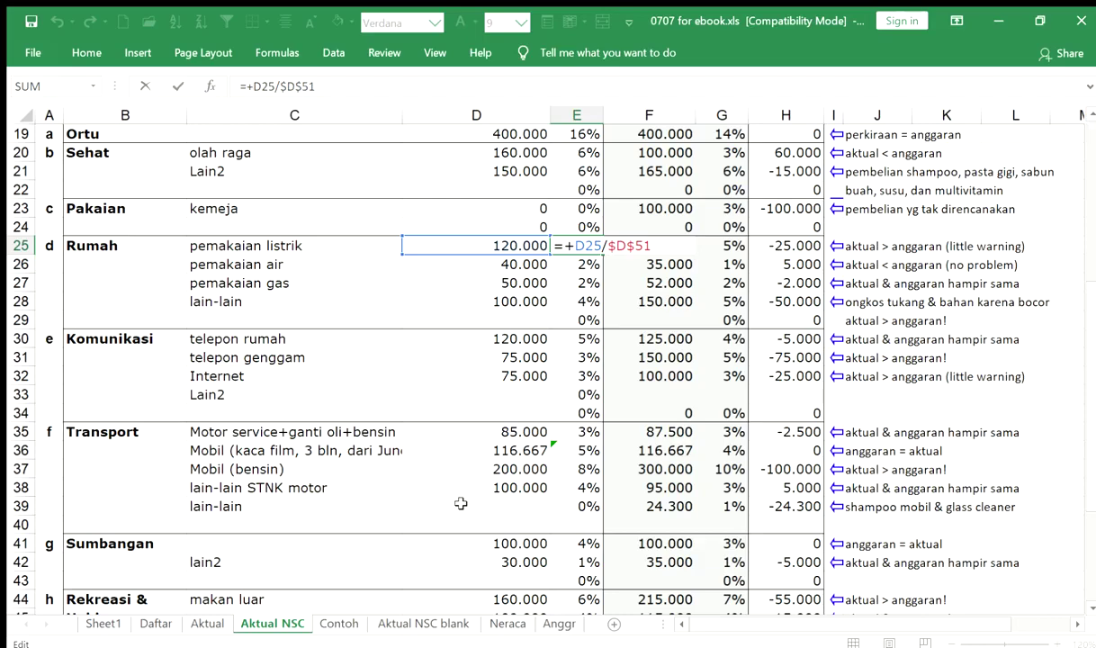
key("Escape")
Go down to the Total kas keluar row and inspect the budget total's SUM formula in D51.
key("Down")
key("Down")
key("Down")
key("Down")
key("Down")
key("Down")
key("Down")
key("Down")
key("Down")
key("Down")
key("Down")
key("Down")
key("Down")
key("Down")
key("Down")
key("Down")
key("Down")
key("Down")
key("Down")
key("Down")
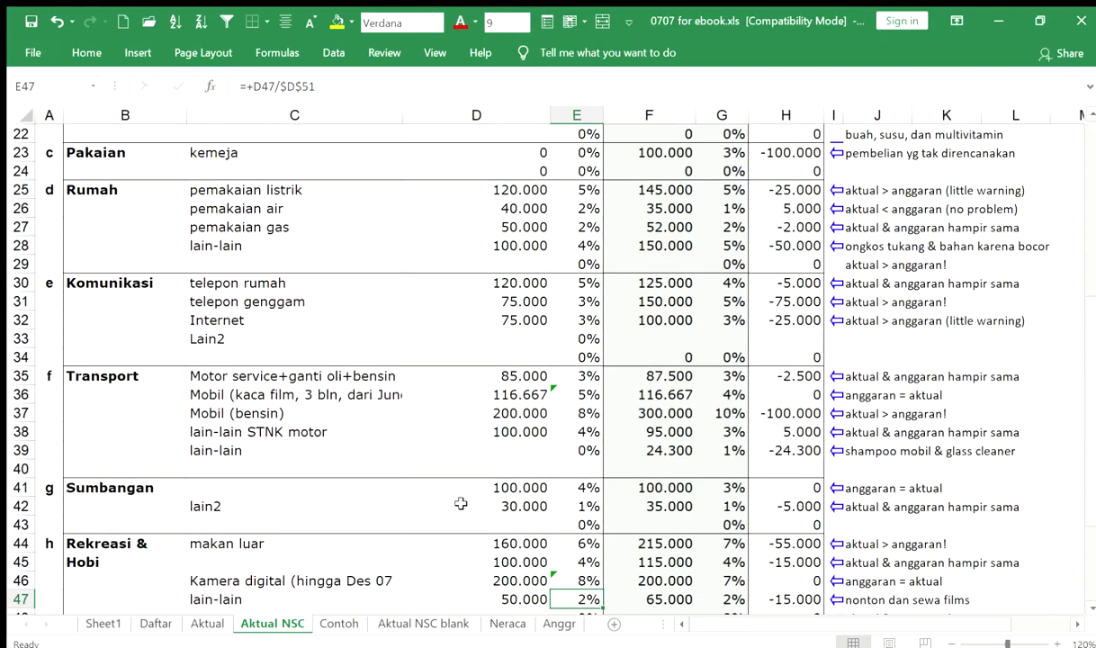
key("Down")
key("Down")
key("Down")
key("Down")
key("Down")
key("Down")
key("Down")
key("Down")
key("Down")
key("Up")
key("Up")
key("Up")
key("Up")
key("Up")
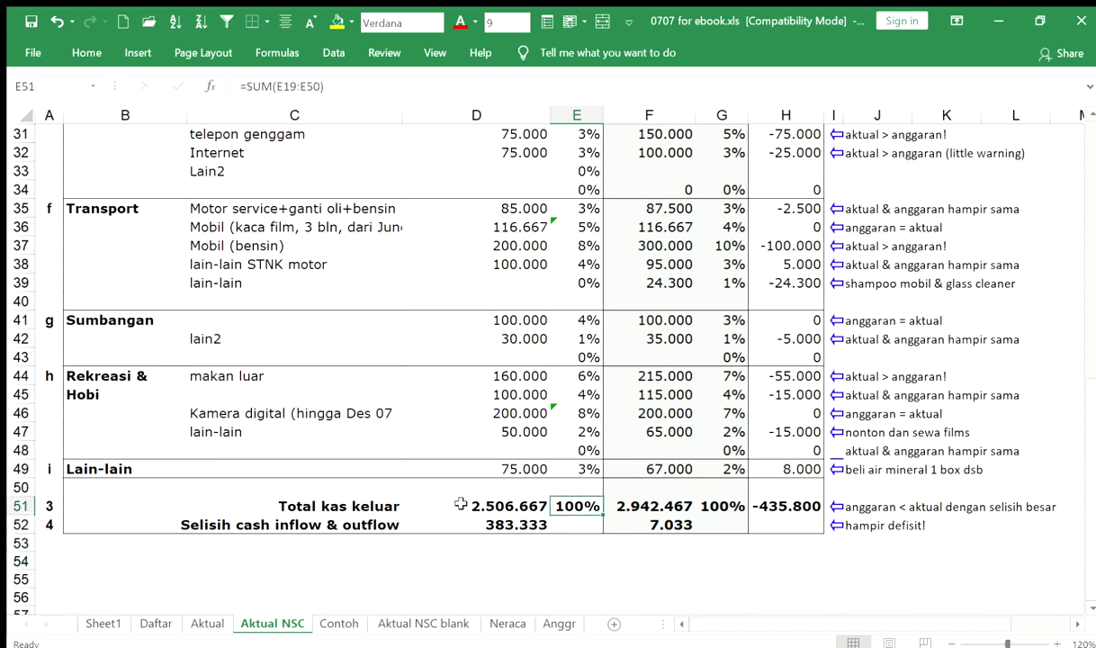
key("Left")
key("F2")
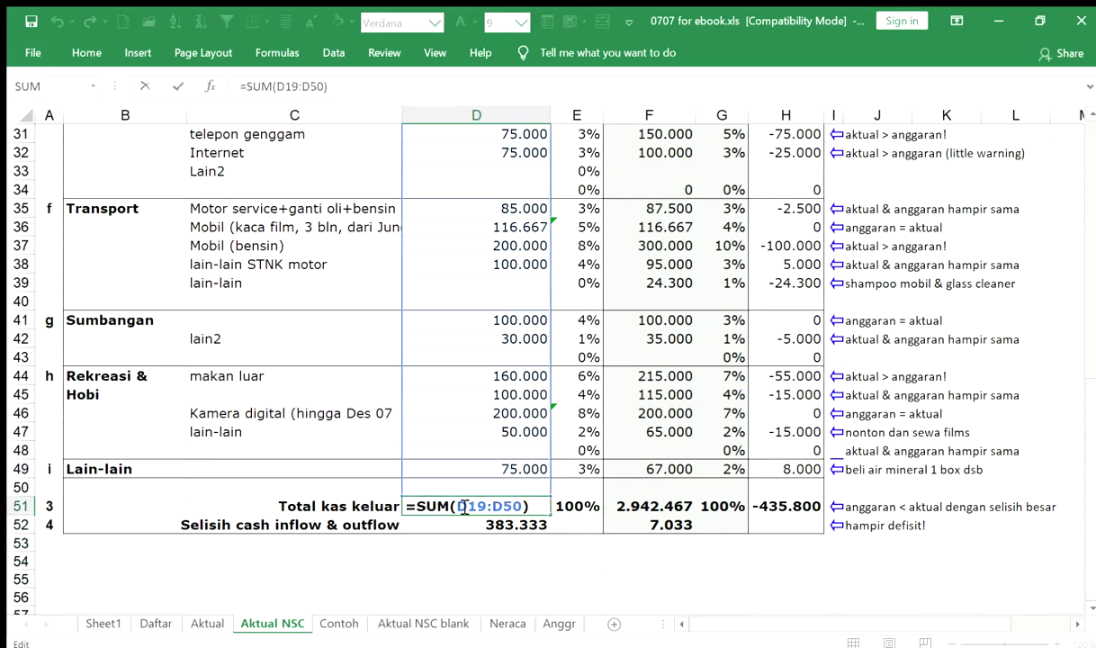
key("Escape")
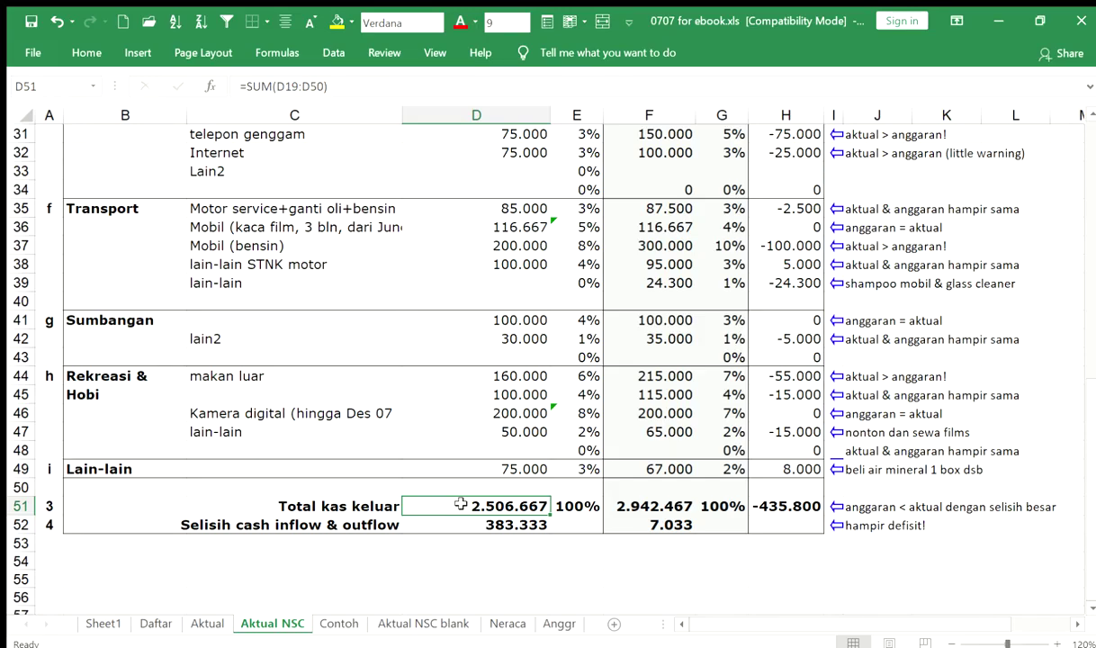
Return to the Rumah group and review its budget percentages in E25:E28.
key("Up")
key("Up")
key("Up")
key("Up")
key("Up")
key("Up")
key("Up")
key("Up")
key("Up")
key("Up")
key("Up")
key("Up")
key("Up")
key("Up")
key("Up")
key("Up")
key("Up")
key("Up")
key("Up")
key("Up")
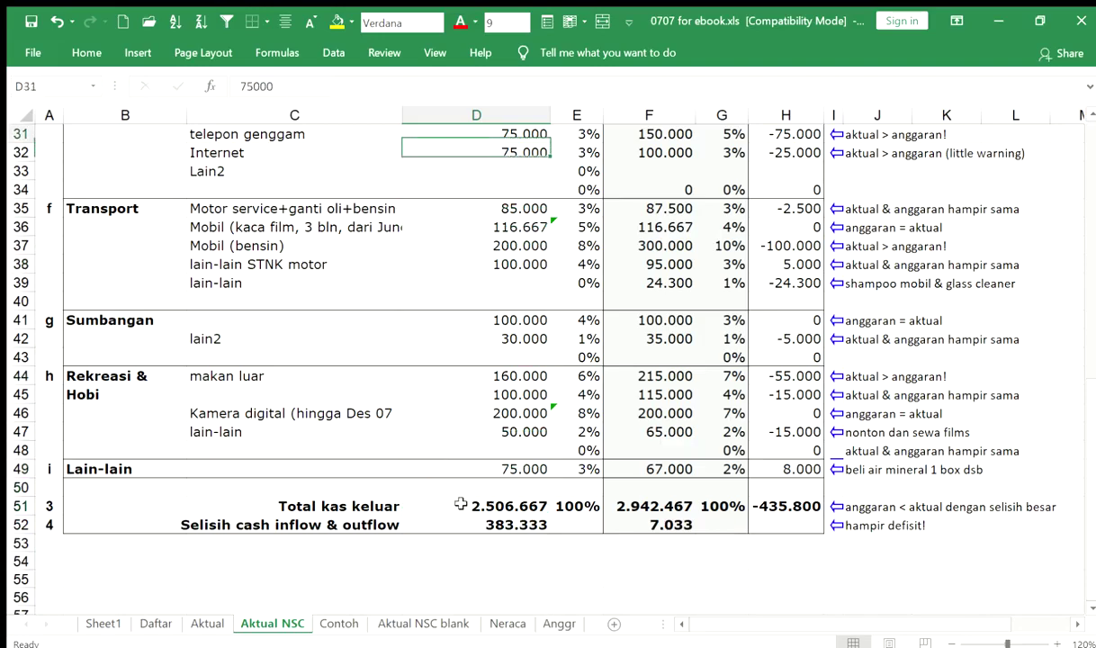
key("Down")
key("Down")
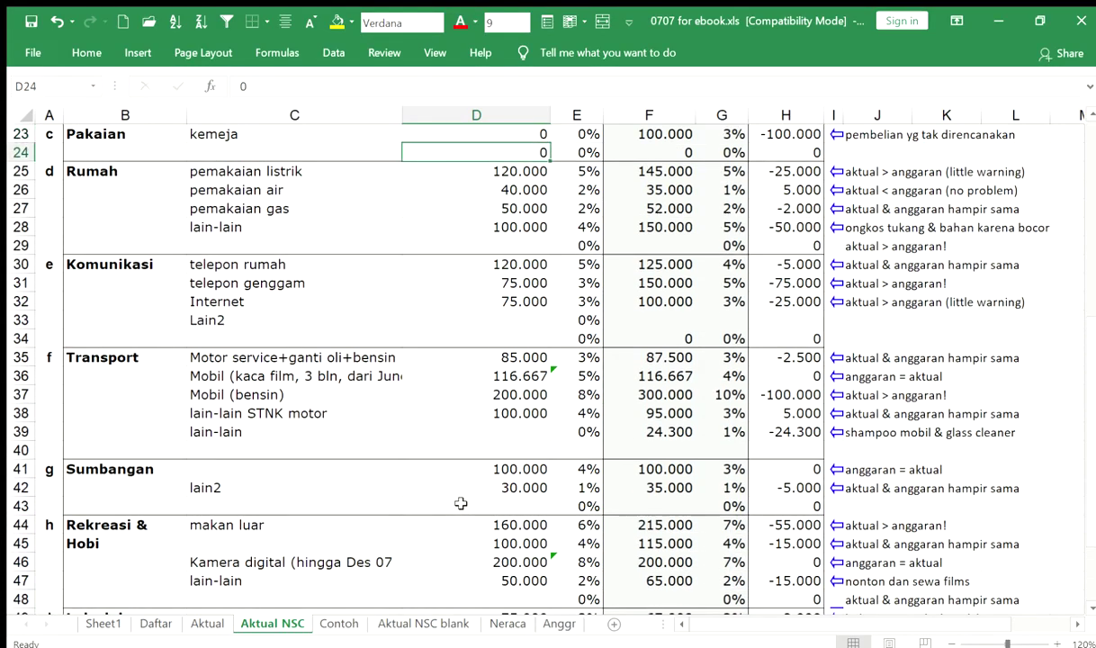
key("Right")
key("Down")
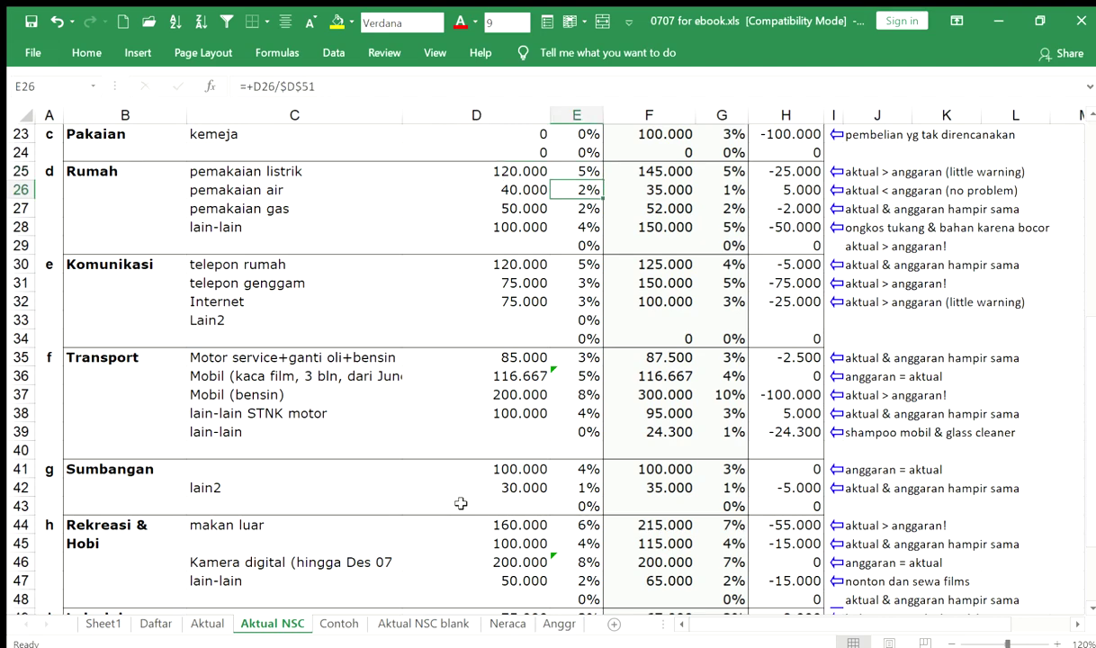
key("Down")
key("Down")
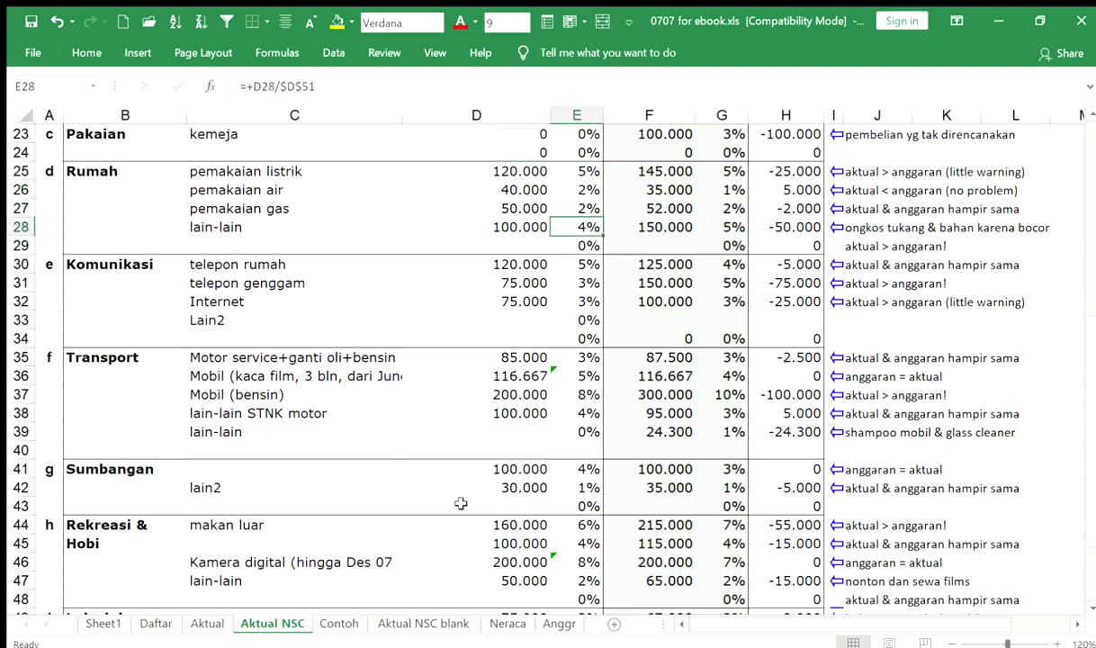
Review the actual percentages of the Rumah expenses in G25:G28.
key("Right")
key("Right")
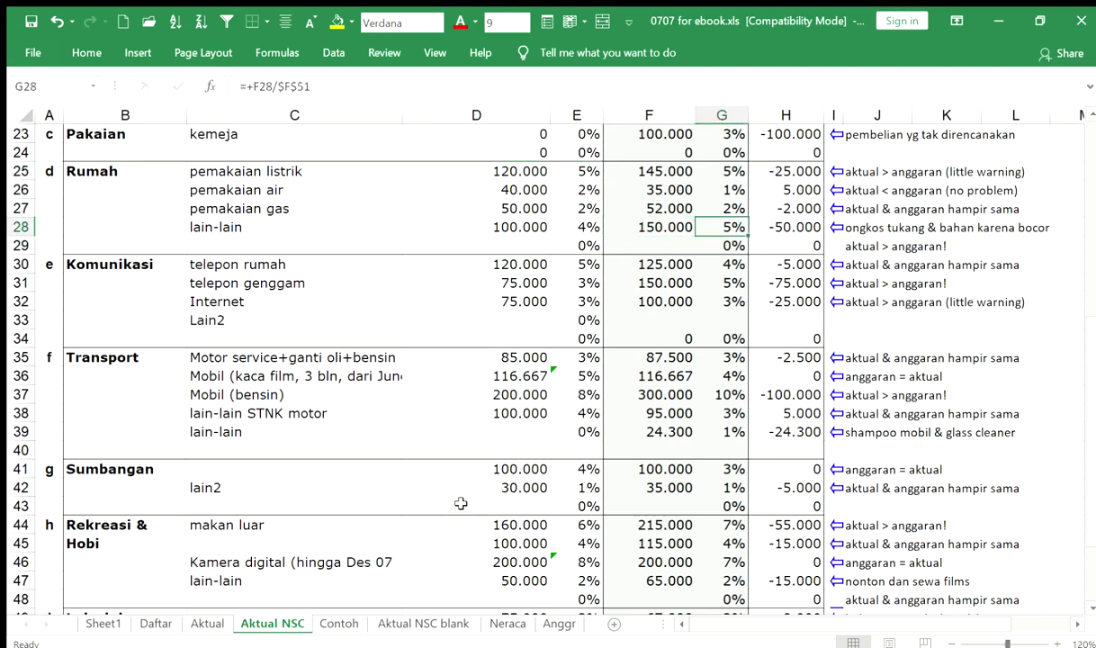
key("Up")
key("Up")
key("Up")
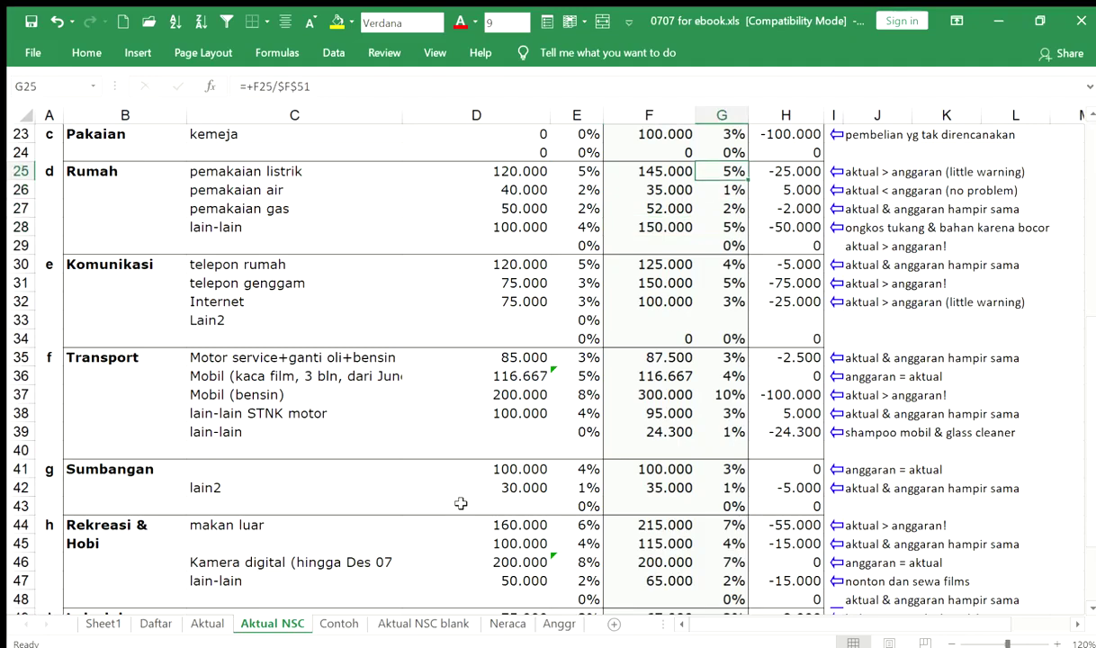
key("Down")
key("Down")
key("Down")
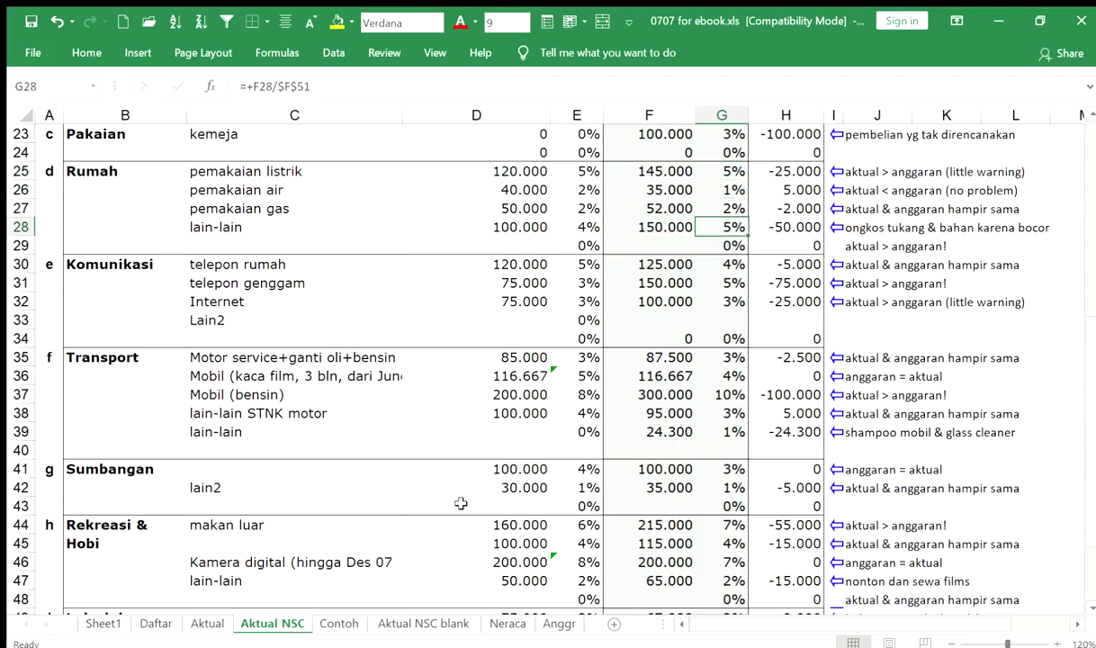
Check the Selisih of the Rumah lain-lain expense in row 28 and compare its actual and budget percentages.
key("Right")
key("Left")
key("Left")
key("Left")
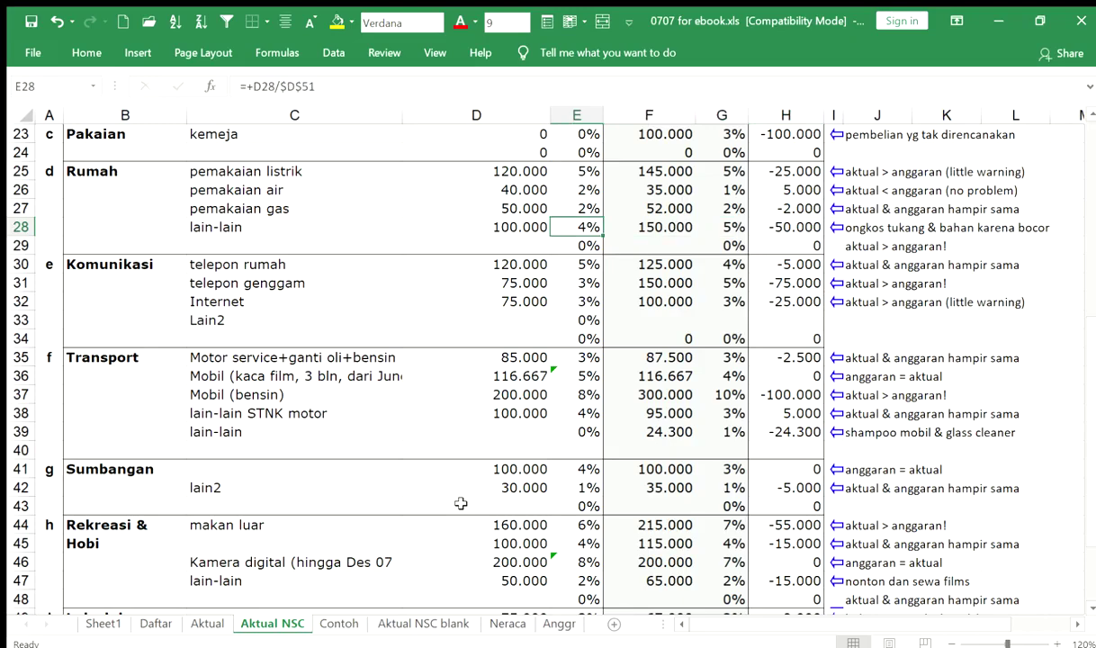
Move on to Komunikasi and review the budgets of telepon rumah, telepon genggam and Internet in D30:D32.
key("Down")
key("Down")
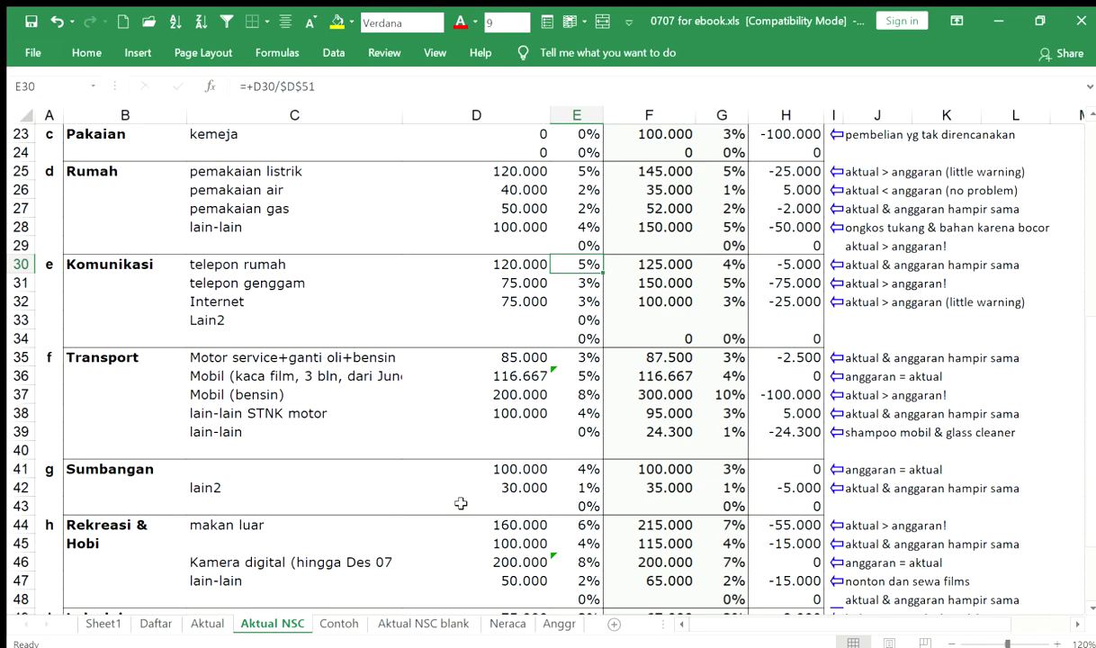
key("Left")
key("Down")
key("Down")
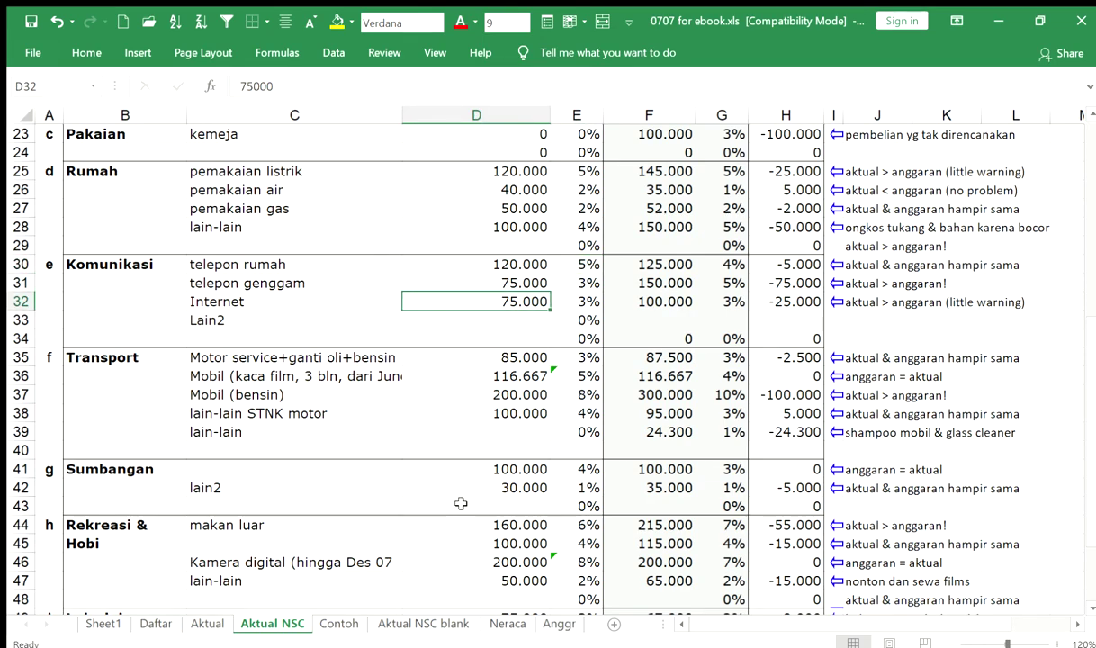
key("Up")
key("Up")
Review the Komunikasi actual amounts in F30:F32 and compare Internet's actual percentage and budget in row 32.
key("Right")
key("Right")
key("Down")
key("Down")
key("Down")
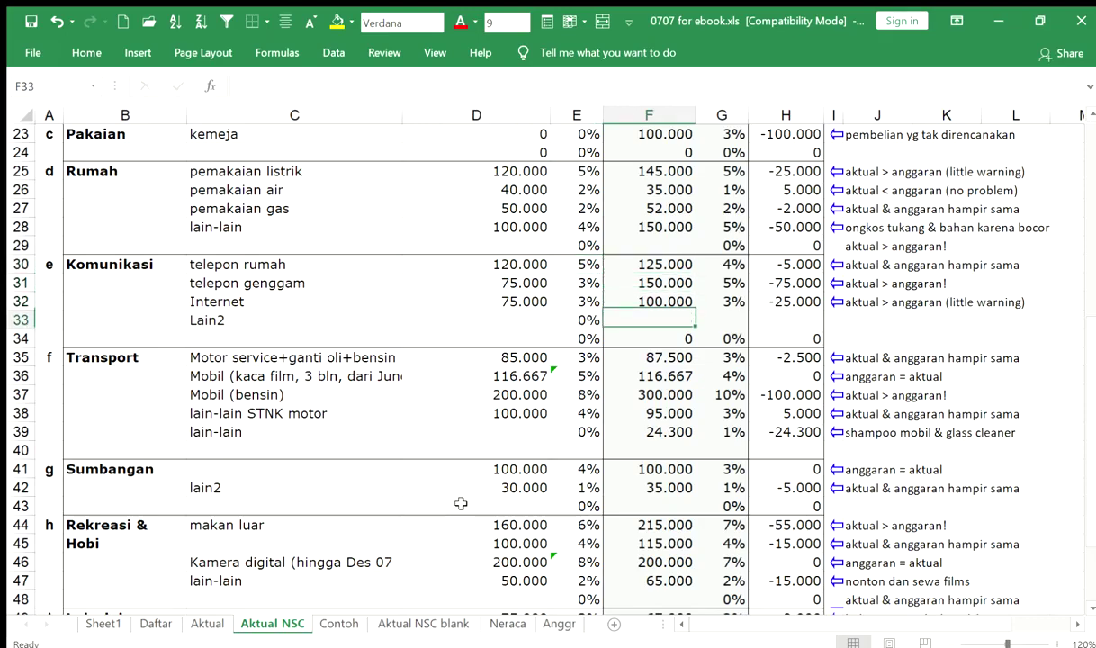
key("Up")
key("Right")
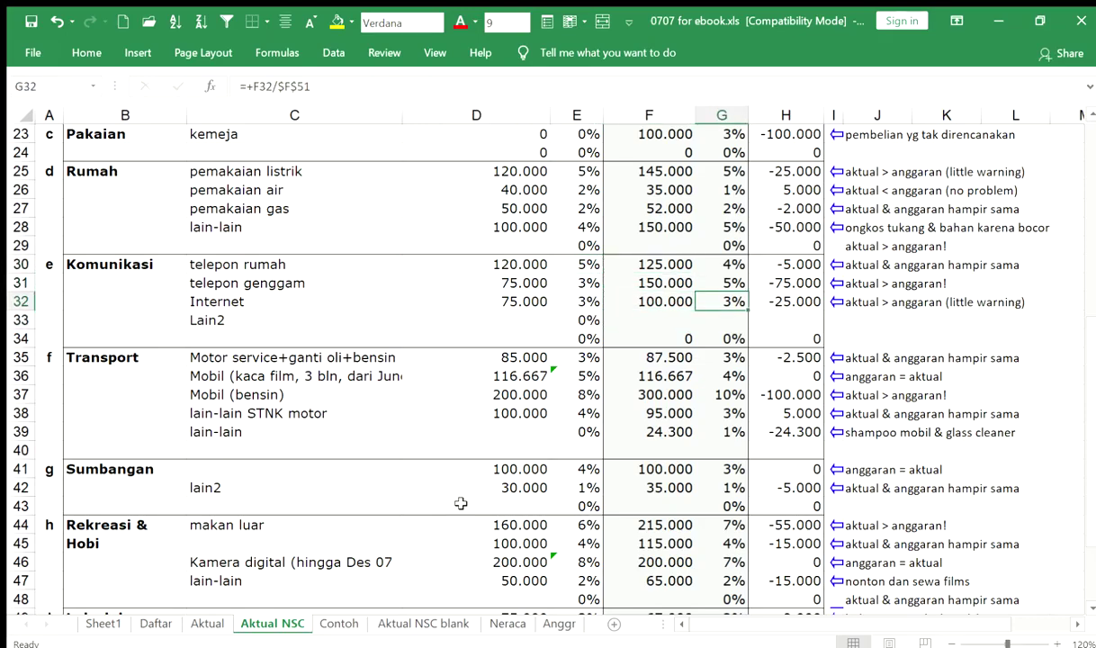
key("Left")
key("Left")
key("Left")
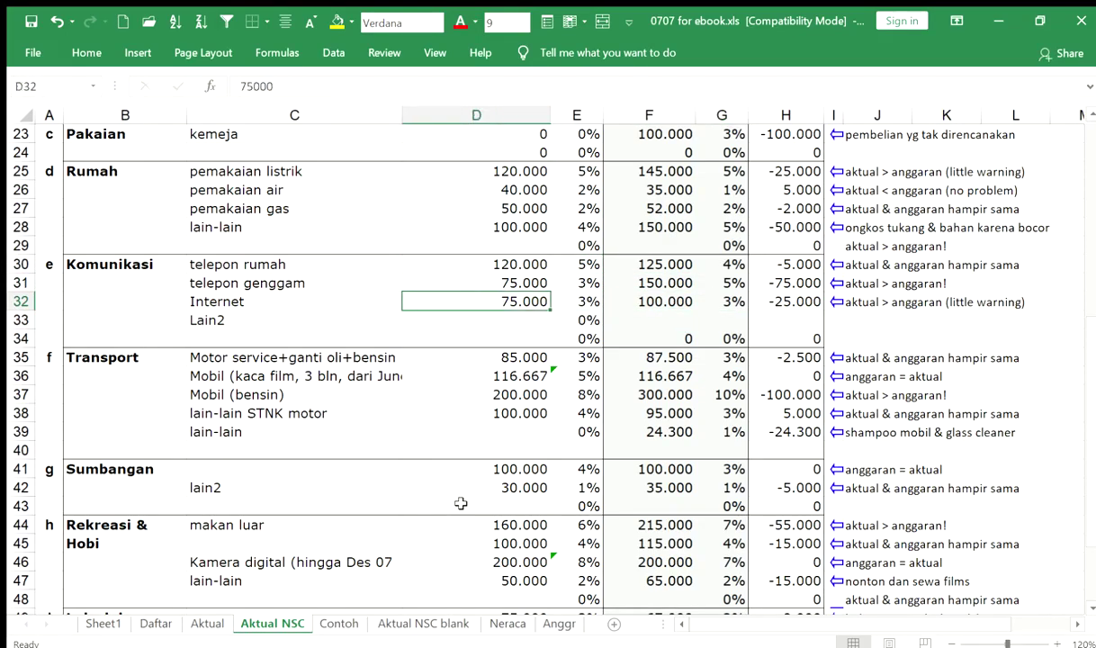
Move on to Transport and check the description and budget of Motor service+ganti oli+bensin in row 35.
key("Down")
key("Down")
key("Down")
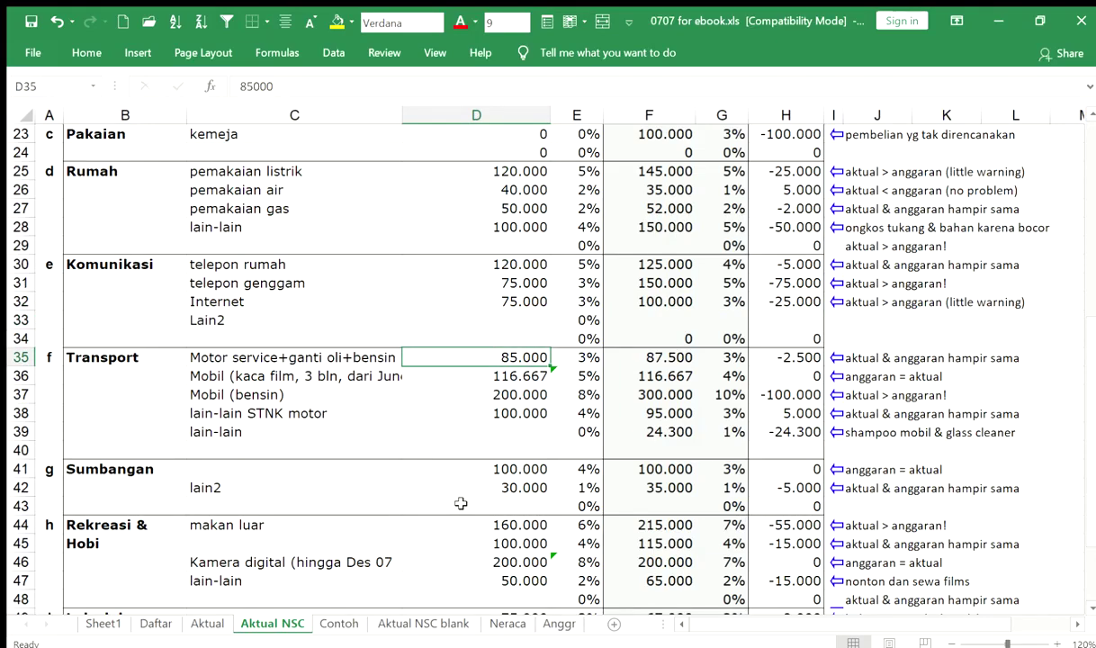
key("Left")
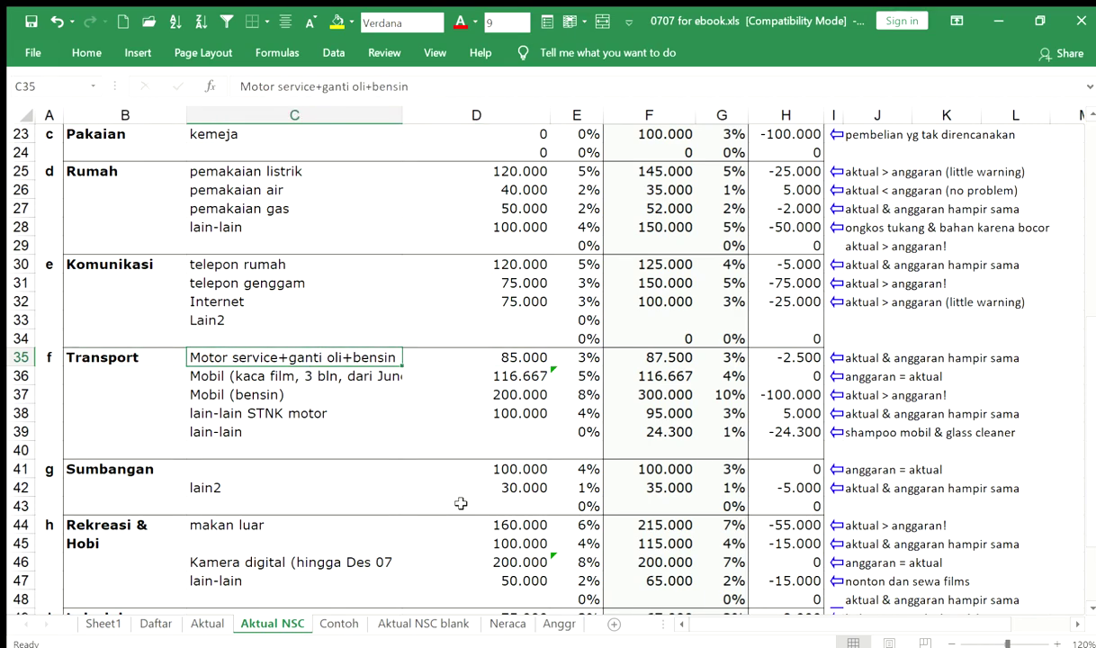
key("Right")
key("Right")
key("Left")
key("Left")
key("Left")
key("Right")
Read the Transport descriptions in C36:C38 and check the budget and percentage of lain-lain STNK motor in row 38.
key("Down")
key("Down")
key("Down")
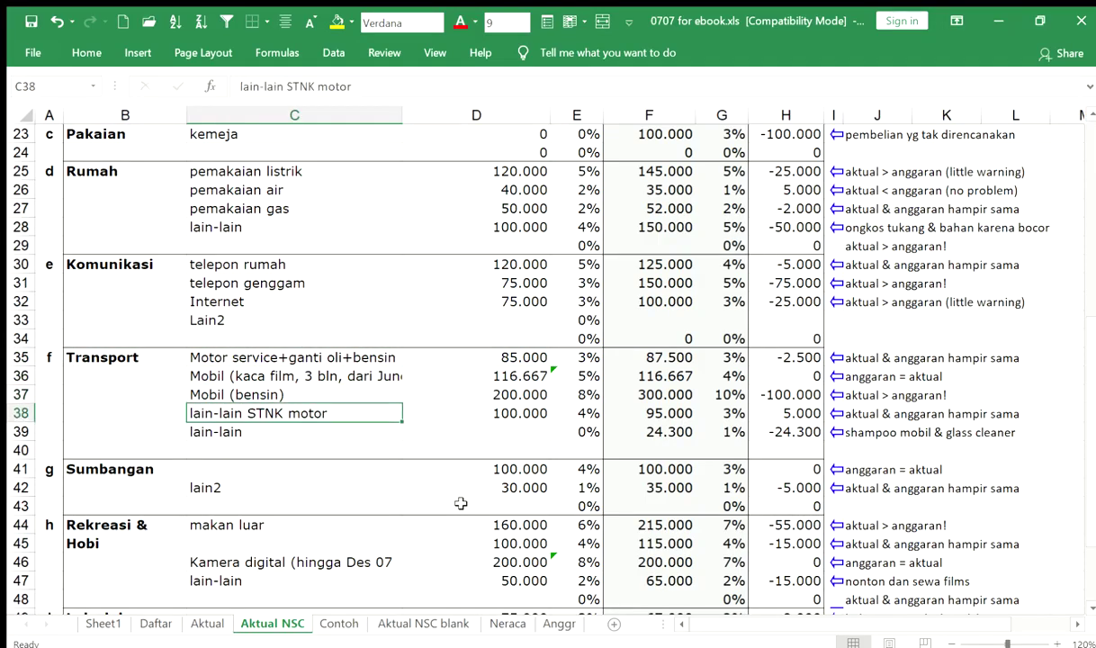
key("Right")
key("Right")
key("Left")
Review the budget amounts of the Transport expenses in D35:D38.
key("Up")
key("Up")
key("Up")
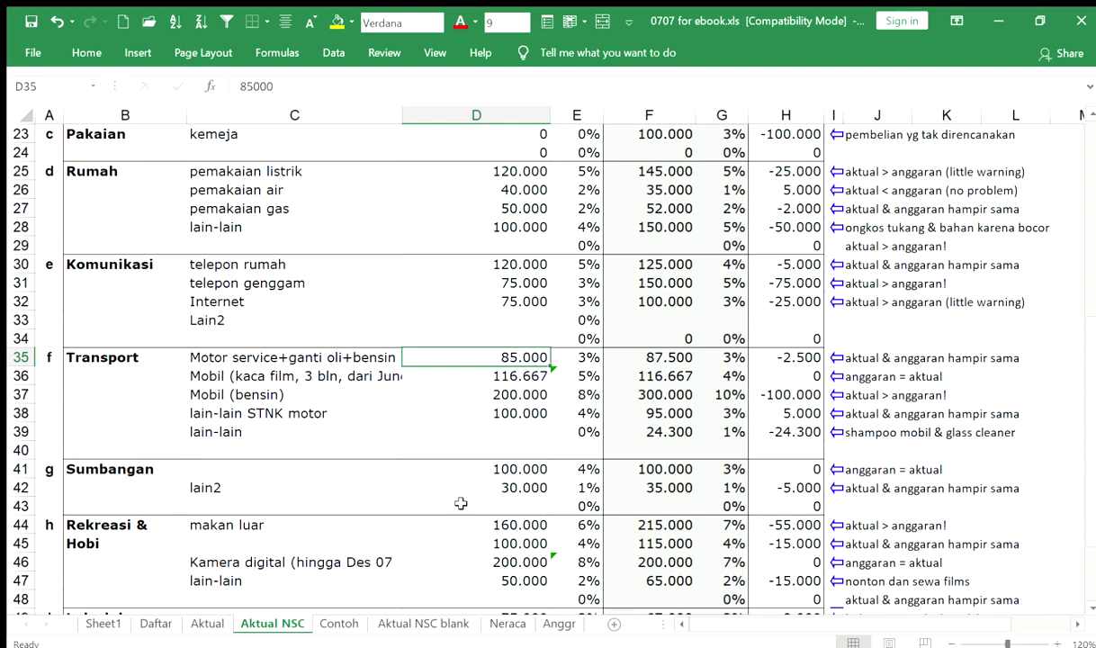
key("Down")
key("Down")
key("Down")
key("Up")
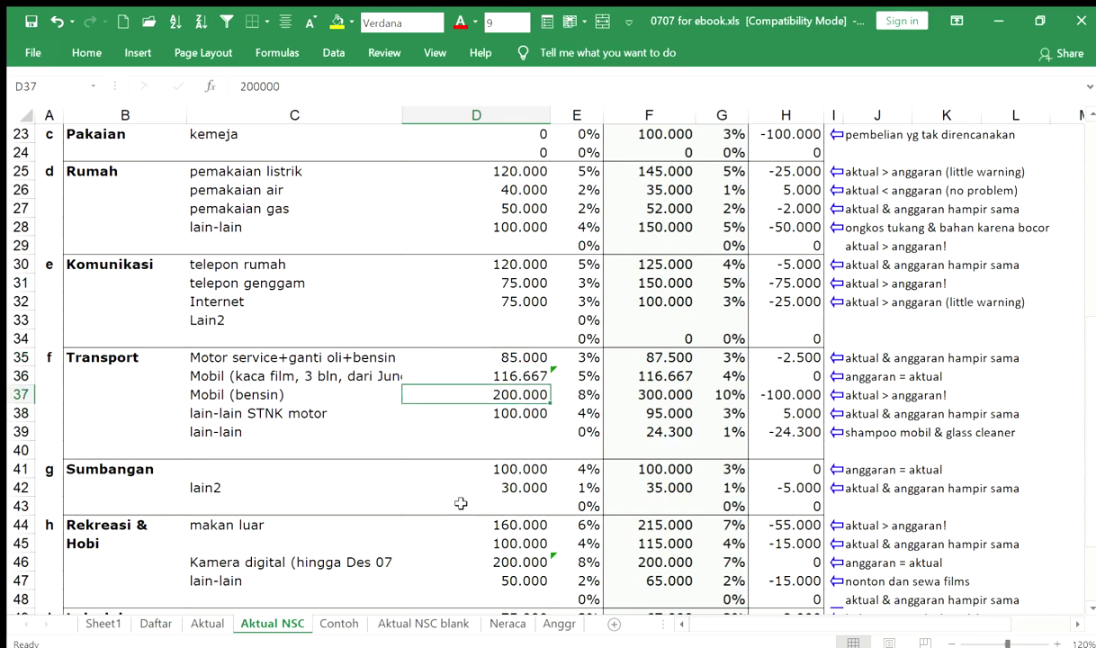
Inspect the budget entry of Motor service in D35 and the formula of Mobil (kaca film) in D36.
key("Up")
key("Up")
key("F2")
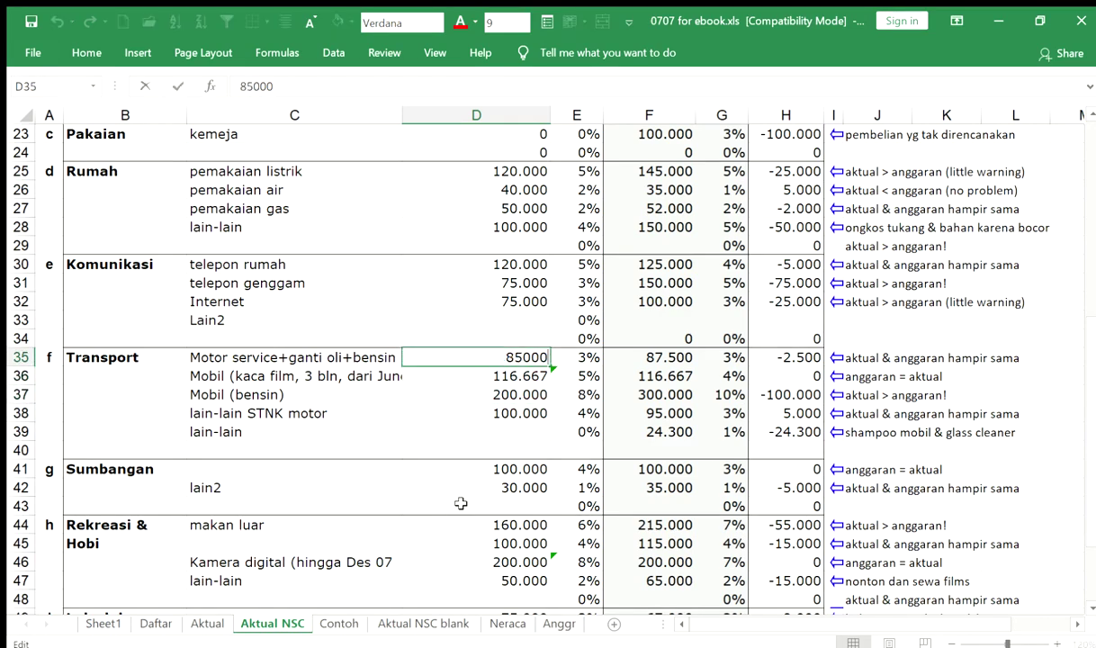
key("Escape")
key("Down")
key("F2")
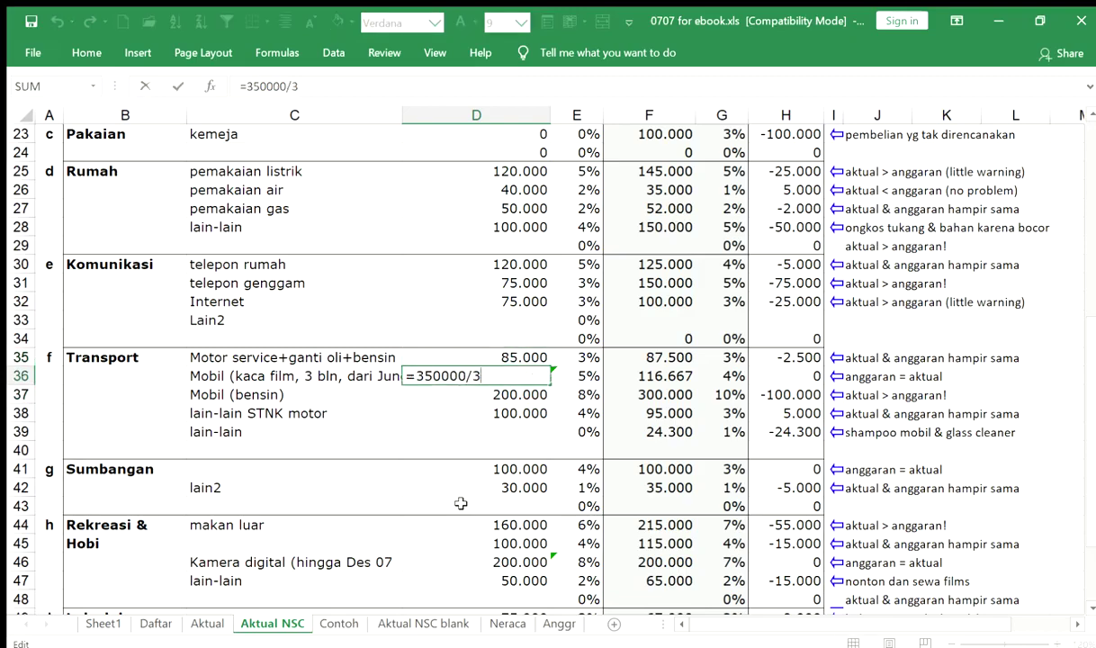
key("Escape")
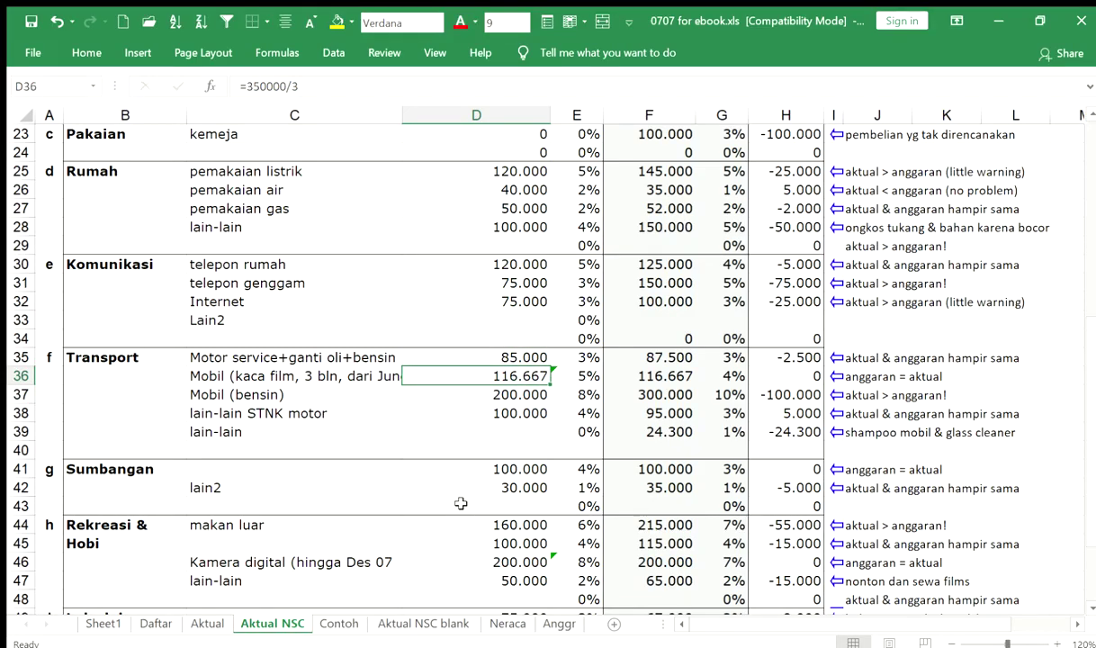
Compare the full Mobil (kaca film) description in C36 with its three-month budget formula in D36.
key("Left")
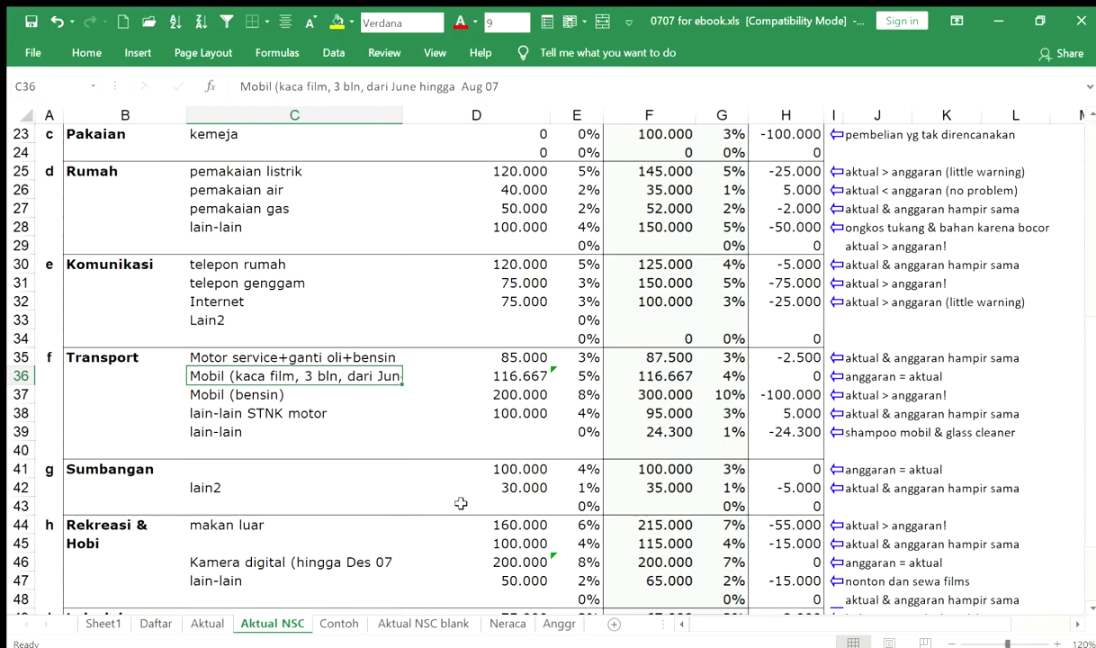
key("Right")
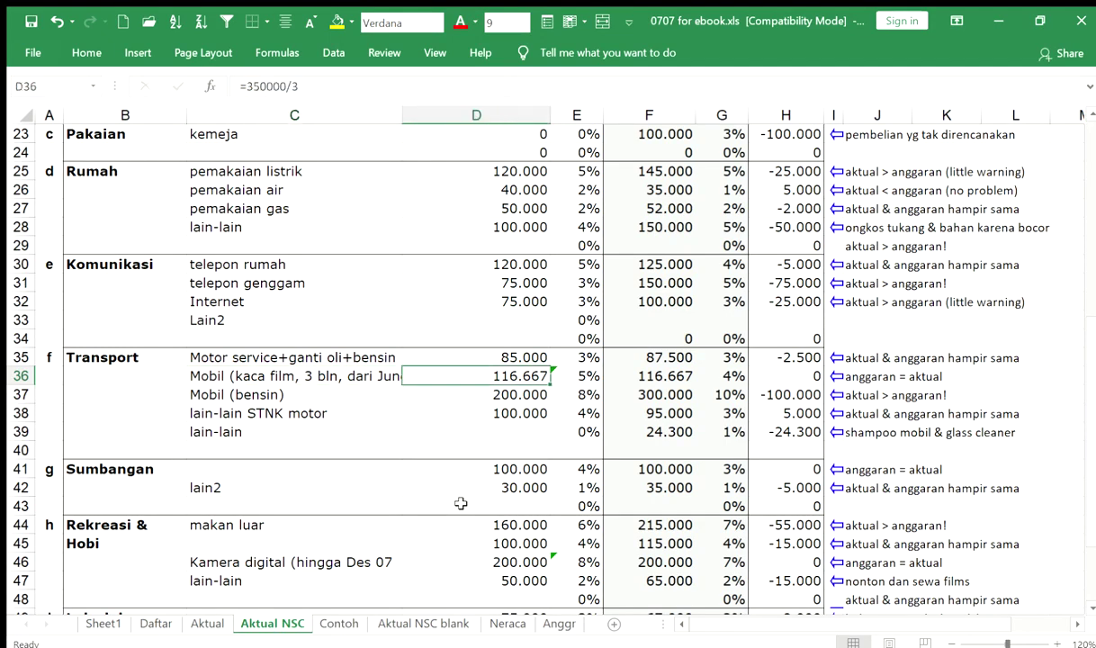
key("F2")
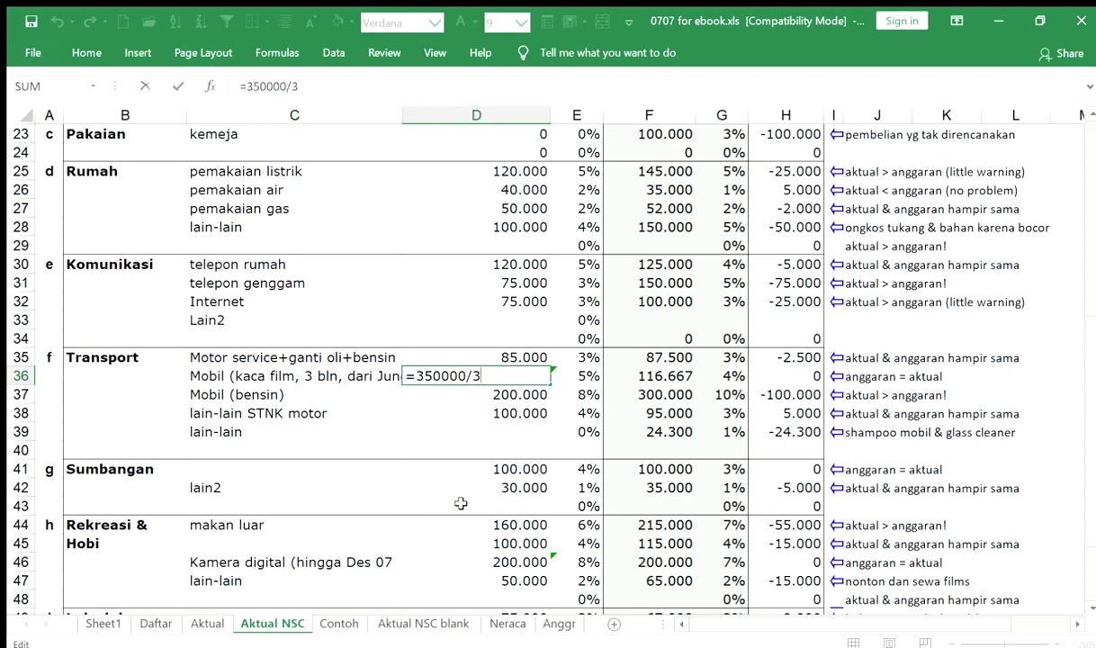
key("Escape")
key("Left")
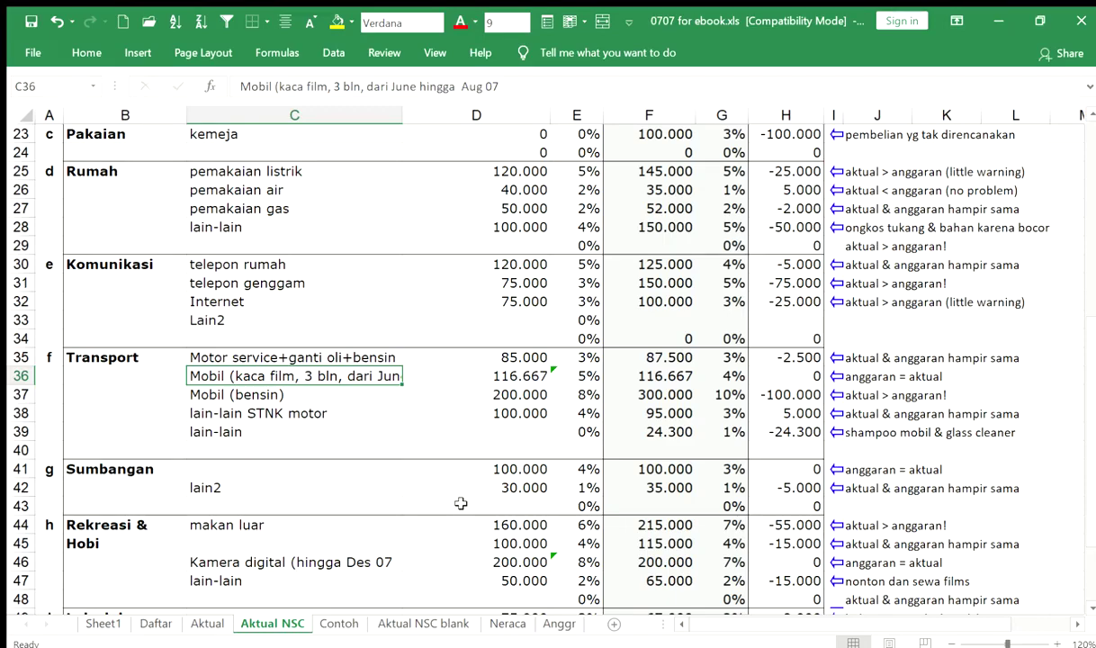
Check the description and budget of Mobil (bensin) in row 37 and the lain-lain STNK motor budget in D38.
key("Right")
key("Down")
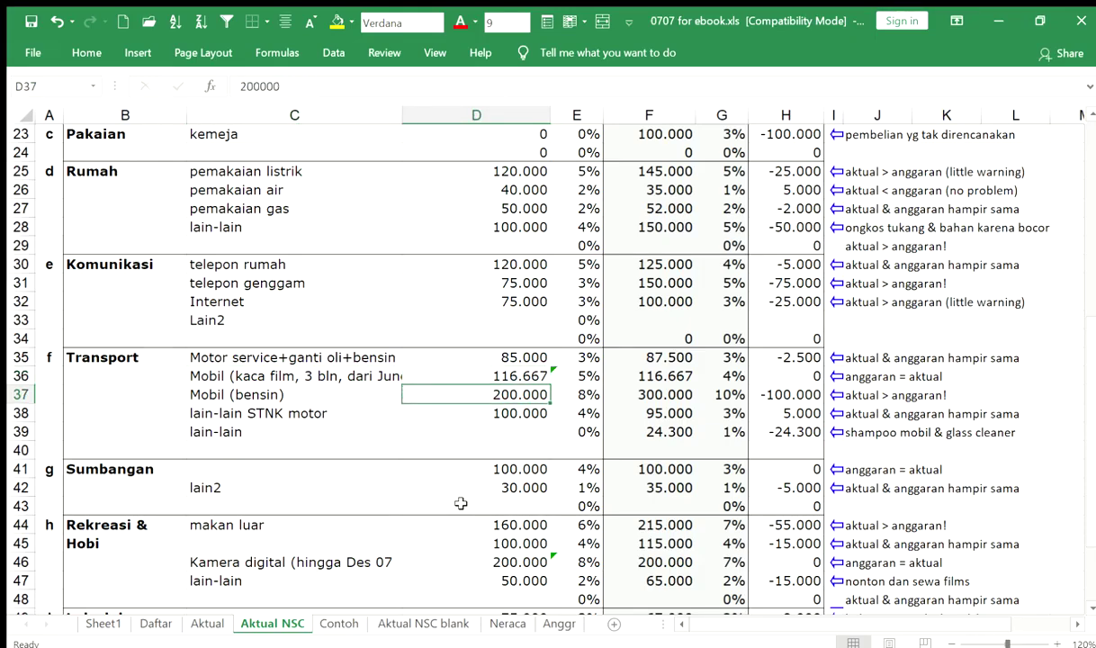
key("Left")
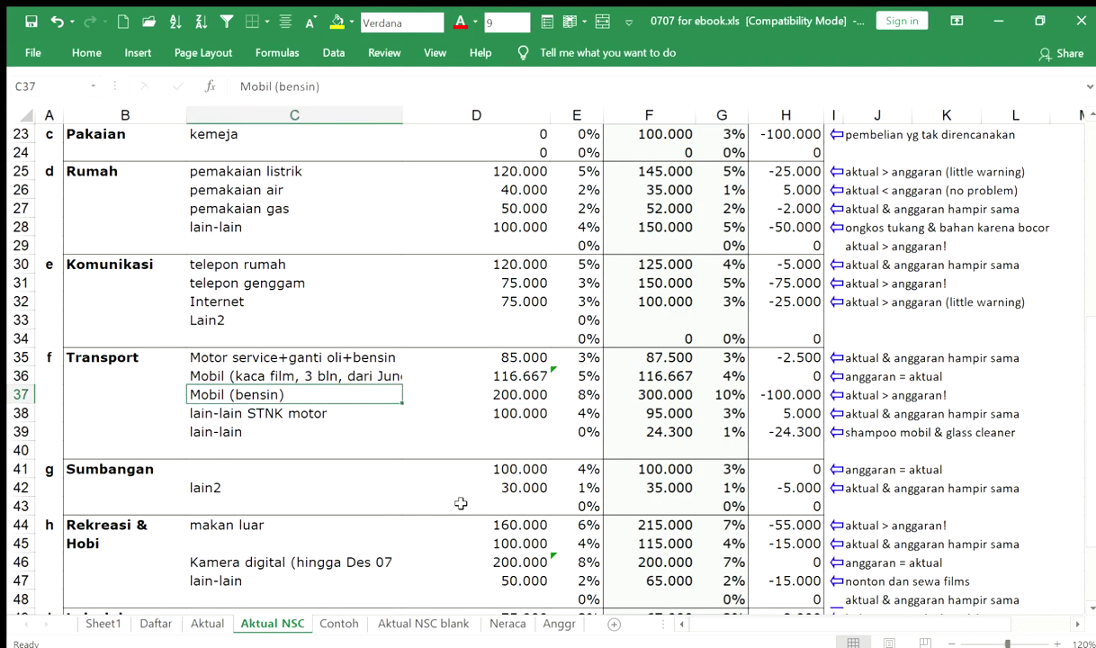
key("Right")
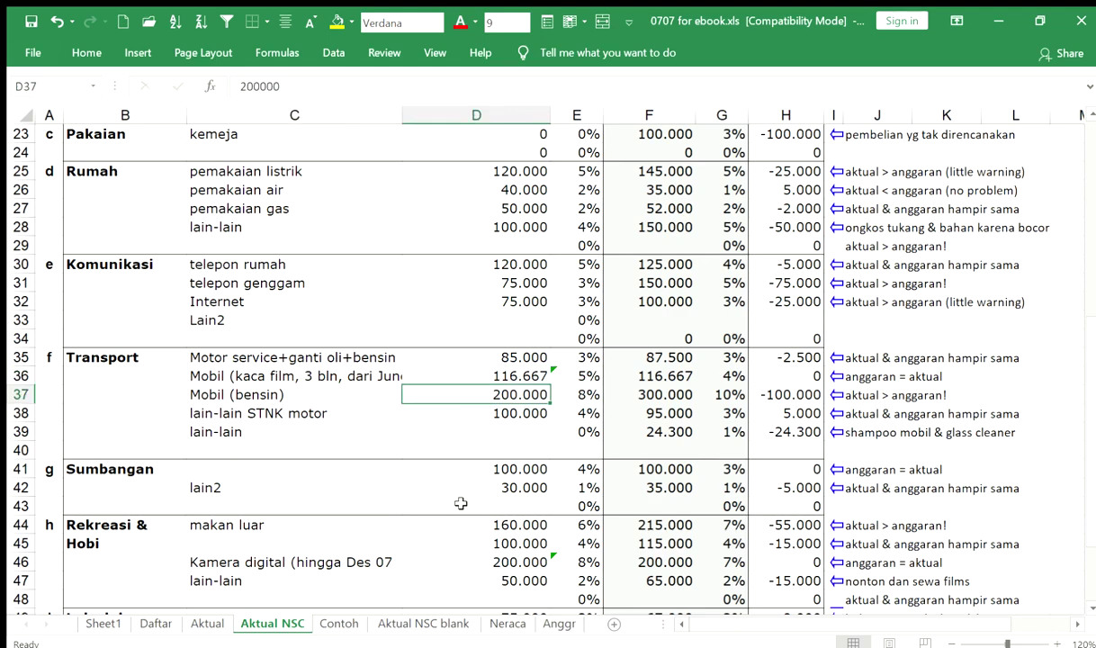
key("Down")
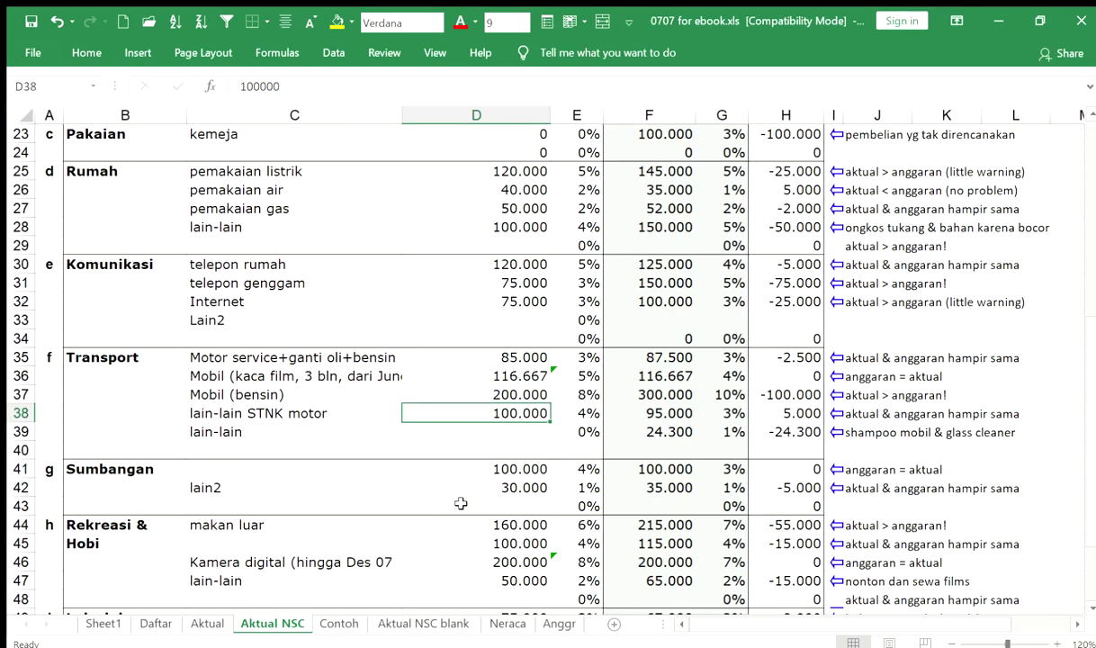
Inspect the actual amount, percentage and budget-minus-actual difference of the Motor service row in F35:H35.
key("Left")
key("Right")
key("Right")
key("Up")
key("Up")
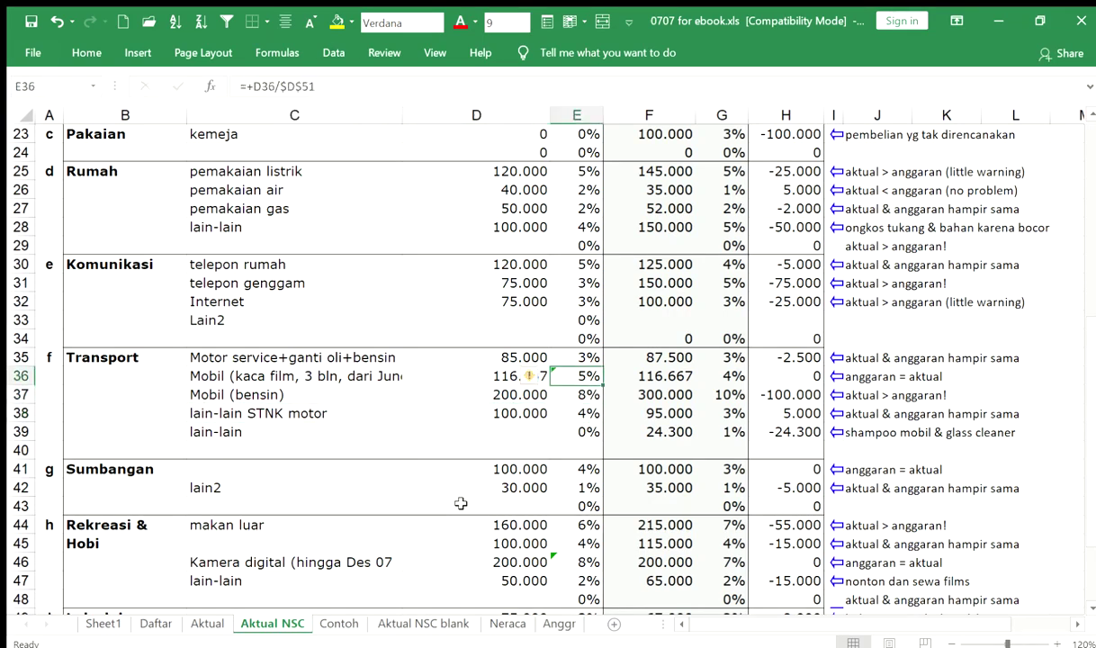
key("Up")
key("Right")
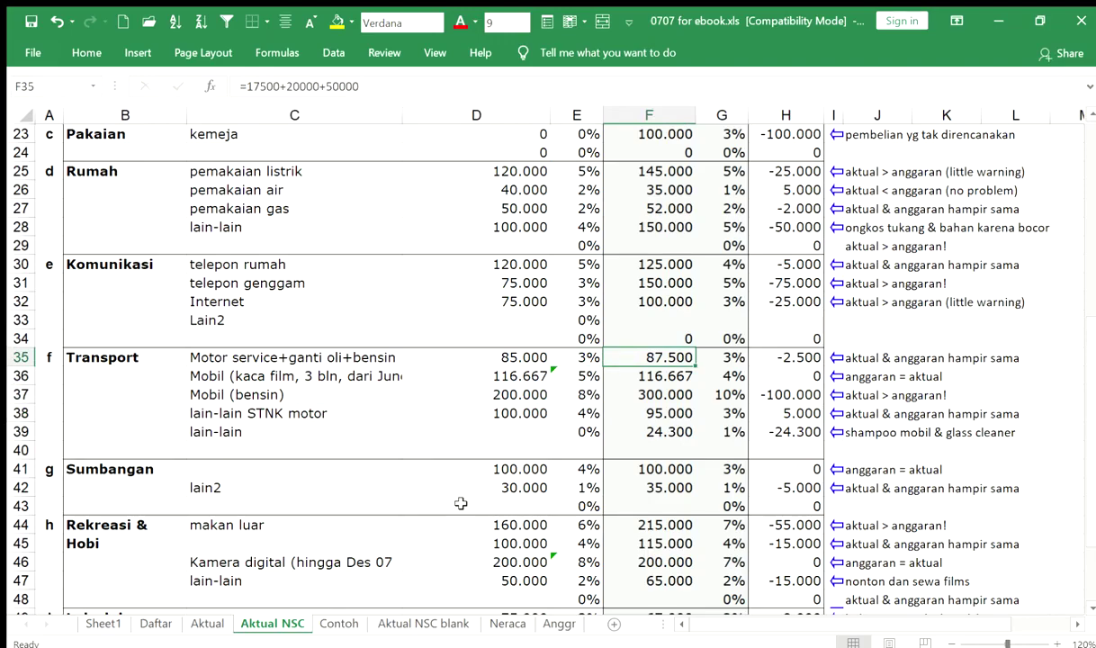
key("Right")
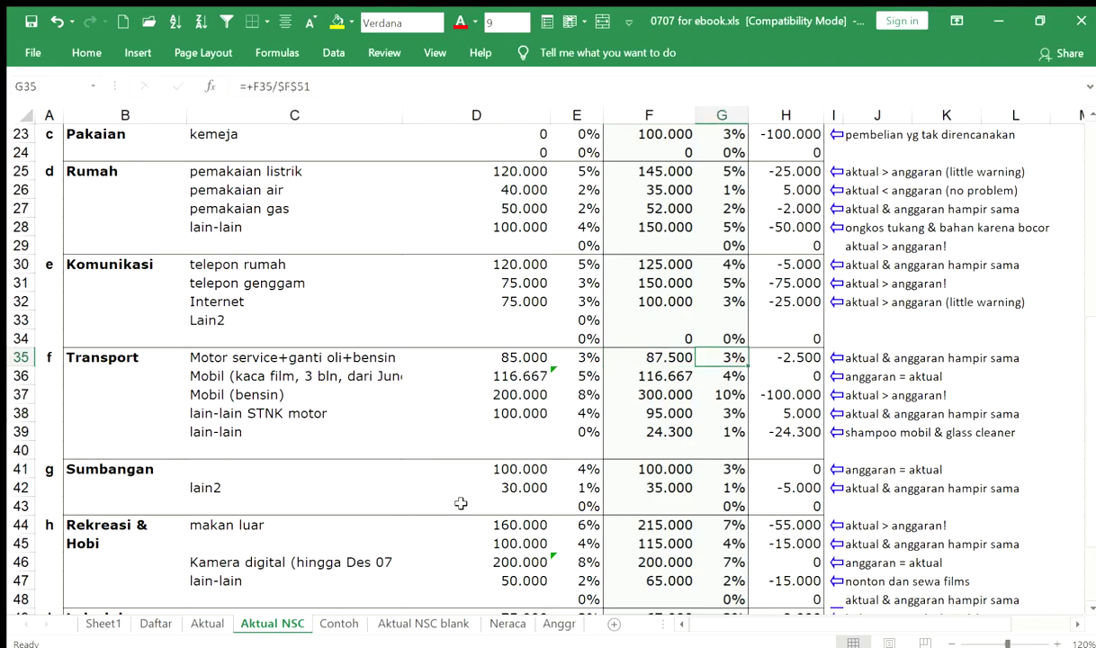
key("Right")
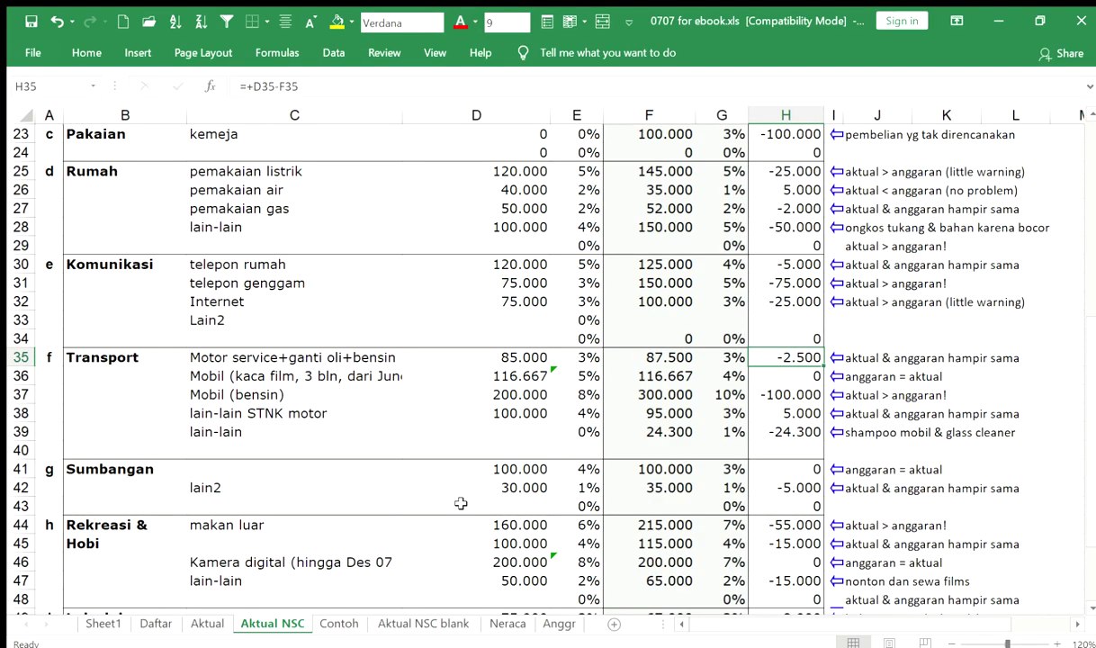
key("Left")
key("Left")
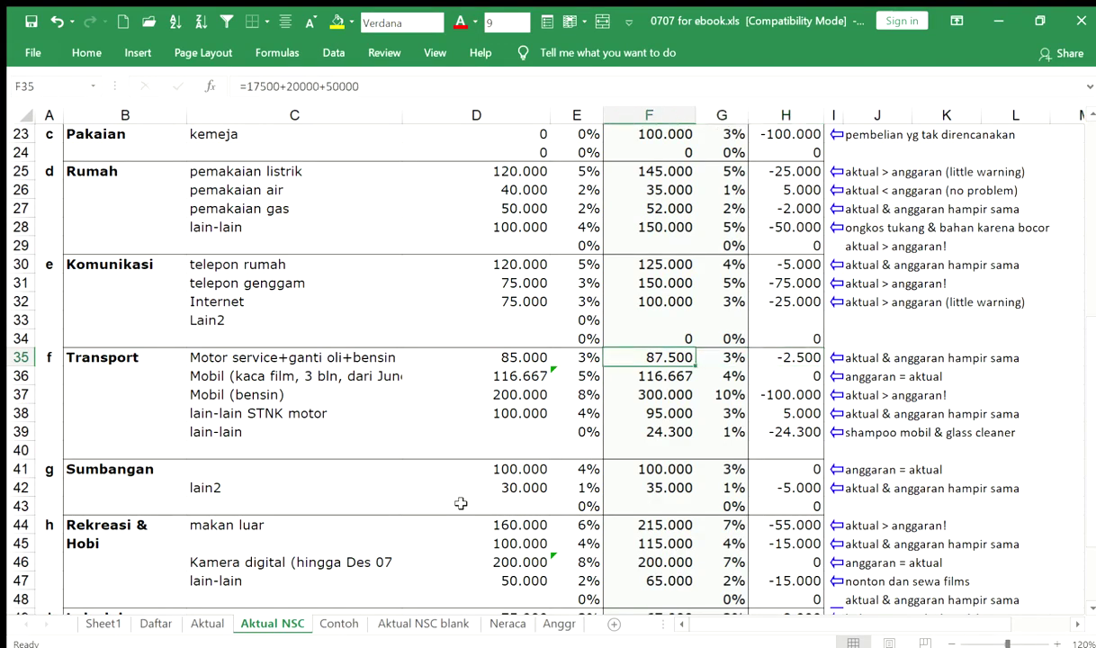
Check the budget formula of Mobil (kaca film) in D36 against the June to August period named in C36.
key("Down")
key("Left")
key("Left")
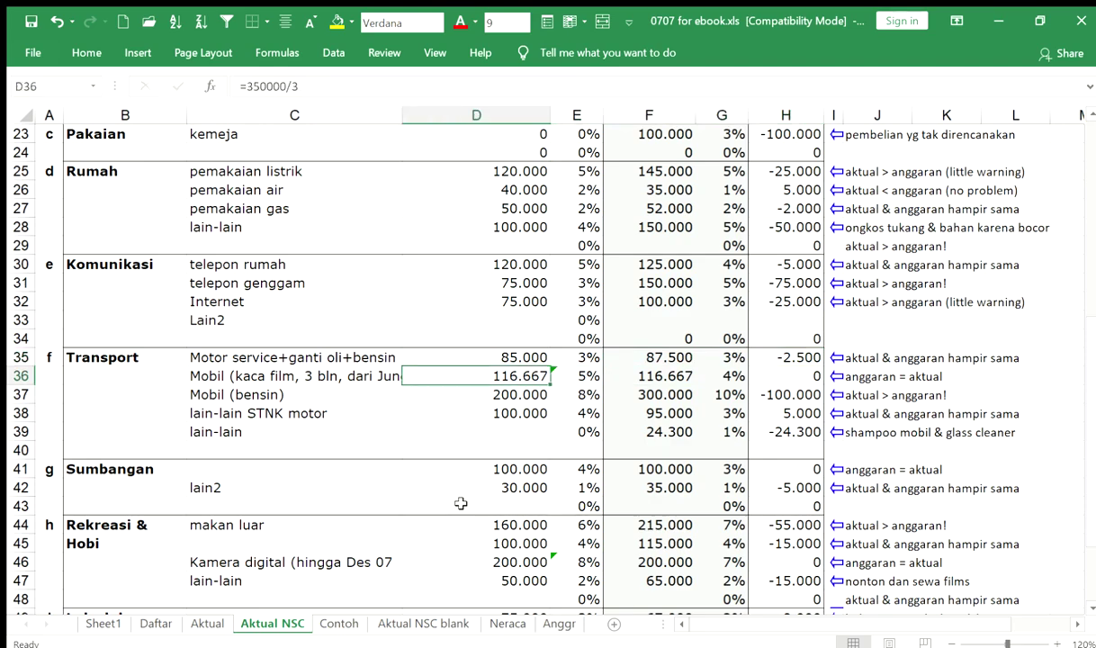
key("Right")
key("Right")
key("Left")
key("Left")
key("Left")
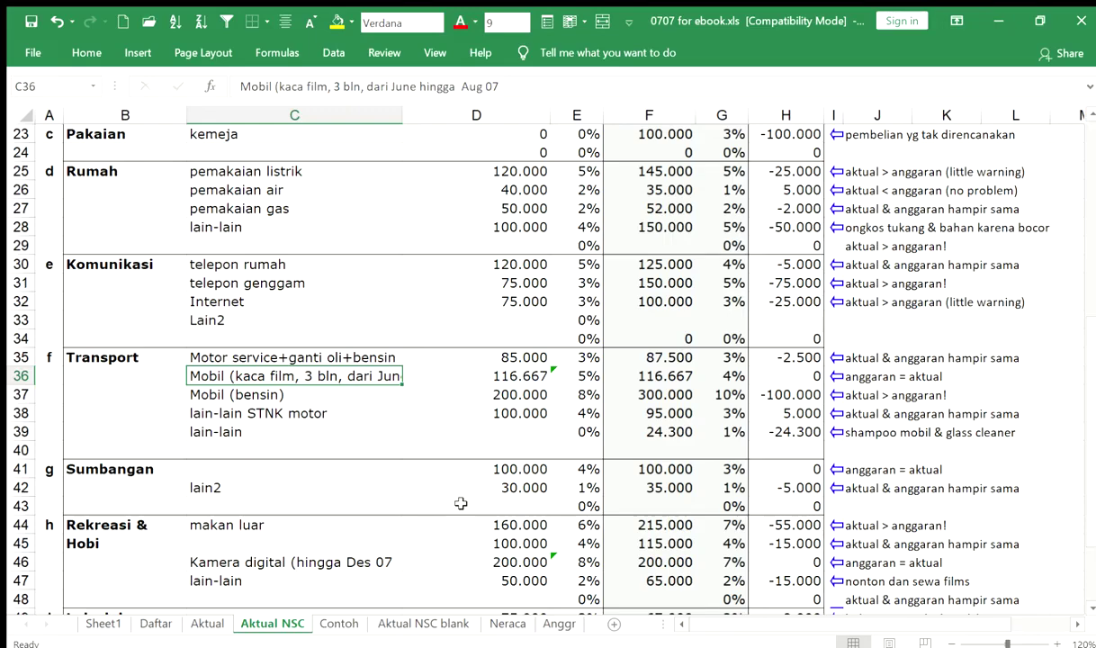
key("Right")
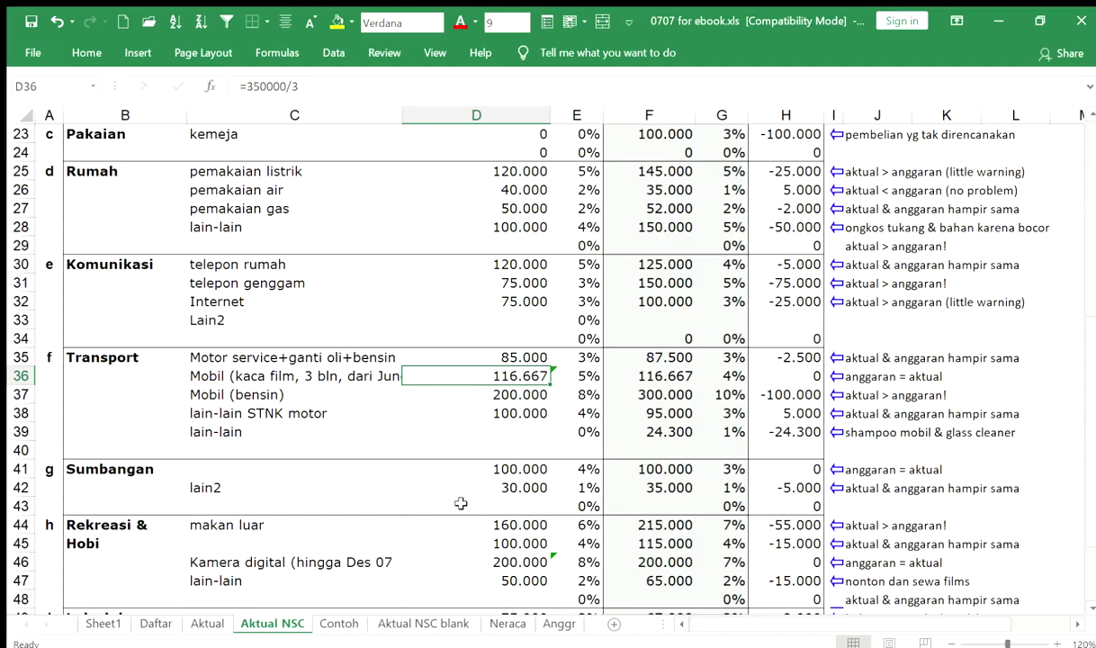
key("Left")
key("Right")
Compare the budget of Mobil (bensin) in D37 with its percentage and the actual amount in F37.
key("Down")
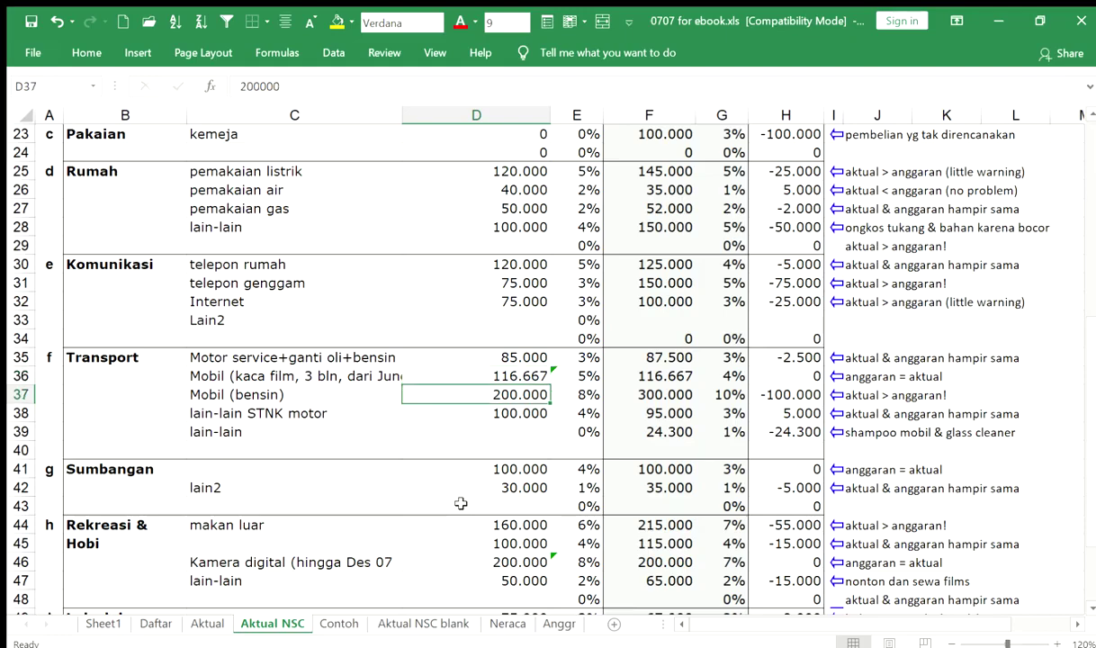
key("Right")
key("Right")
key("Right")
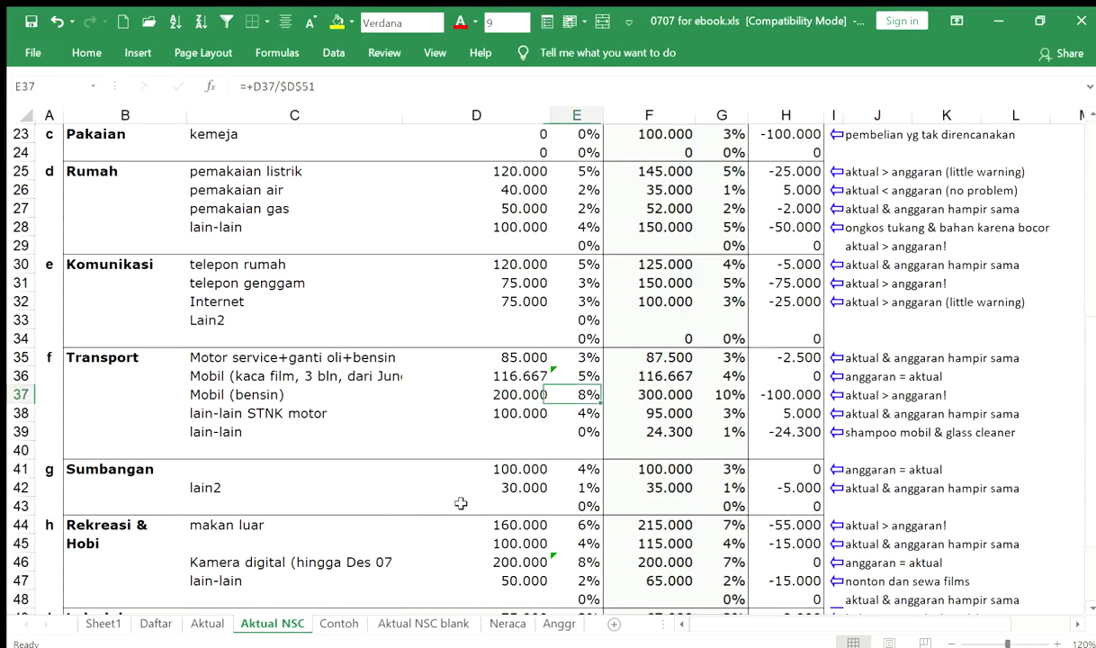
key("Left")
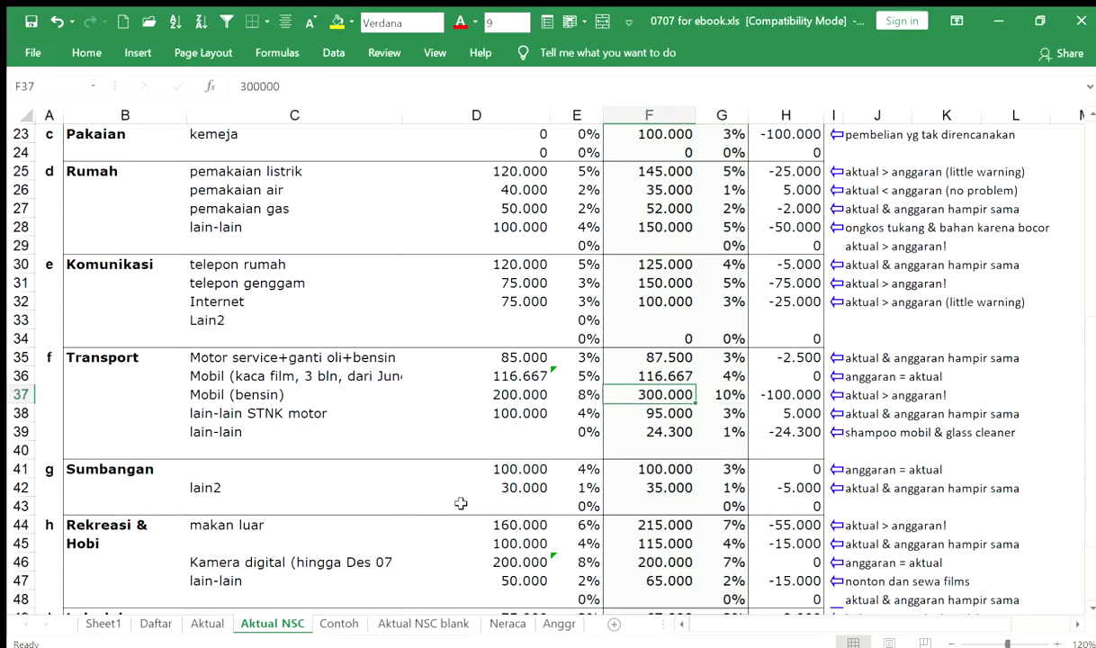
Compare the lain-lain STNK motor budget with its actual in row 38 and inspect the lain-lain actual formula in F39.
key("Down")
key("Left")
key("Left")
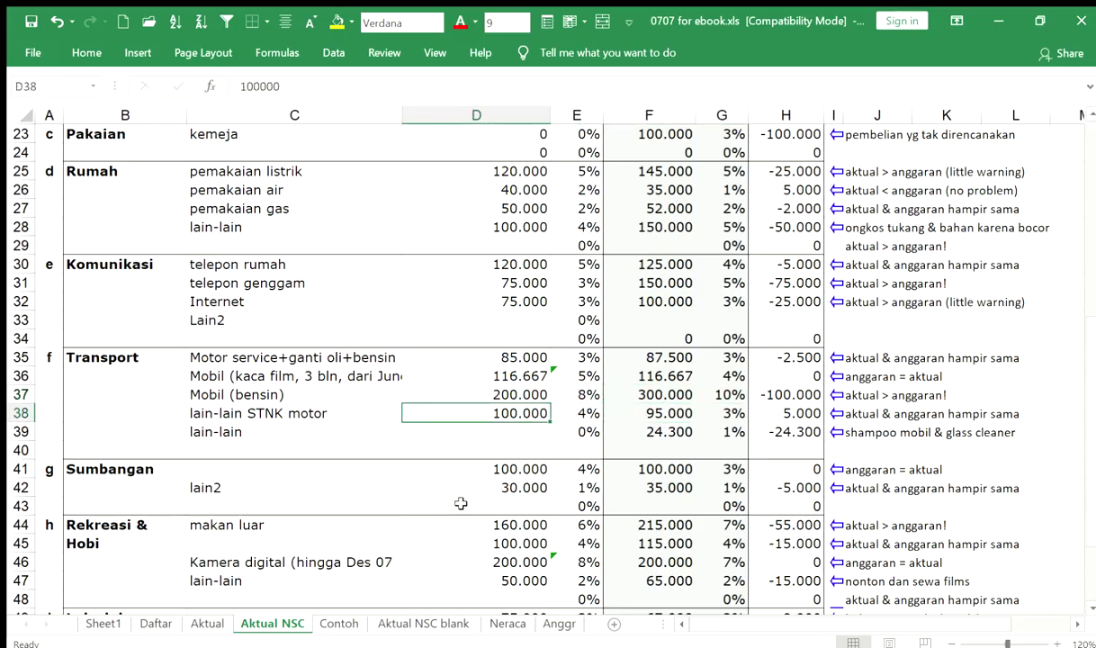
key("Right")
key("Right")
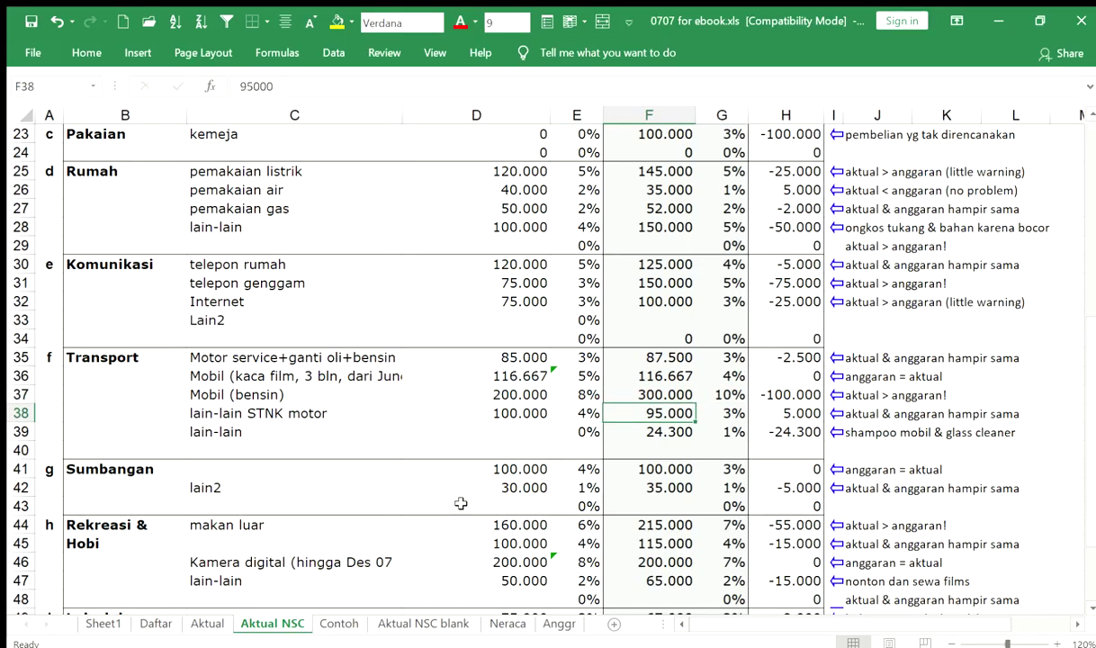
key("Down")
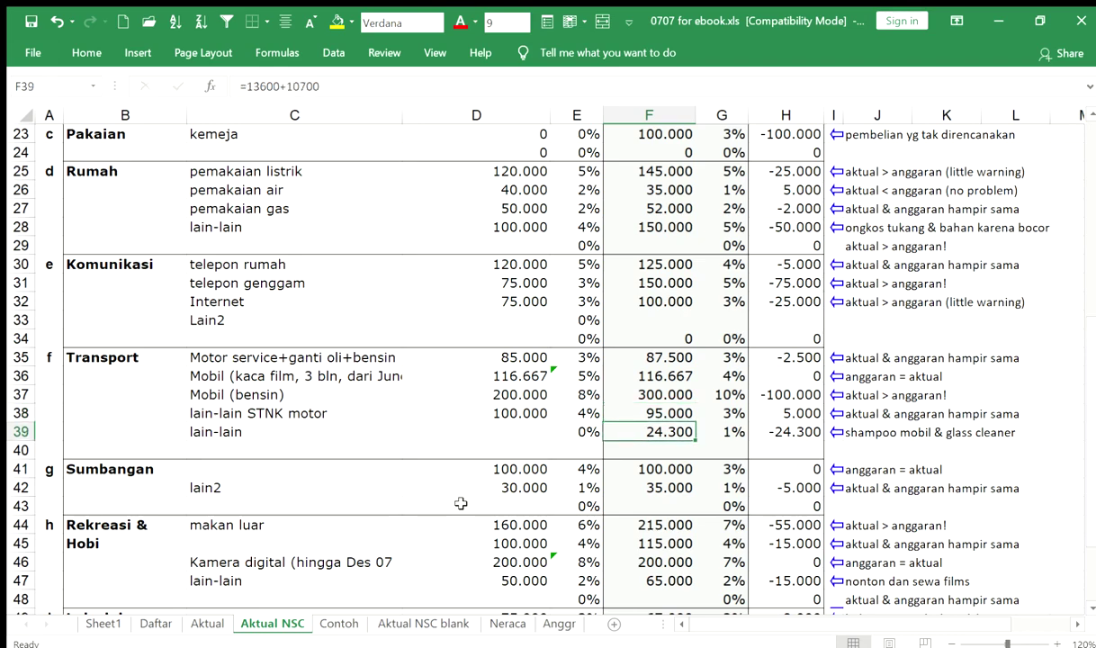
key("Down")
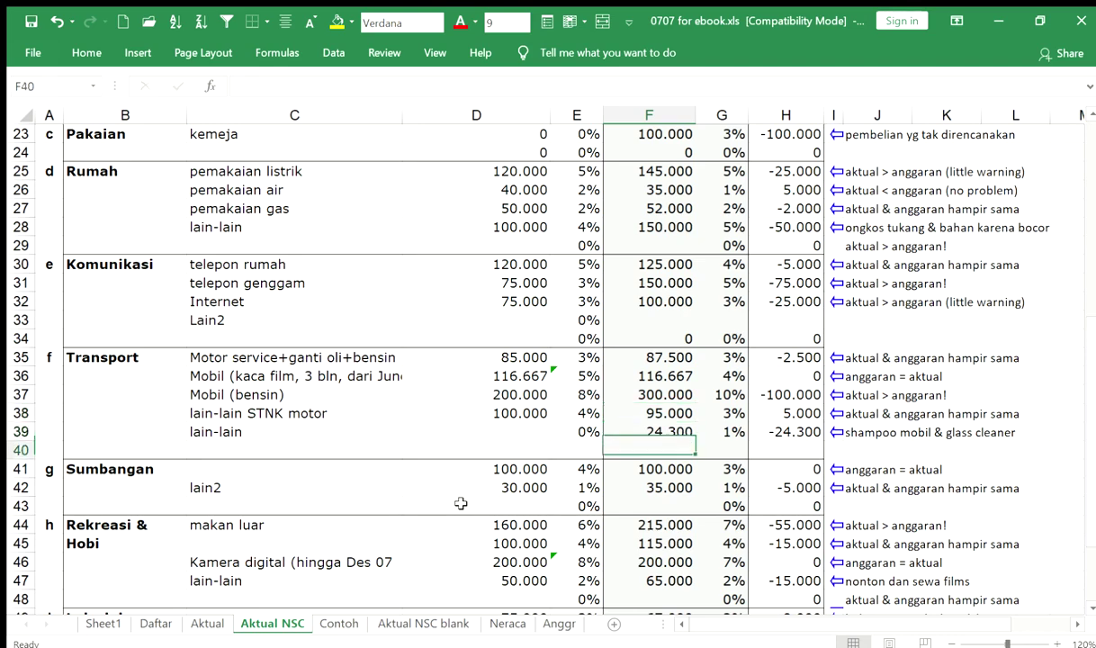
Review the budgeted and actual Sumbangan amounts in rows 41 to 43.
key("Down")
key("Left")
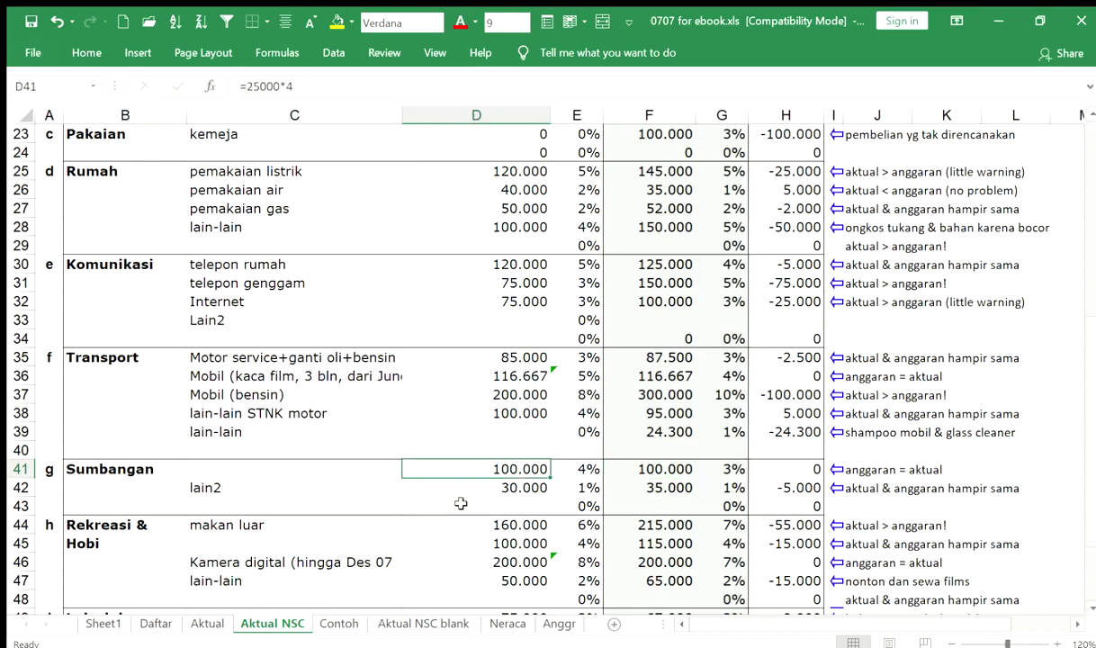
key("Right")
key("Right")
key("Down")
key("Down")
Review the budget, percentage and actual amounts of the Rekreasi & Hobi items in rows 44 to 47.
key("Down")
key("Down")
key("Down")
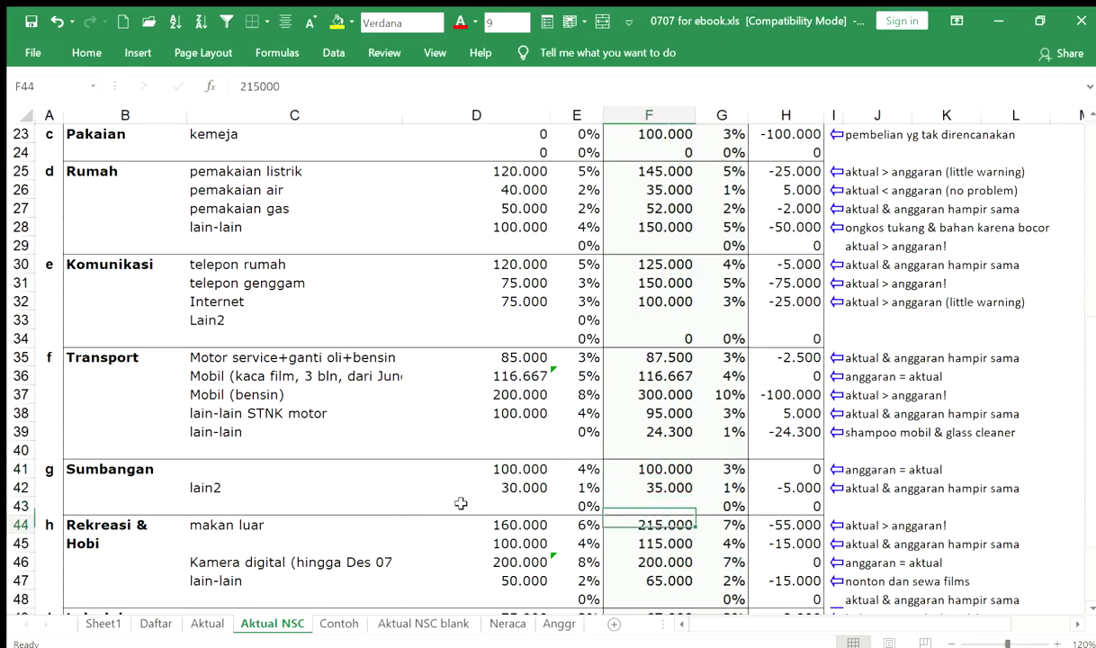
key("Up")
key("Up")
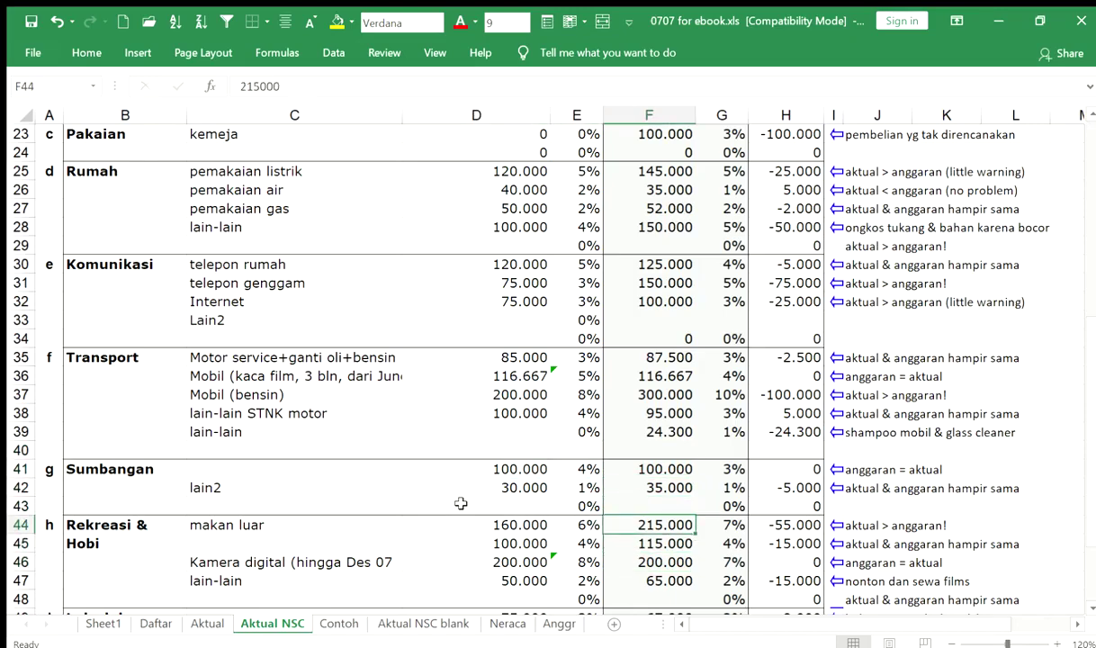
key("Left")
key("Left")
key("Right")
key("Right")
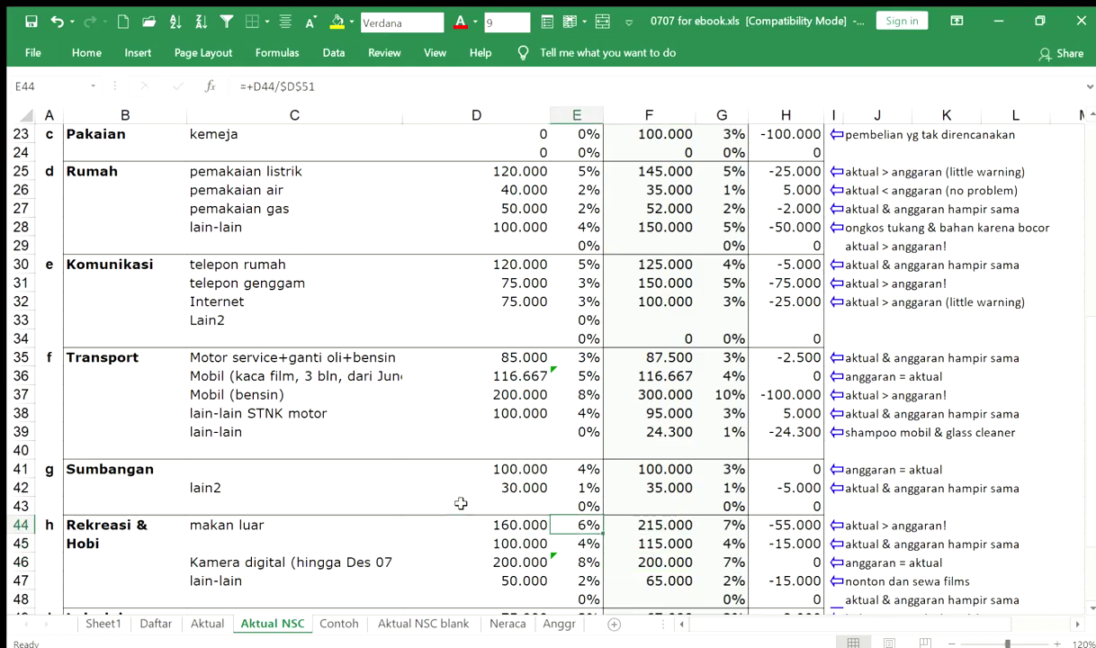
key("Down")
key("Down")
key("Down")
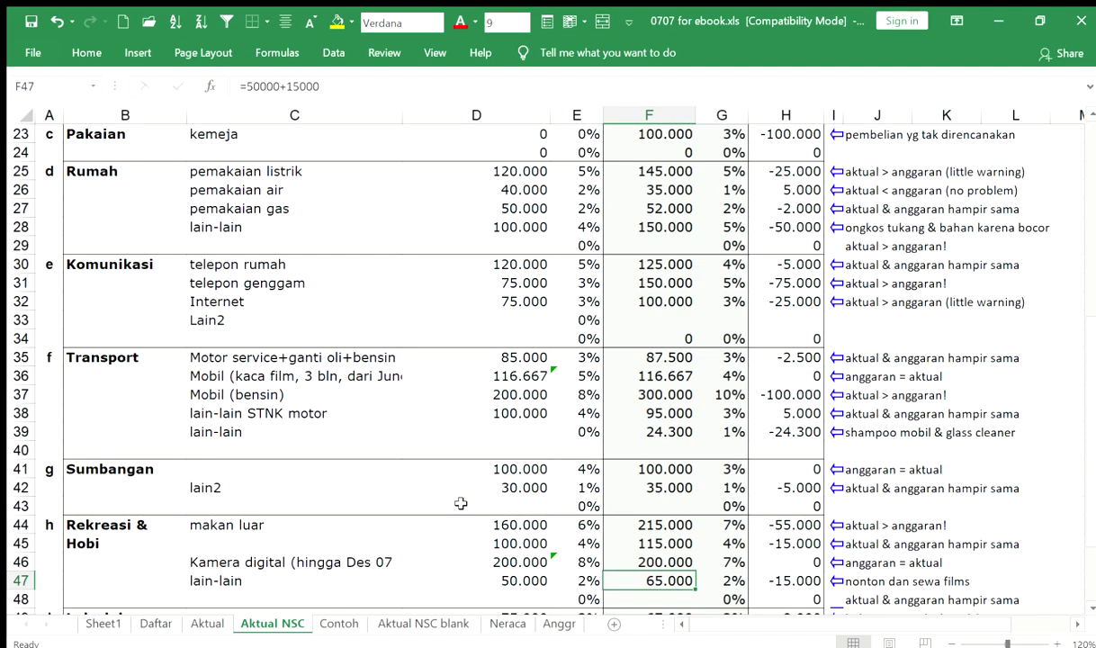
Add the missing closing parenthesis to the description in C46 so it reads "Kamera digital (hingga Des 07)".
key("Up")
key("Left")
key("Left")
key("Left")
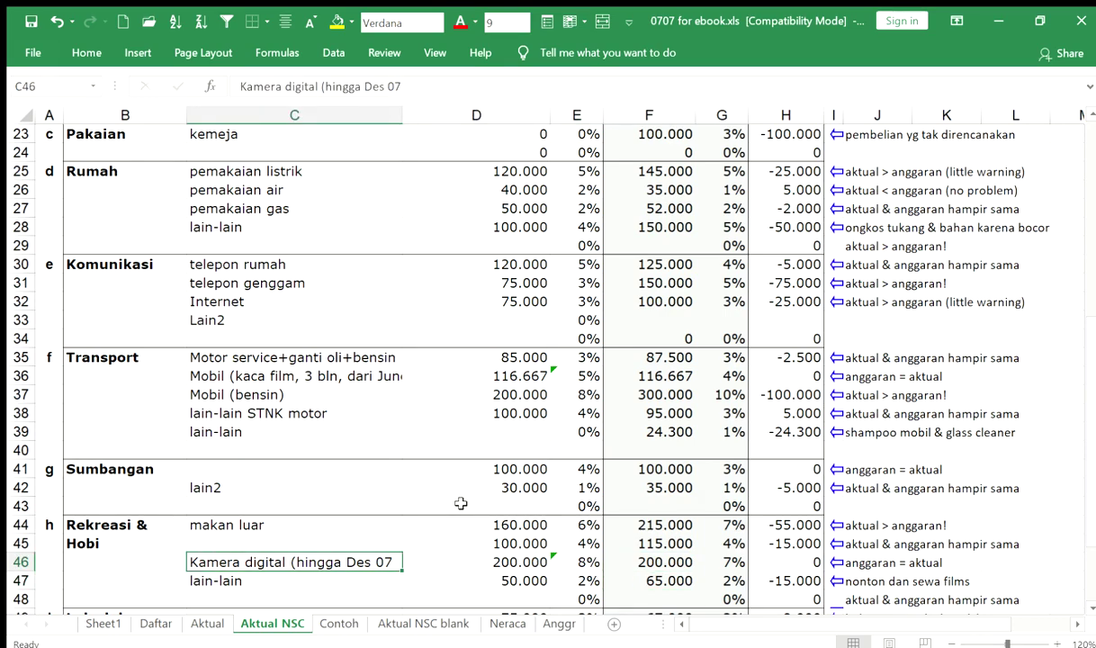
key("F2")
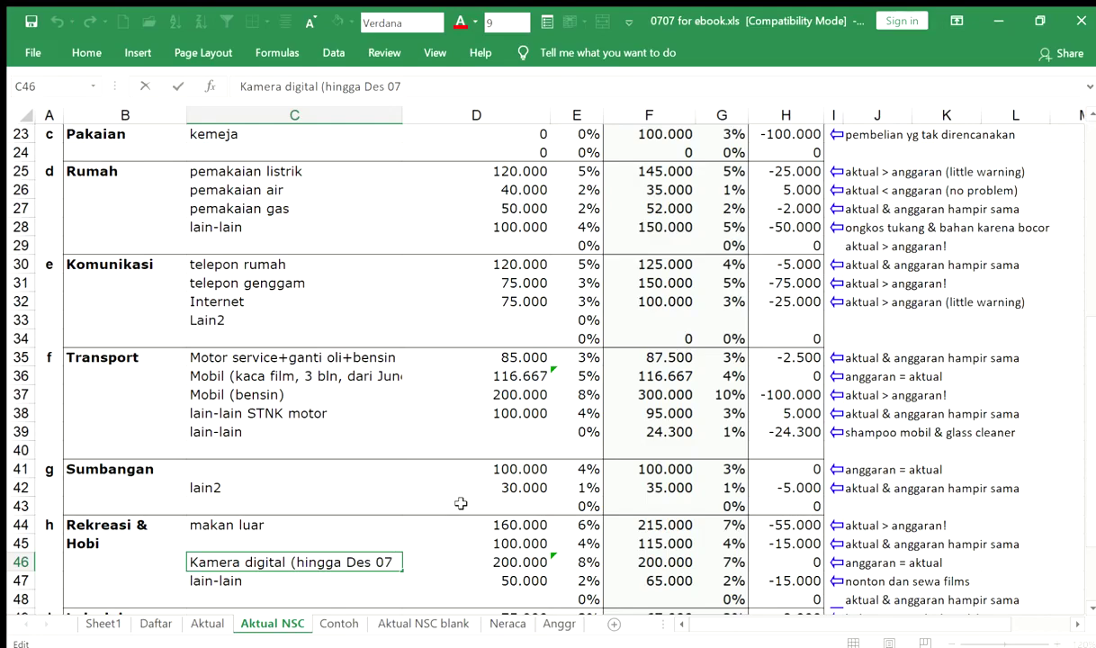
type(")")
key("Return")
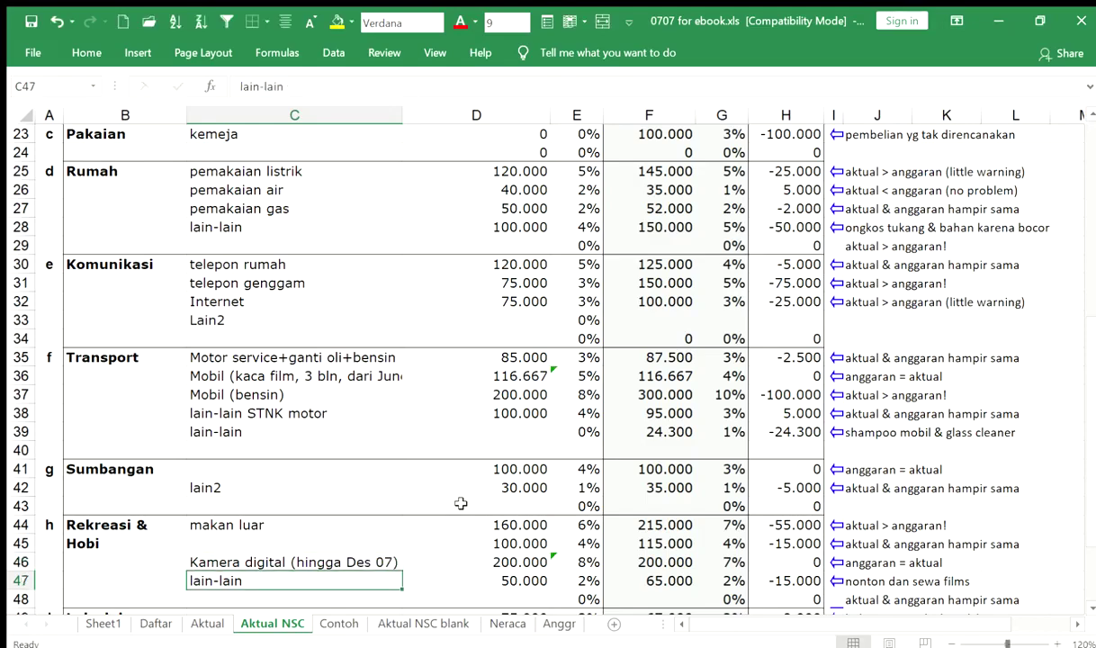
Compare the Kamera digital description in C46 with its instalment budget formula in D46.
key("Up")
key("Right")
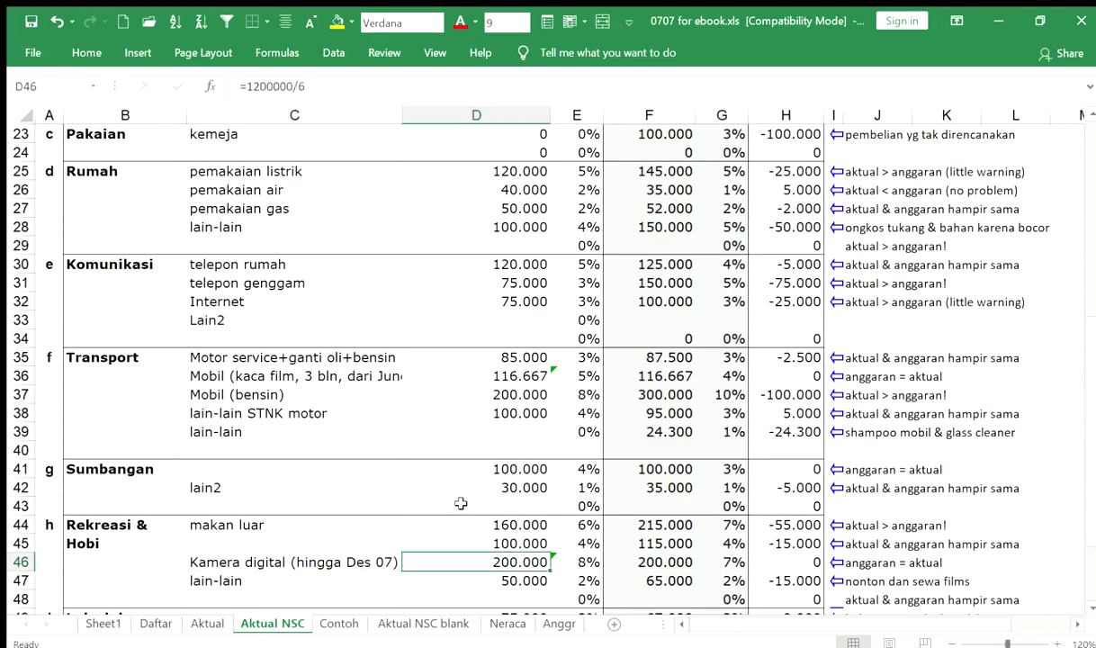
key("Left")
key("Right")
key("Left")
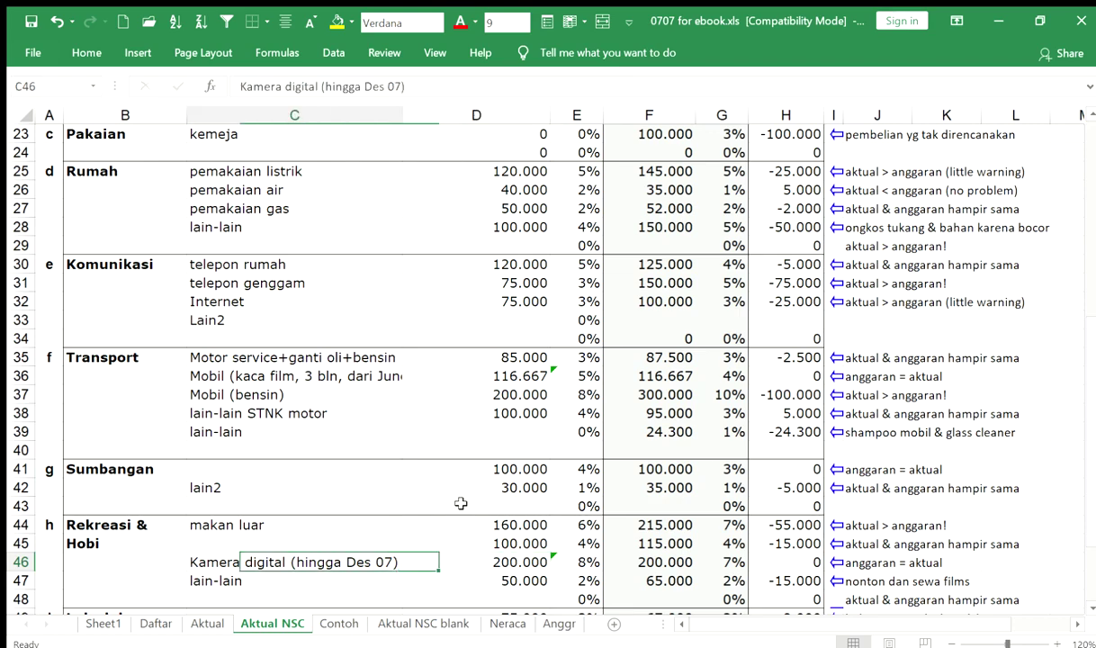
key("Right")
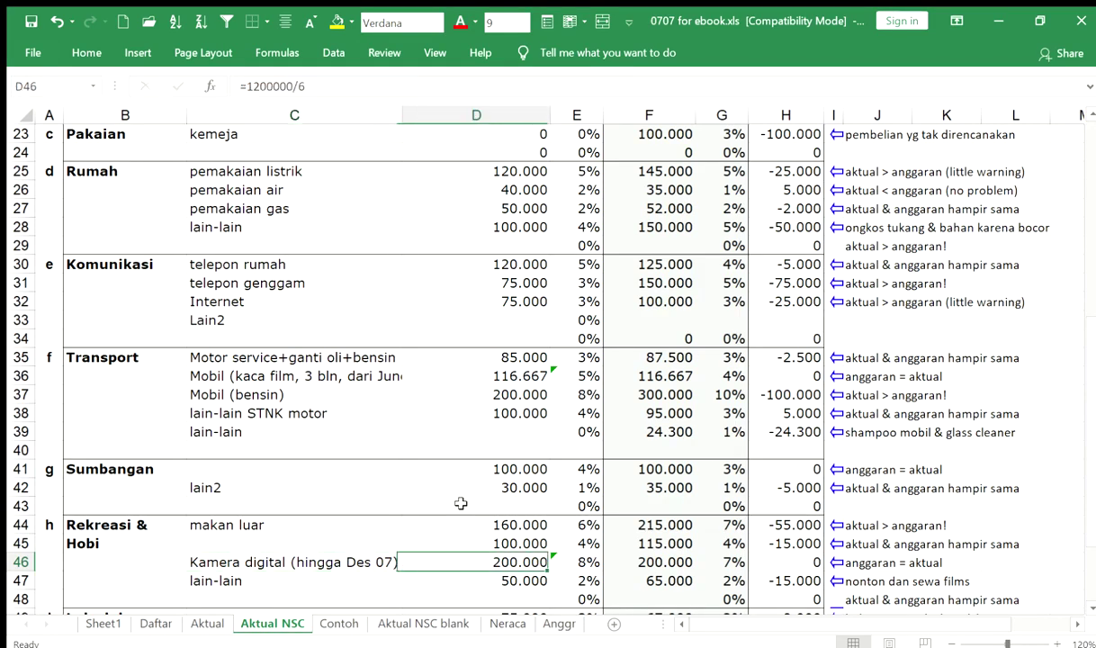
key("Left")
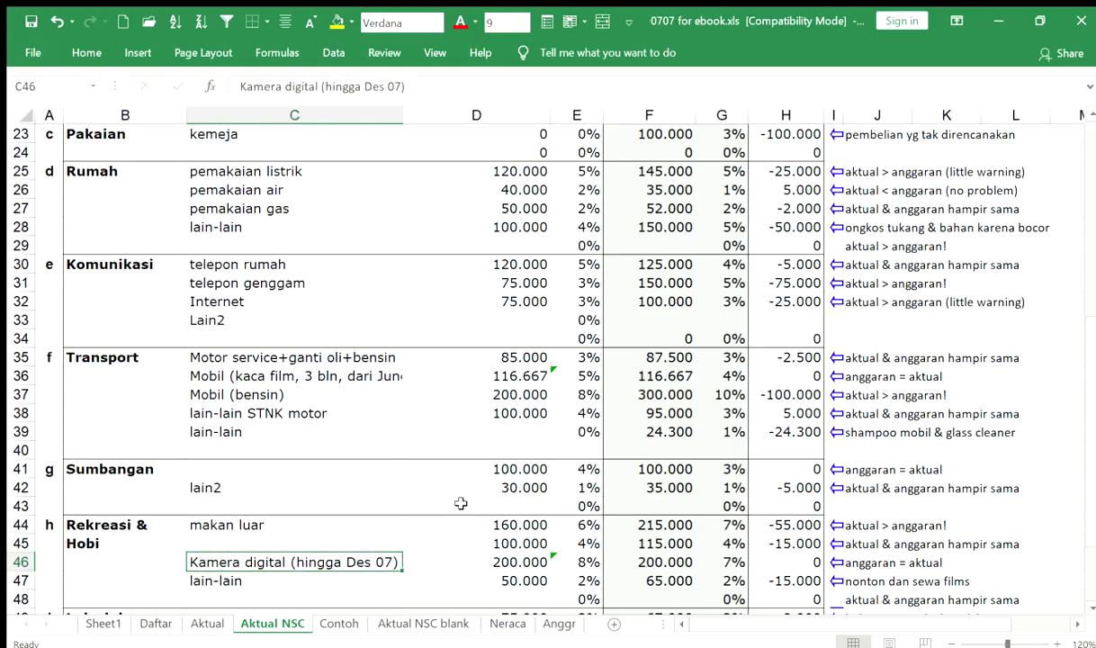
key("Right")
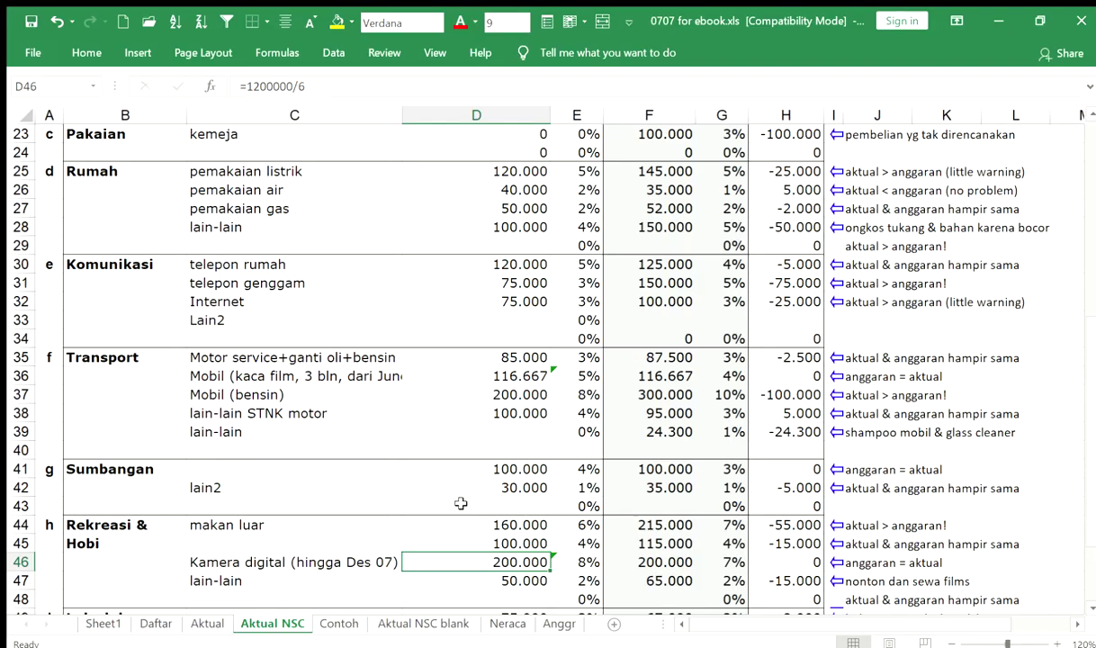
key("Down")
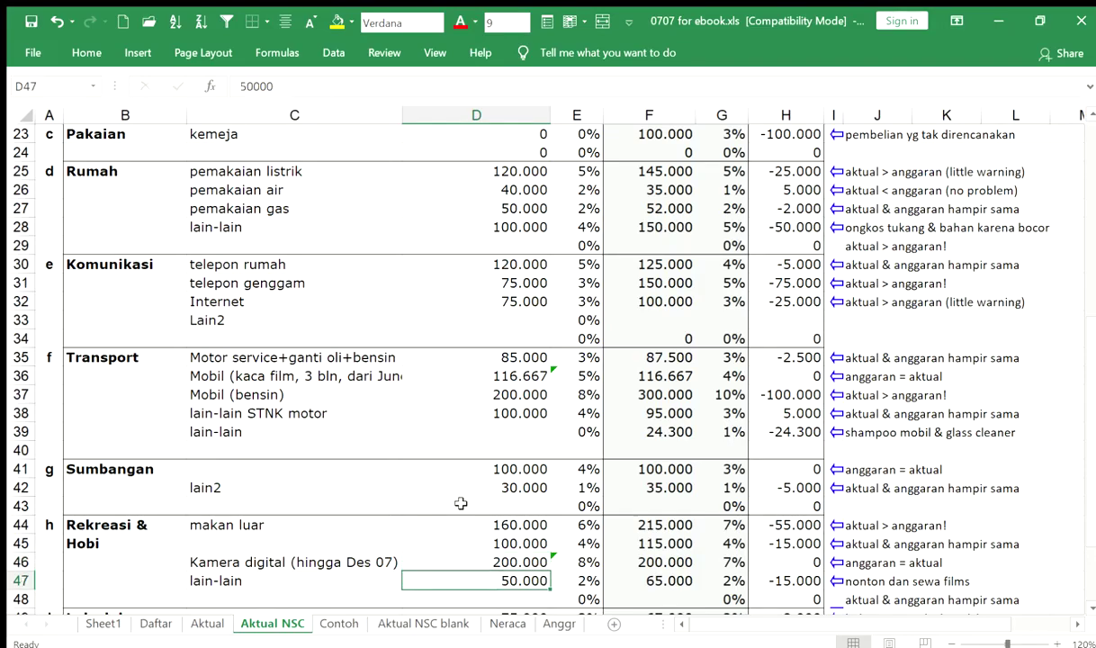
key("Up")
key("Left")
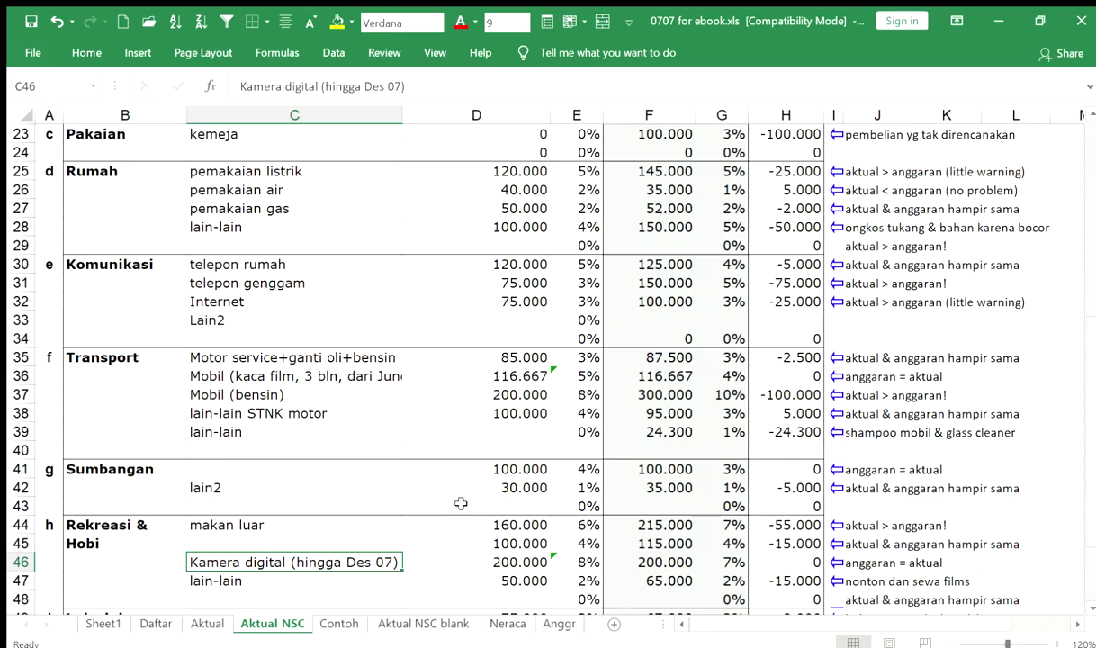
Check the percentages of Kamera digital in row 46 and the figures of the Rekreasi & Hobi lain-lain item in row 47.
key("Right")
key("Right")
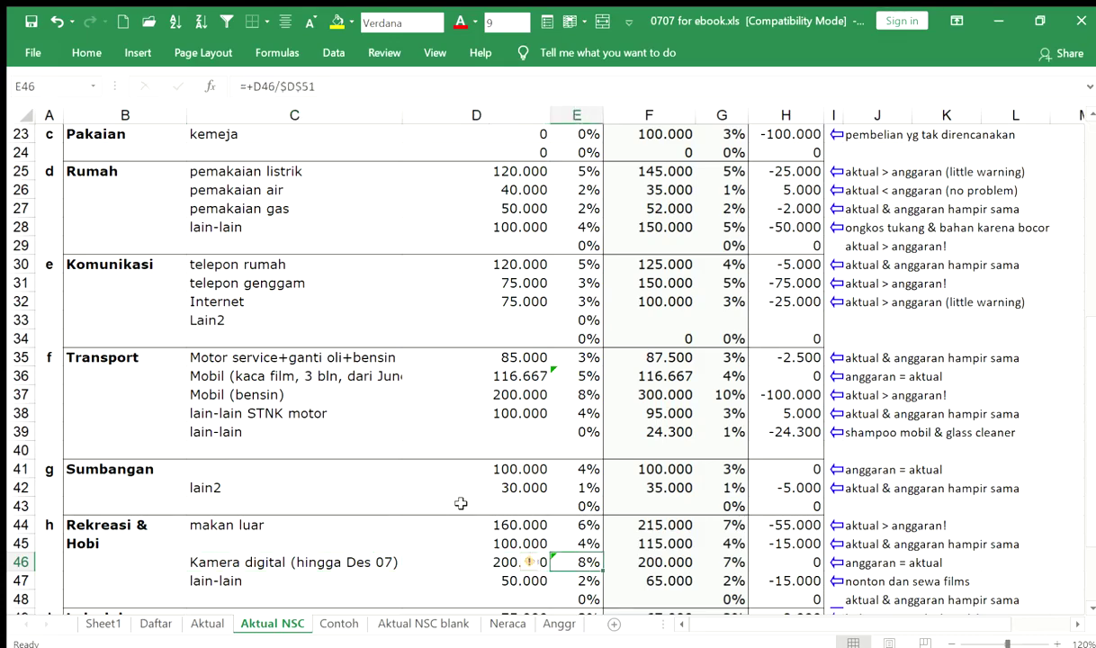
key("Right")
key("Right")
key("Down")
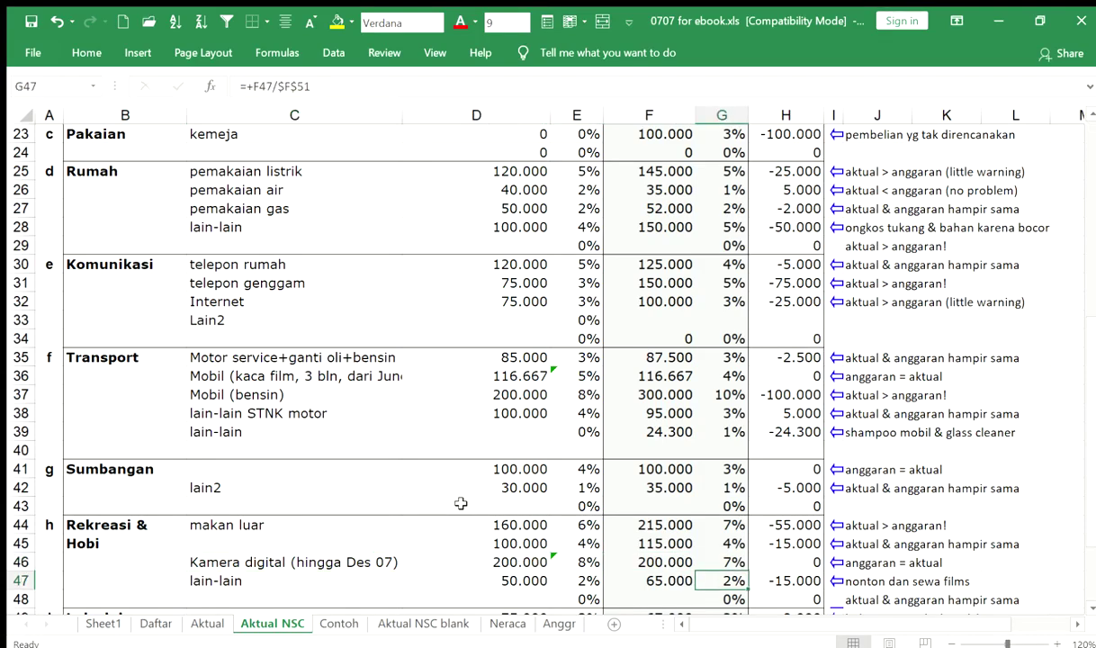
key("Left")
key("Left")
key("Left")
key("Left")
Examine the Lain-lain row, the Total kas keluar row and the Selisih cash inflow & outflow row in rows 49 to 52.
key("Down")
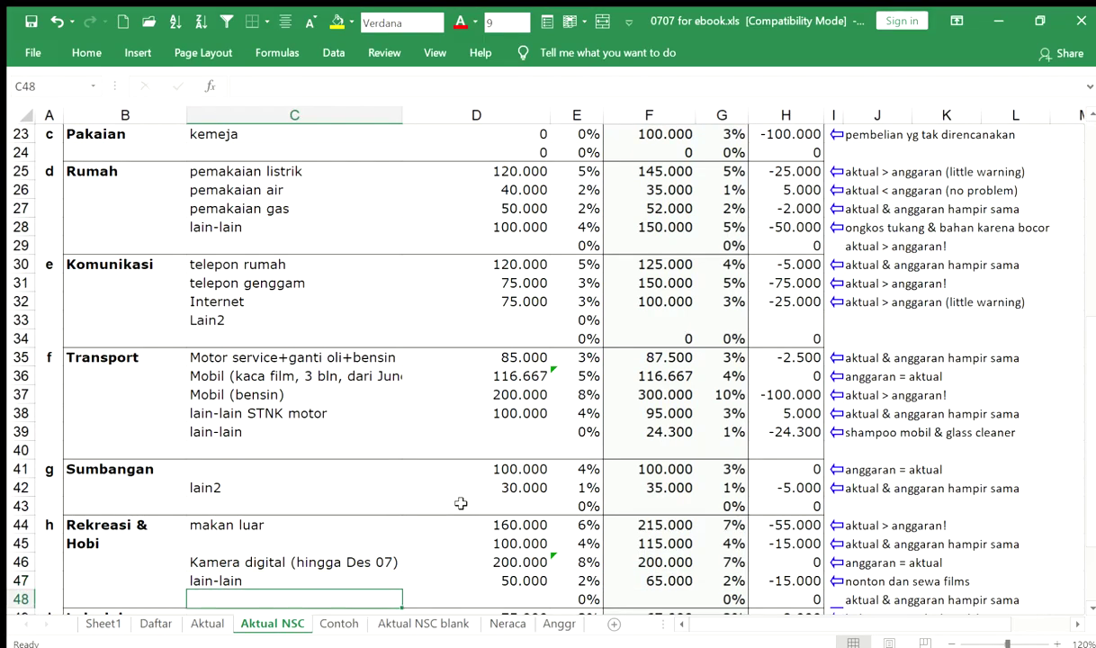
key("Down")
key("Down")
key("Down")
key("Down")
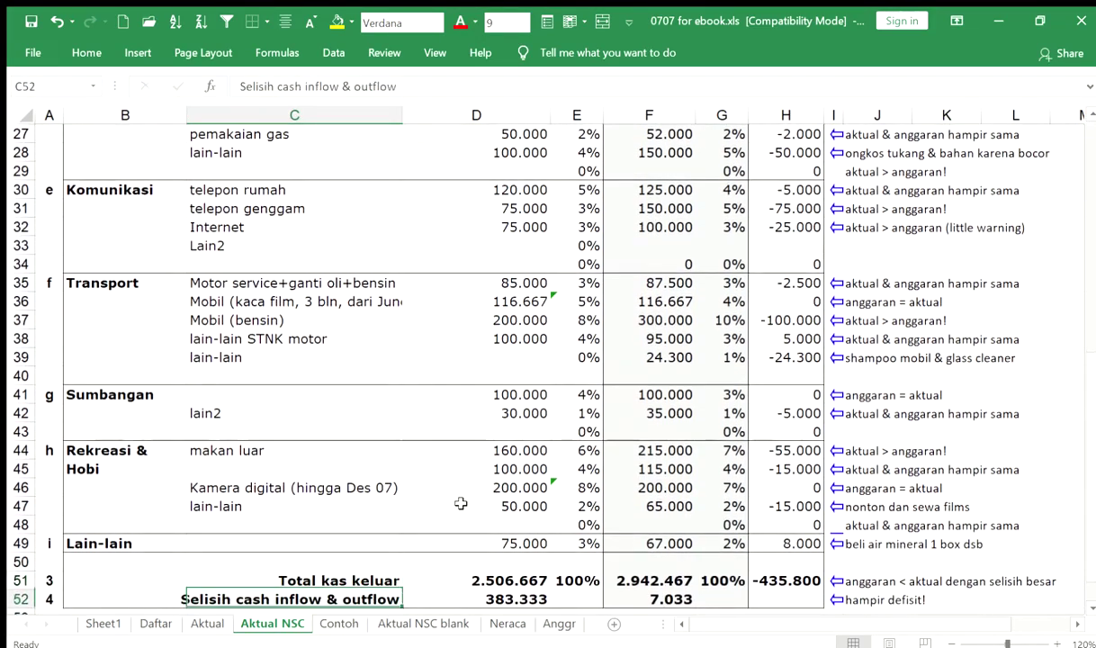
key("Down")
key("Left")
key("Up")
key("Up")
key("Up")
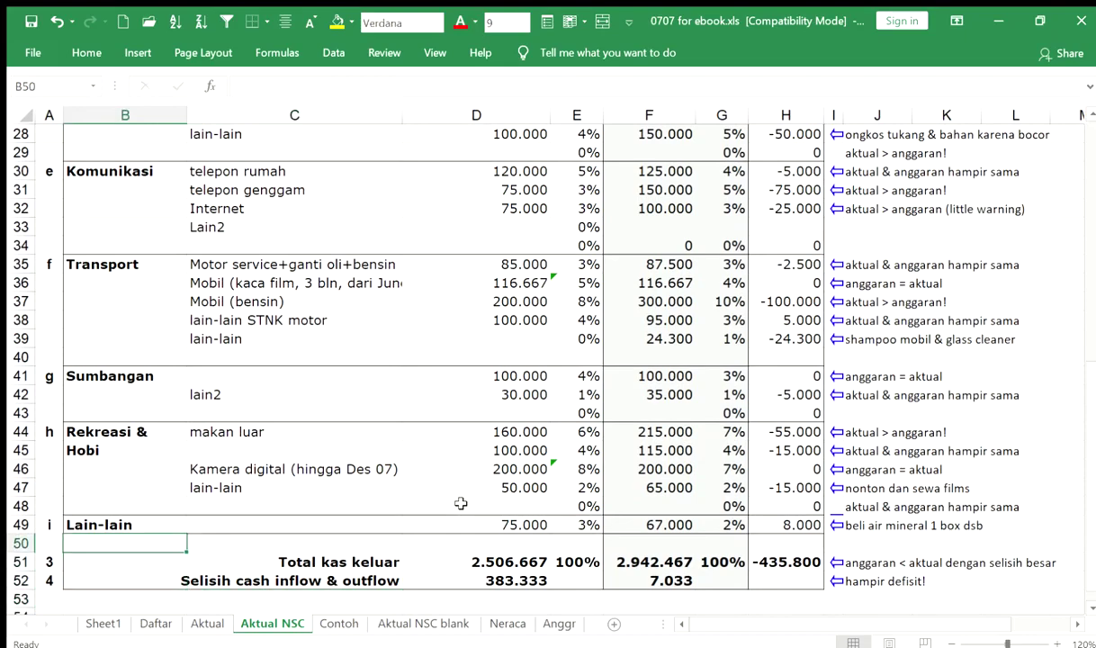
Compare the Lain-lain budget, percentage and actual amount in D49:F49 with the Rekreasi & Hobi lain-lain budget in D47.
key("Up")
key("Right")
key("Right")
key("Right")
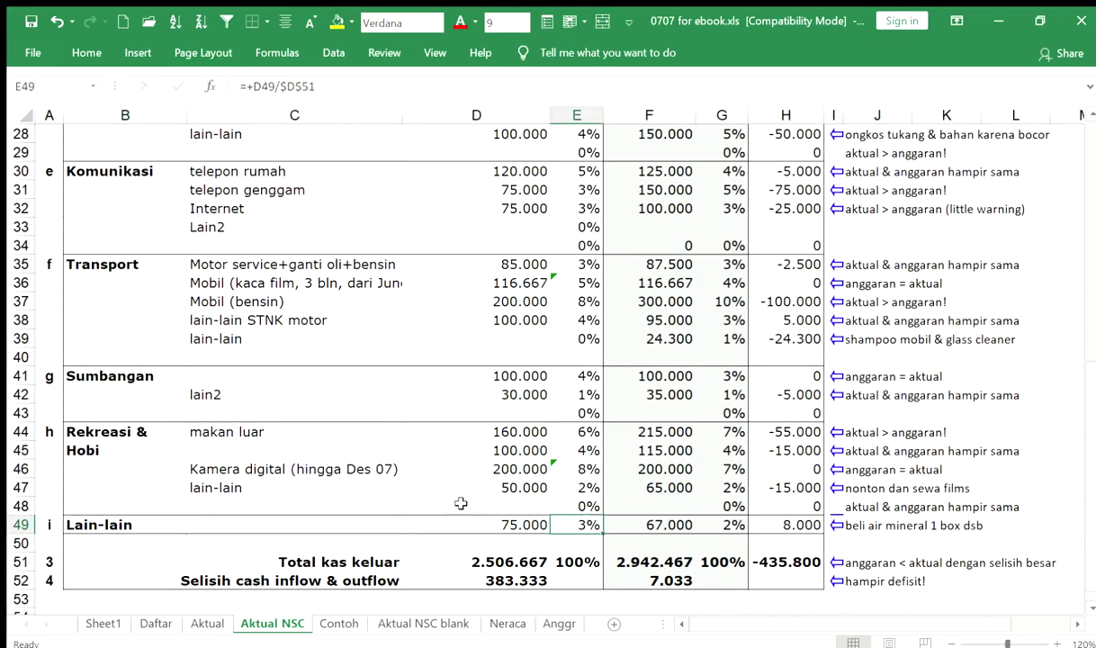
key("Left")
key("Right")
key("Right")
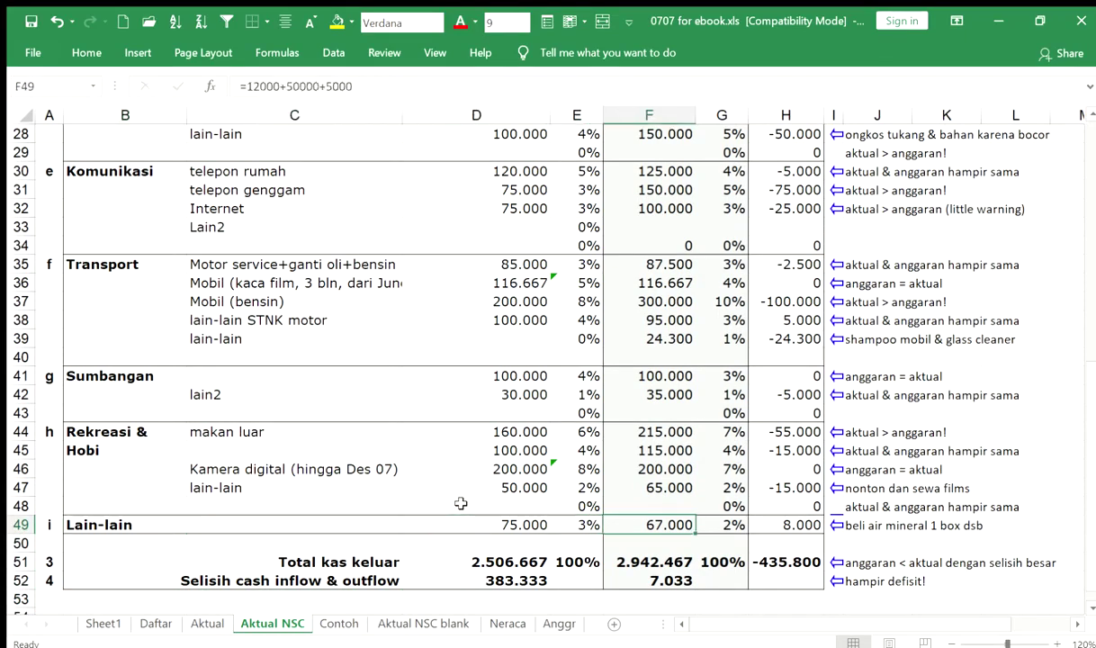
key("Left")
key("Left")
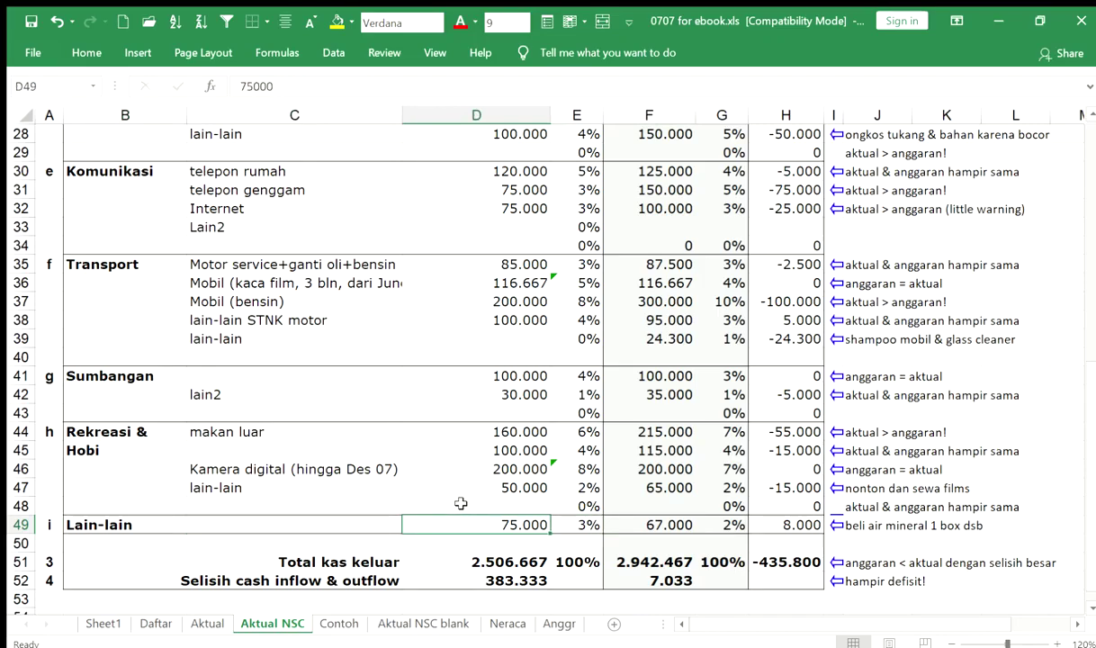
key("Up")
key("Up")
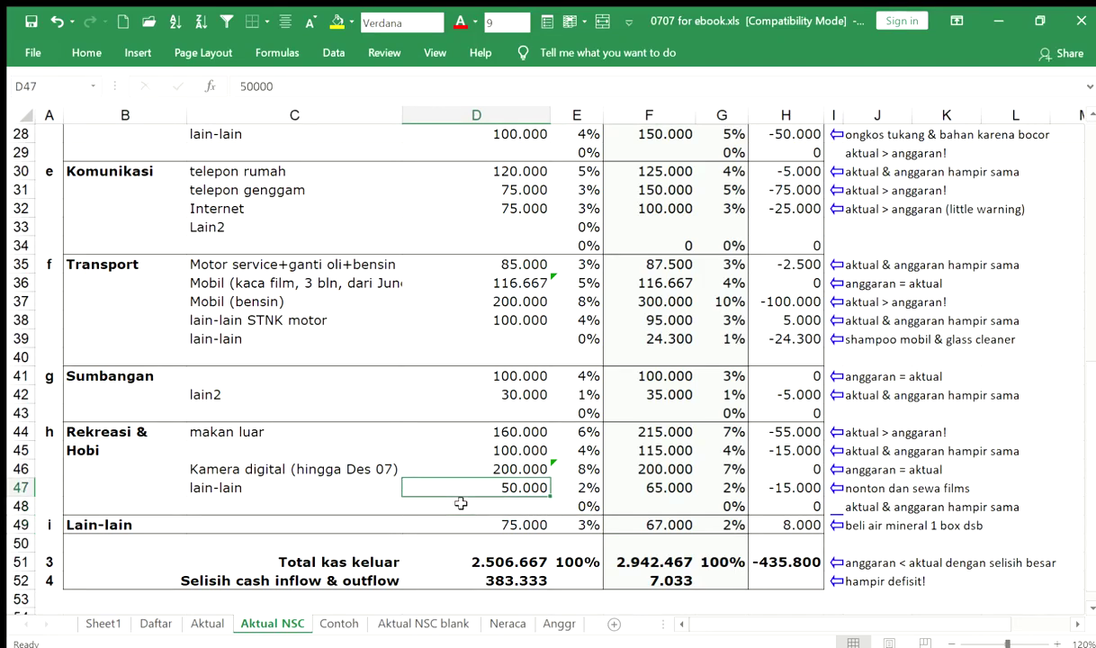
key("Down")
key("Down")
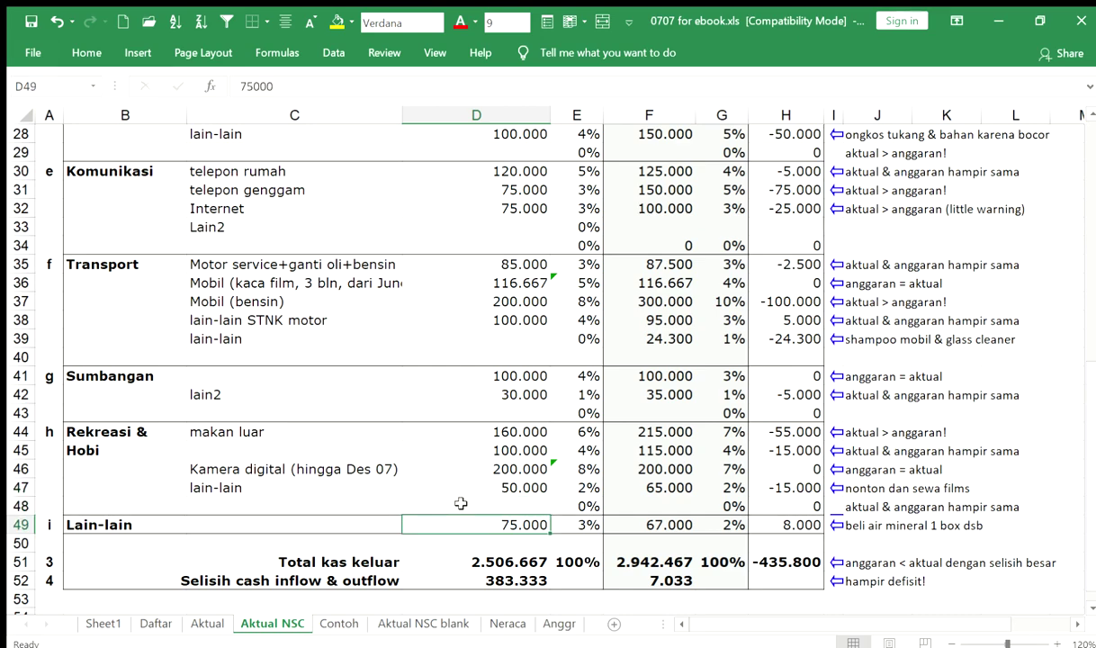
Review the budget amounts of the Rekreasi & Hobi items, from makan luar in D44 down to lain-lain in D47.
key("Up")
key("Up")
key("Up")
key("Up")
key("Up")
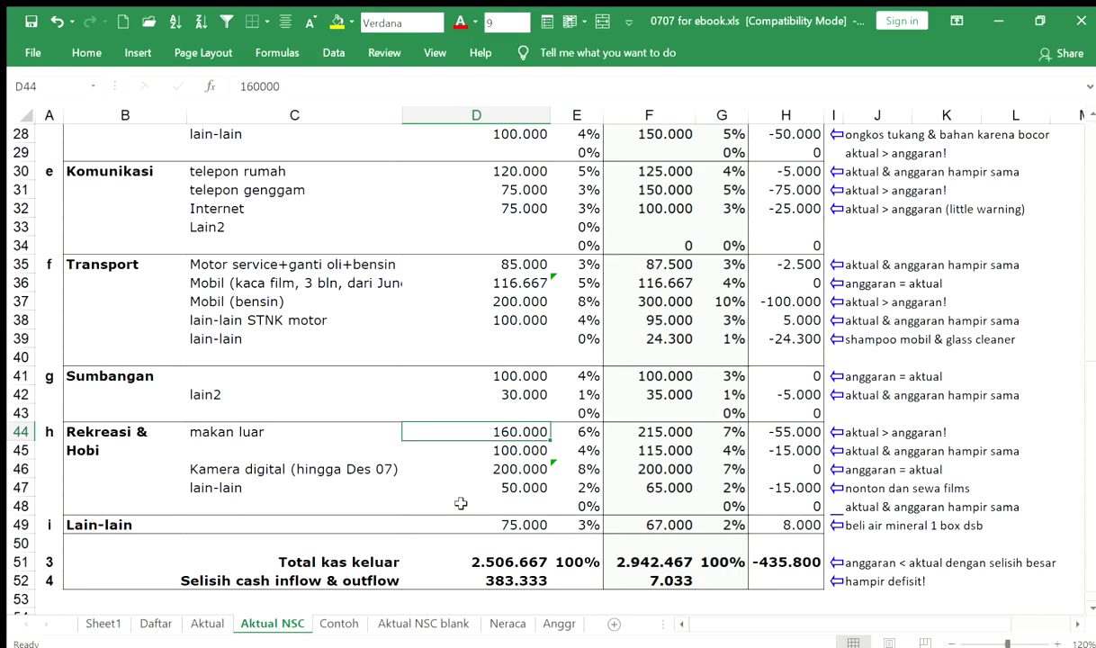
key("Down")
key("Down")
key("Down")
key("Down")
key("Up")
key("Up")
key("Up")
key("Up")
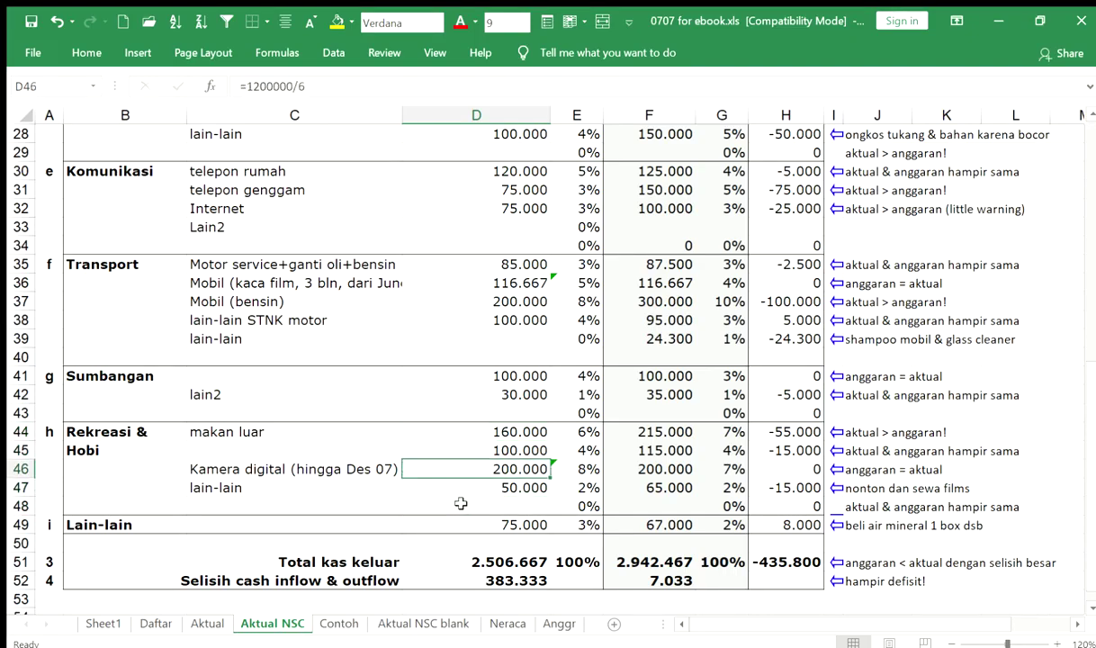
Trace the Rekreasi & Hobi category from its letter in A44 to the lain-lain budget in D47.
key("Left")
key("Left")
key("Left")
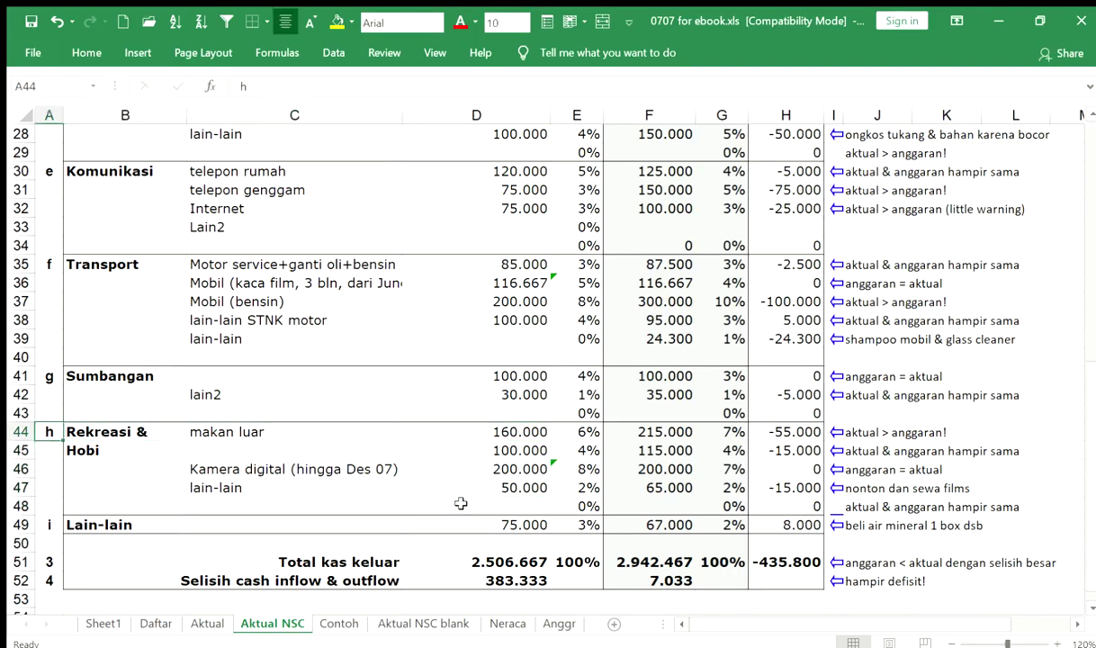
key("Down")
key("Down")
key("Down")
key("Right")
key("Right")
key("Right")
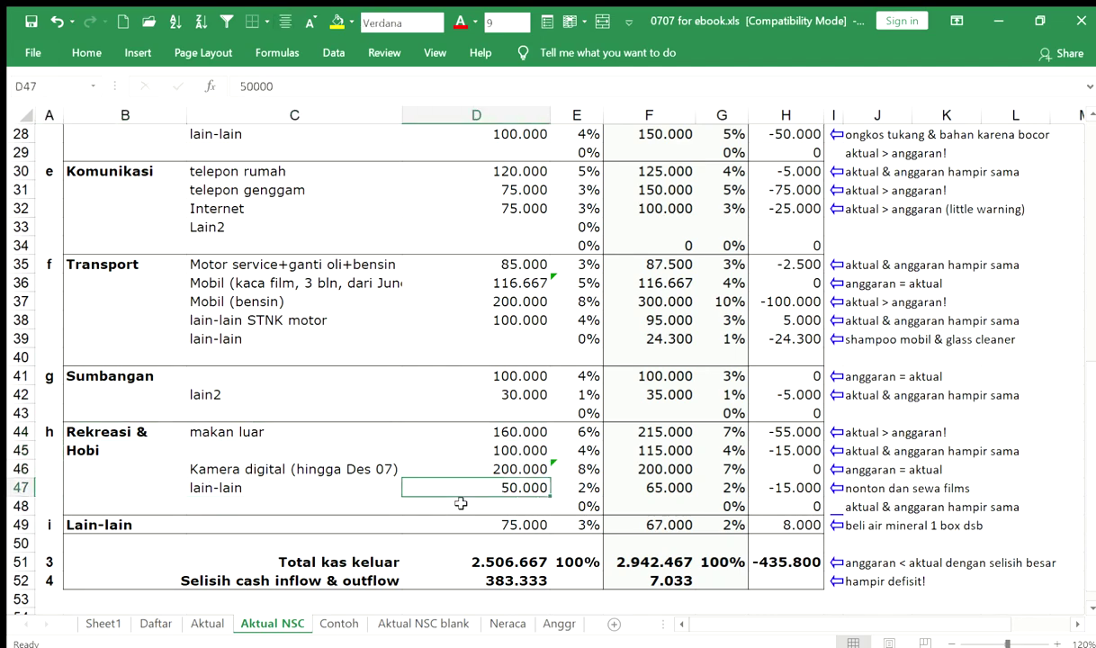
Inspect the budget formulas for Total kas keluar in D51 and Selisih cash inflow & outflow in D52.
key("Down")
key("Down")
key("Down")
key("Down")
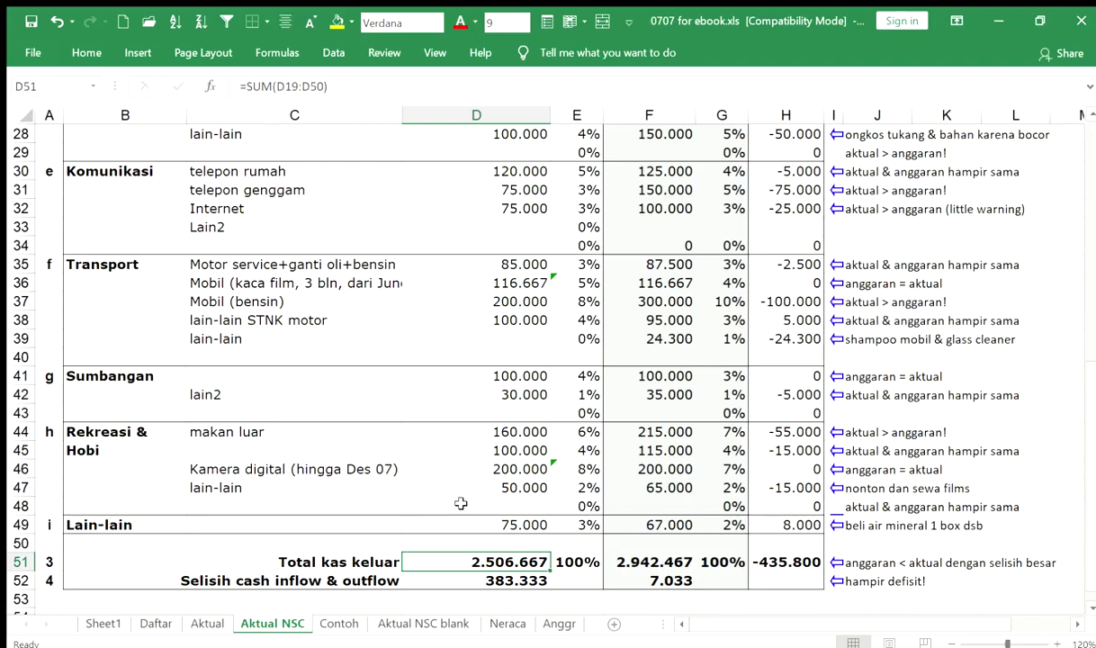
key("Down")
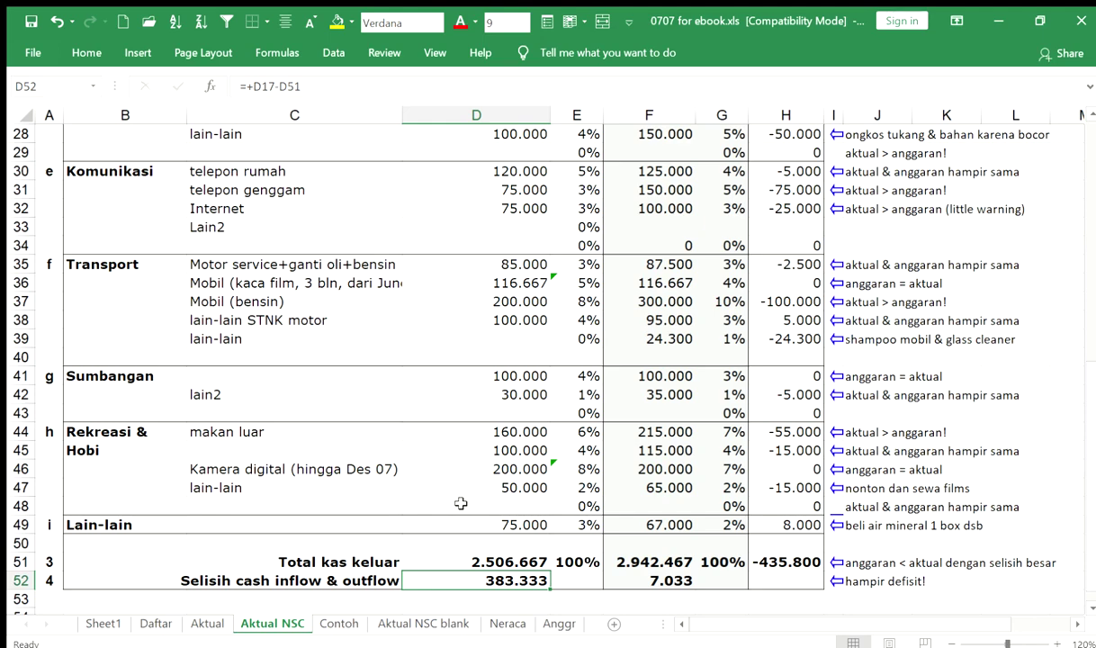
Compare the actual Total kas keluar in F51 with its budget in D51, and check the actual cash difference in F52.
key("Right")
key("Right")
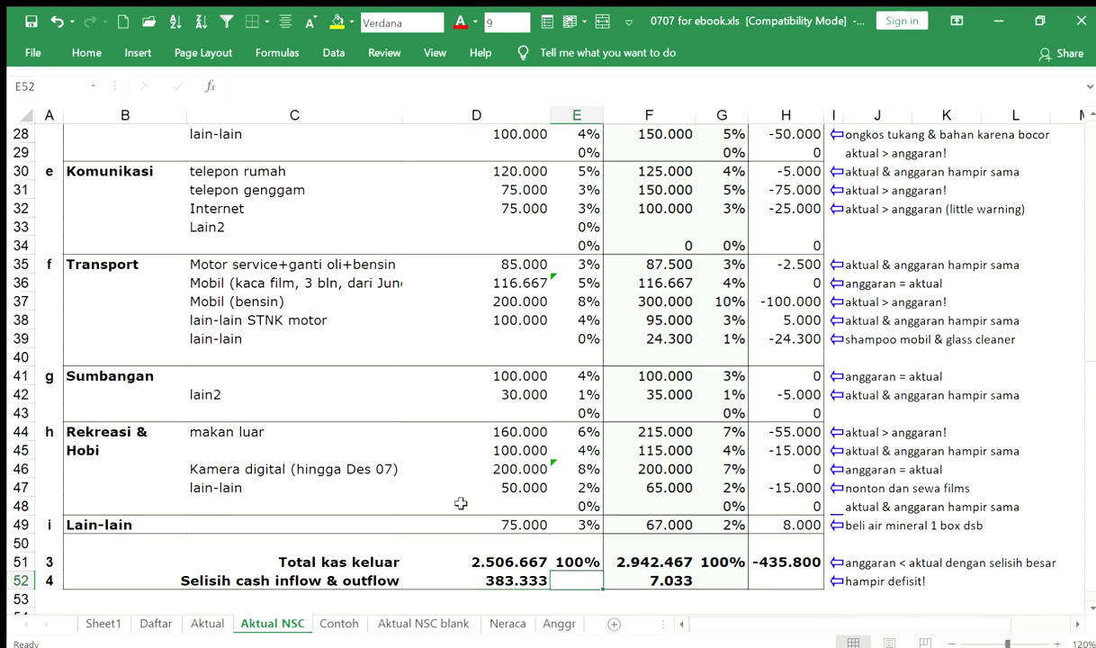
key("Up")
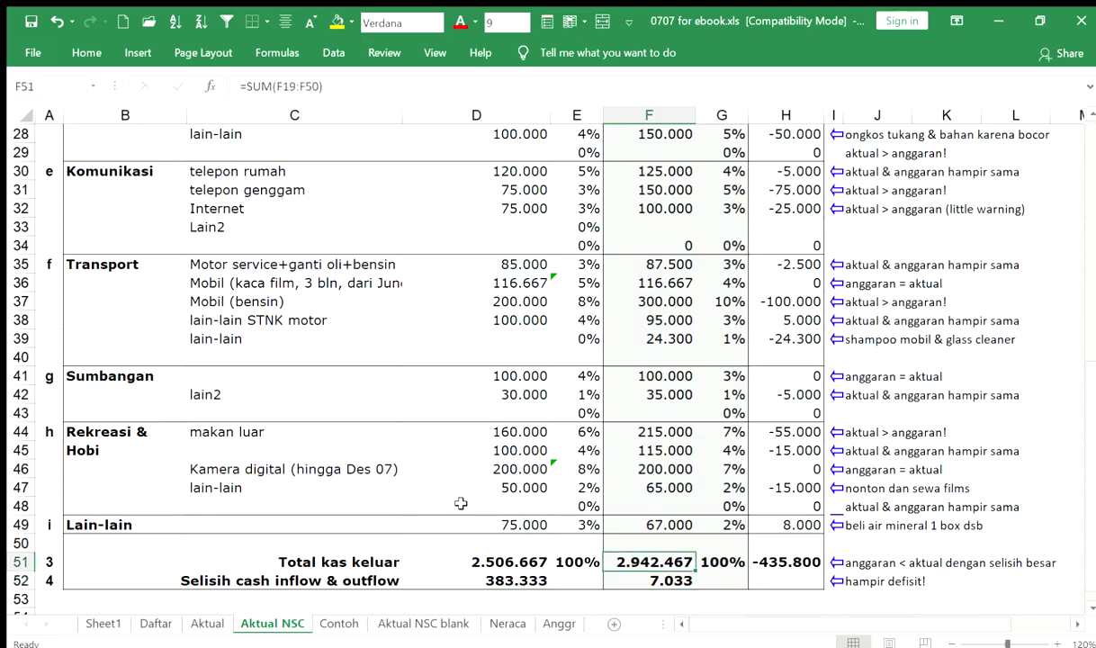
key("Left")
key("Left")
key("Right")
key("Right")
key("Down")
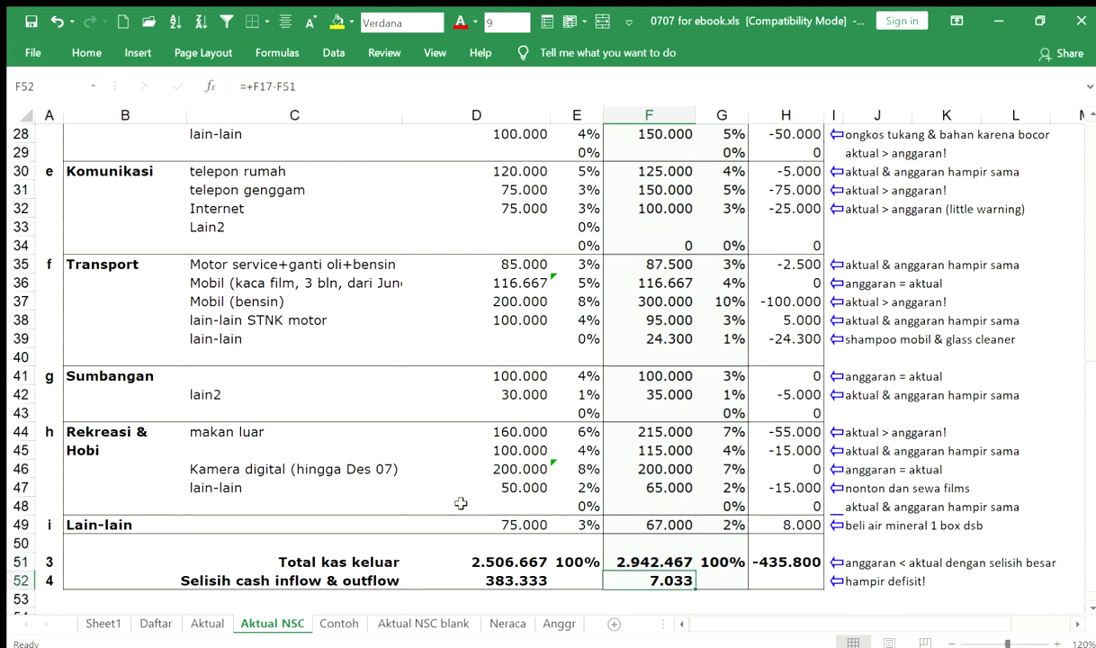
Examine the total difference in H51 and read back across the Total kas keluar row to its number in A51.
key("Up")
key("Right")
key("Right")
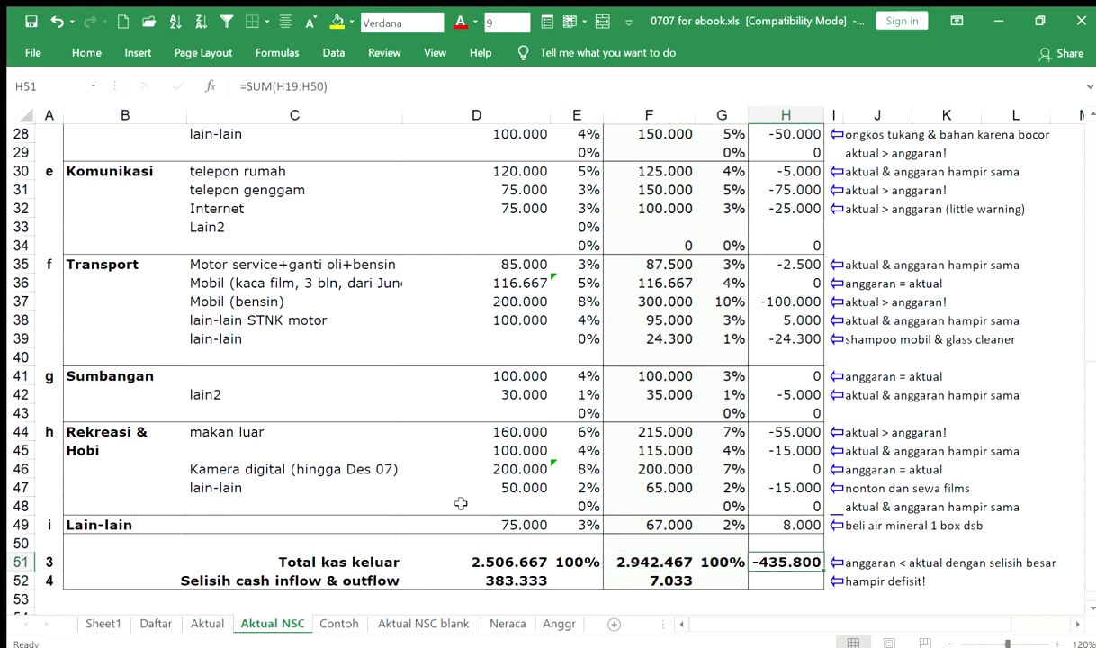
key("Left")
key("Right")
key("Left")
key("Left")
key("Left")
key("Left")
key("Left")
key("Left")
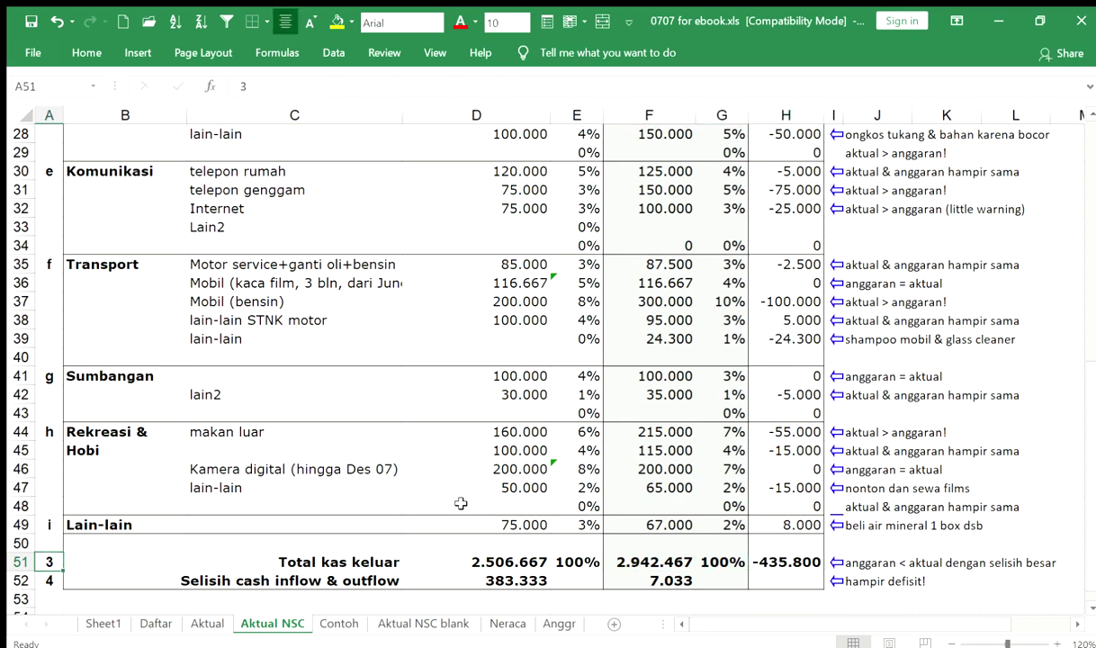
Return to cell A1 at the start of the PERSONAL CASH INFLOW & OUTFLOW REPORT.
key("Up")
key("Up")
key("Up")
key("Up")
key("Up")
key("Up")
key("Up")
key("Up")
key("Up")
key("Up")
key("Up")
key("Up")
key("Up")
key("Up")
key("Up")
key("Up")
key("Up")
key("Up")
key("Up")
key("Up")
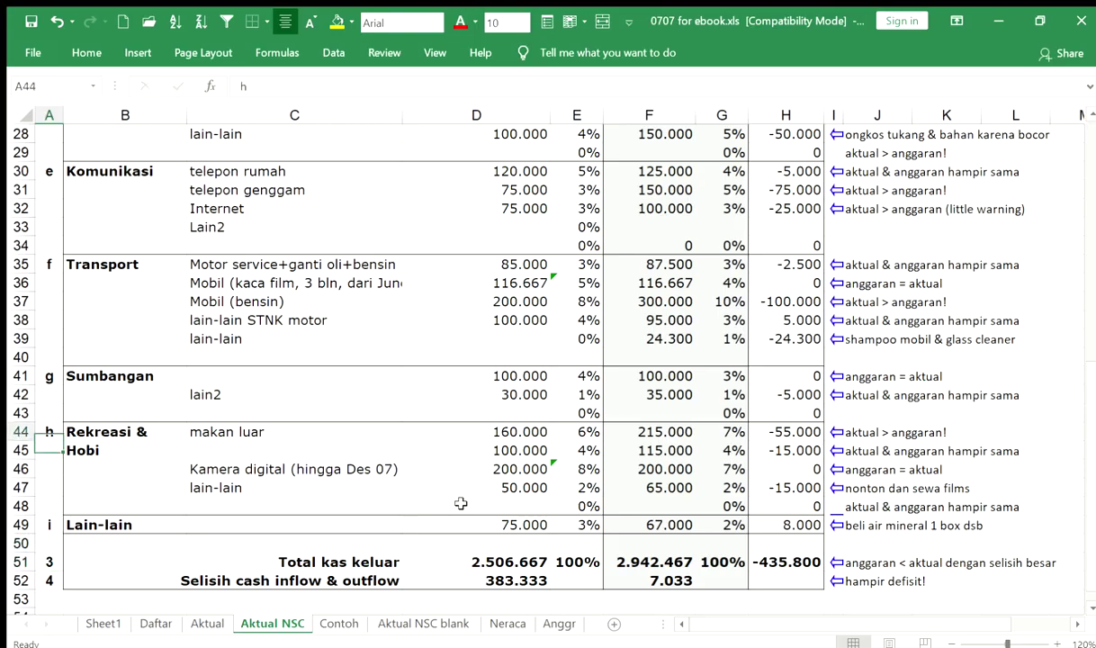
key("Up")
key("Up")
key("Up")
key("Up")
key("Up")
key("Up")
key("Up")
key("Up")
key("Up")
key("Up")
key("Up")
key("Up")
key("Up")
key("Up")
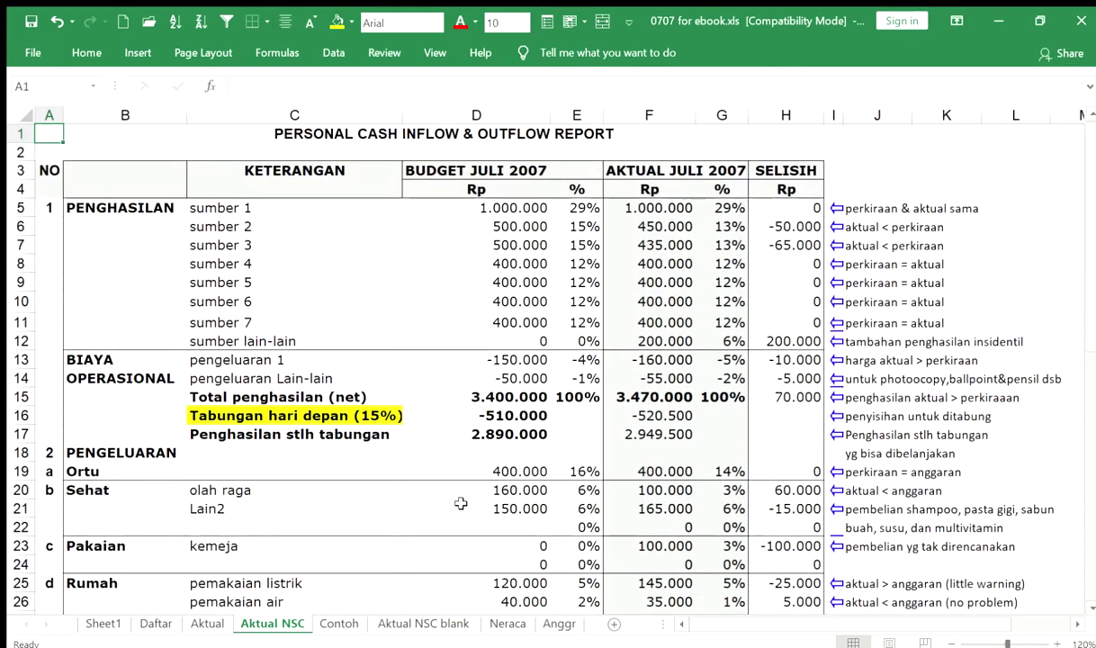